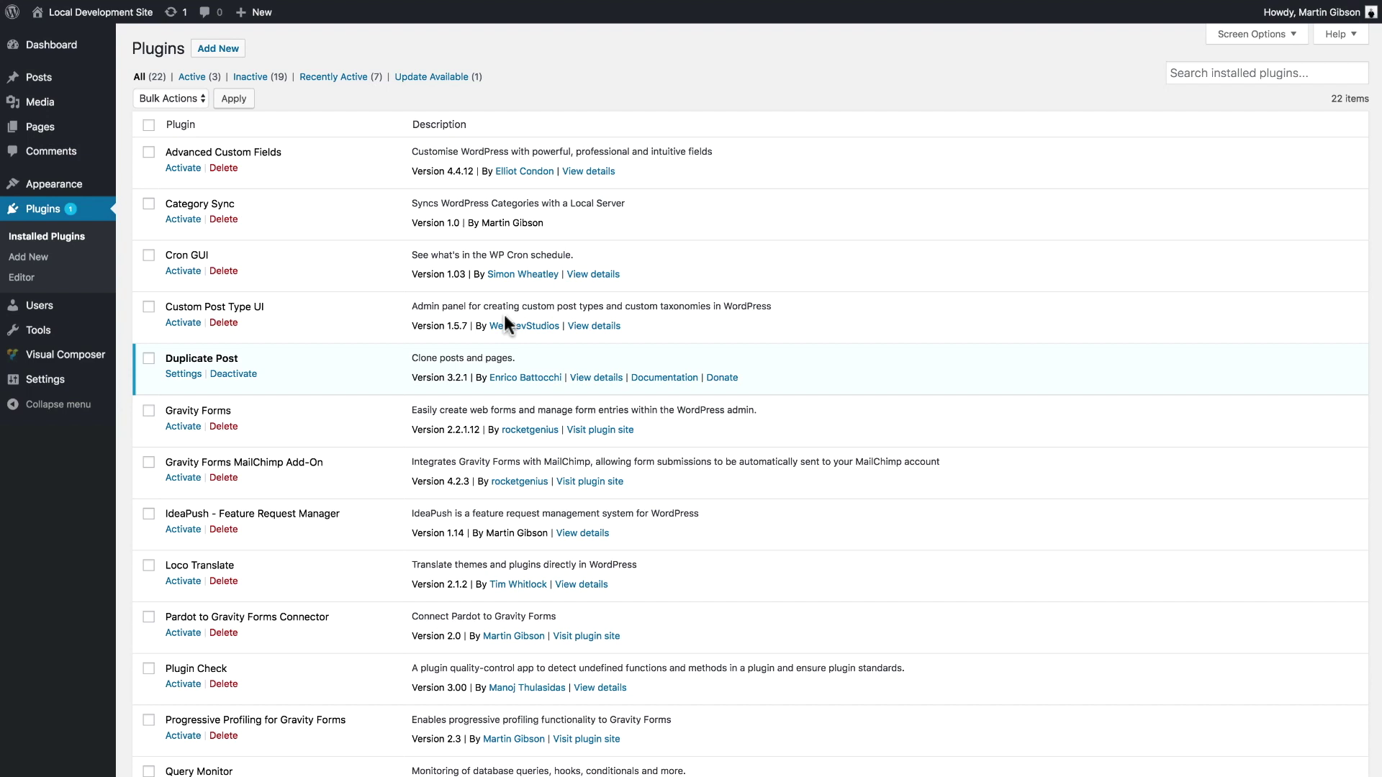
- Activate the IdeaPush - Feature Request Manager plugin and reveal its new IdeaPush admin menu
left_click(183, 529)
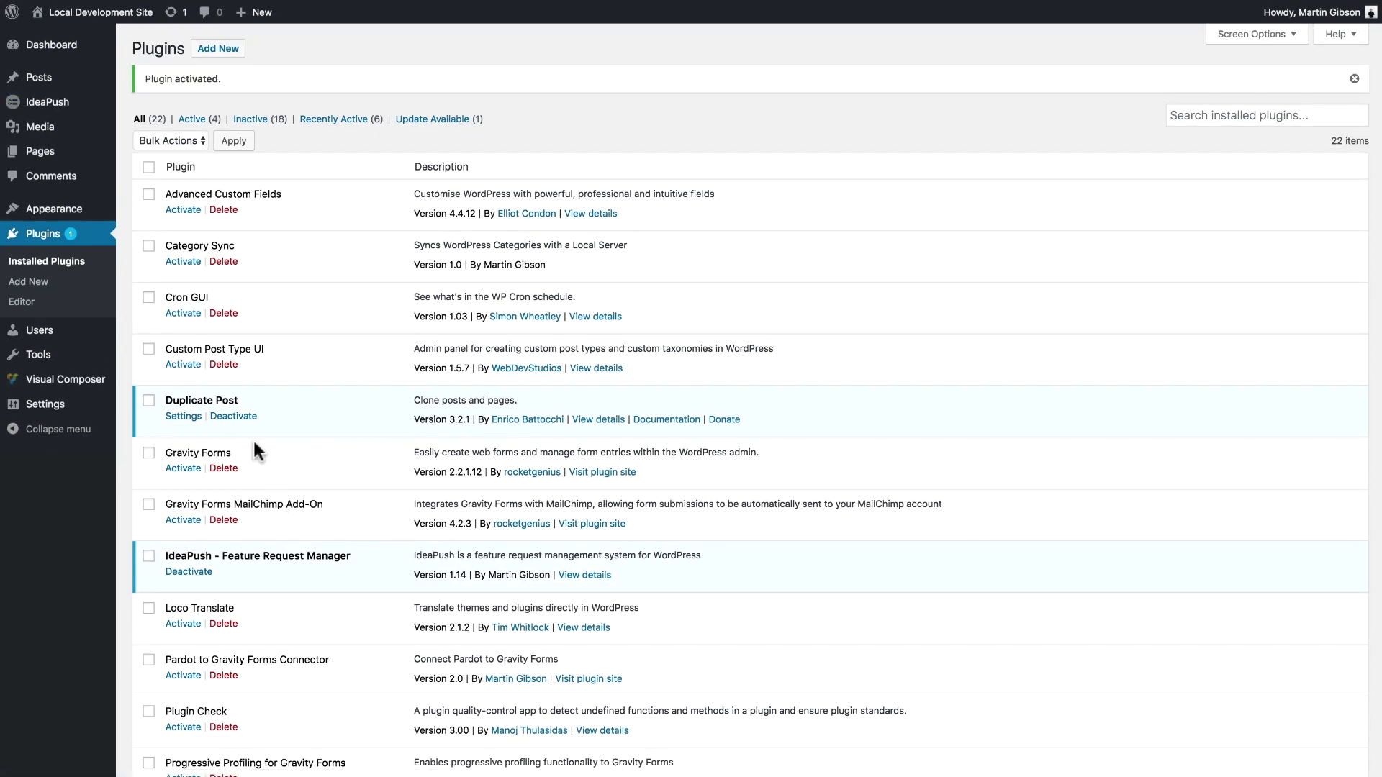
mouse_move(43, 107)
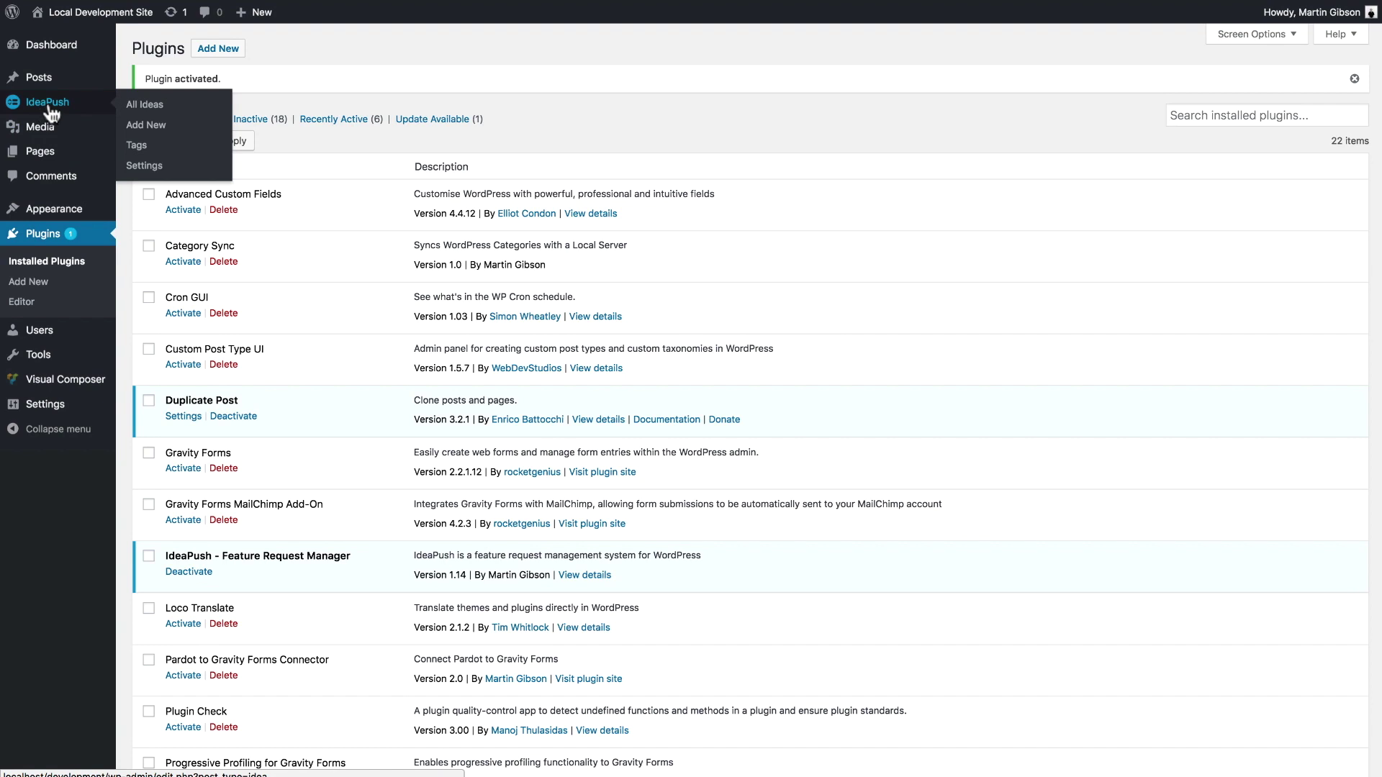
- Create a new IdeaPush board named 'My Test Board' from the Boards settings tab
left_click(152, 166)
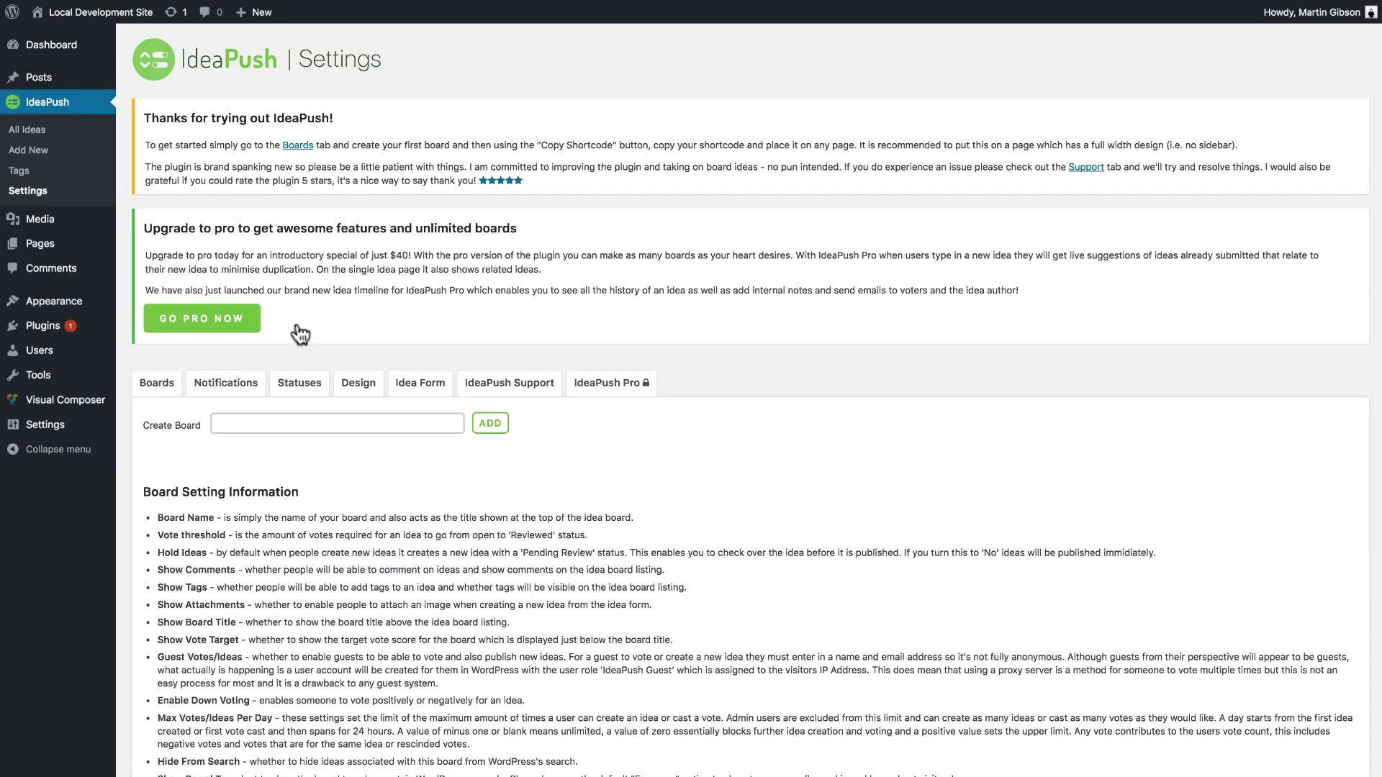
scroll(299, 333, "down", 1)
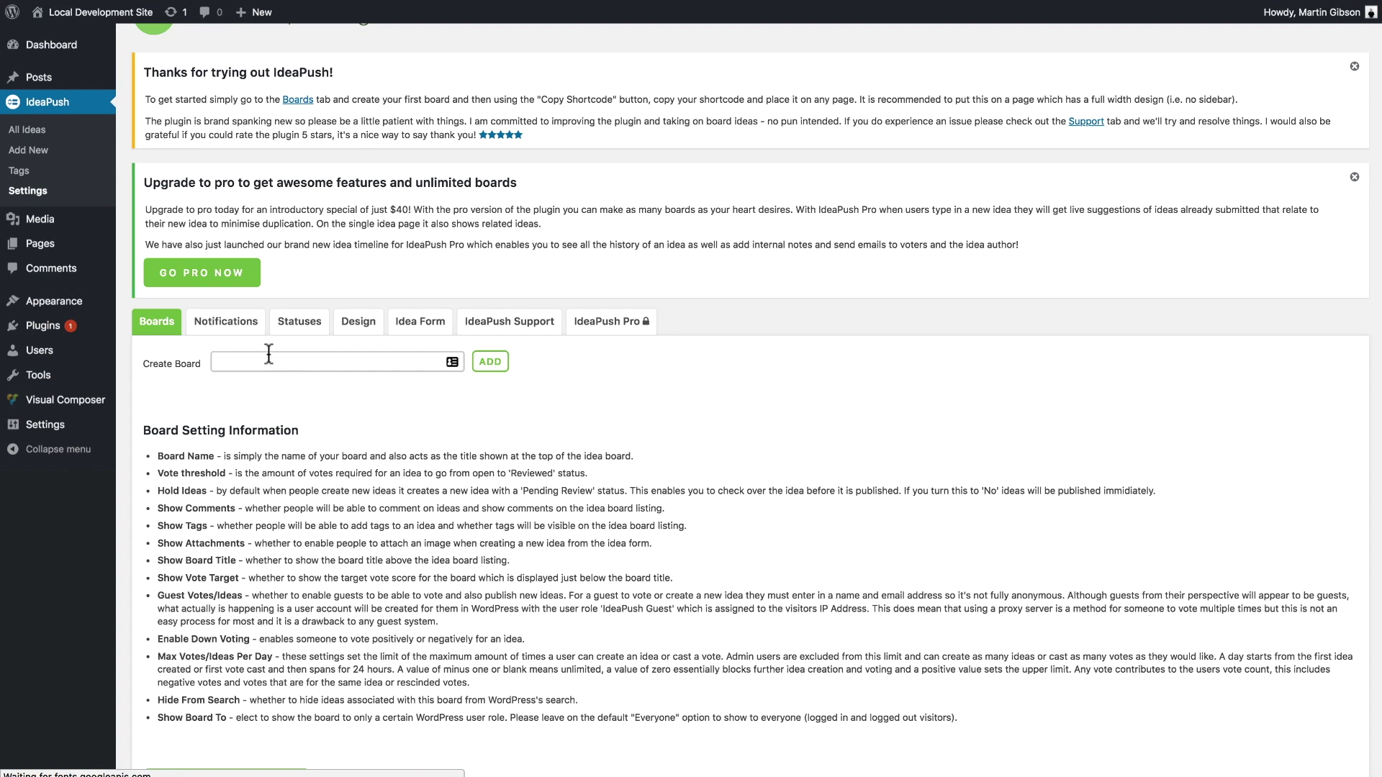
scroll(248, 360, "down", 1)
left_click(248, 346)
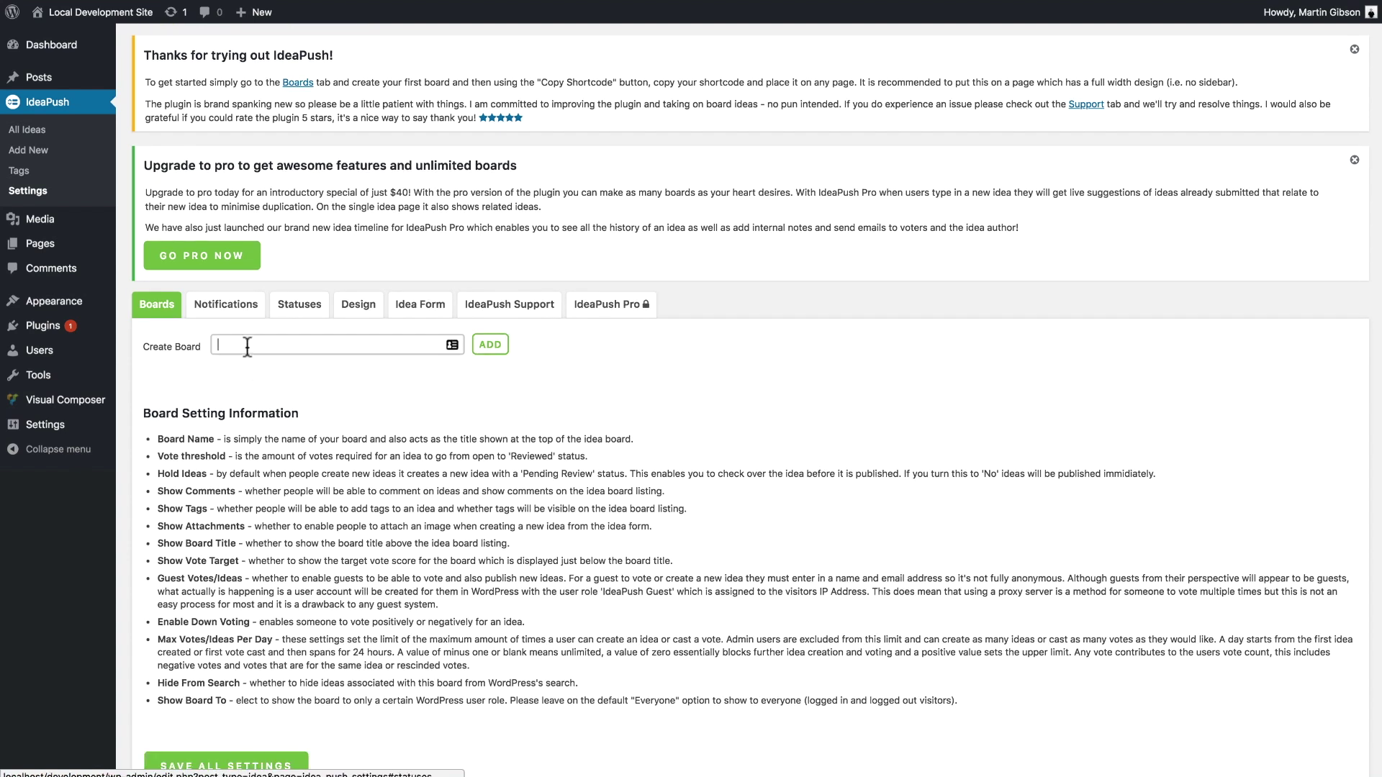
type("My Test Board")
left_click(504, 347)
scroll(480, 373, "down", 5)
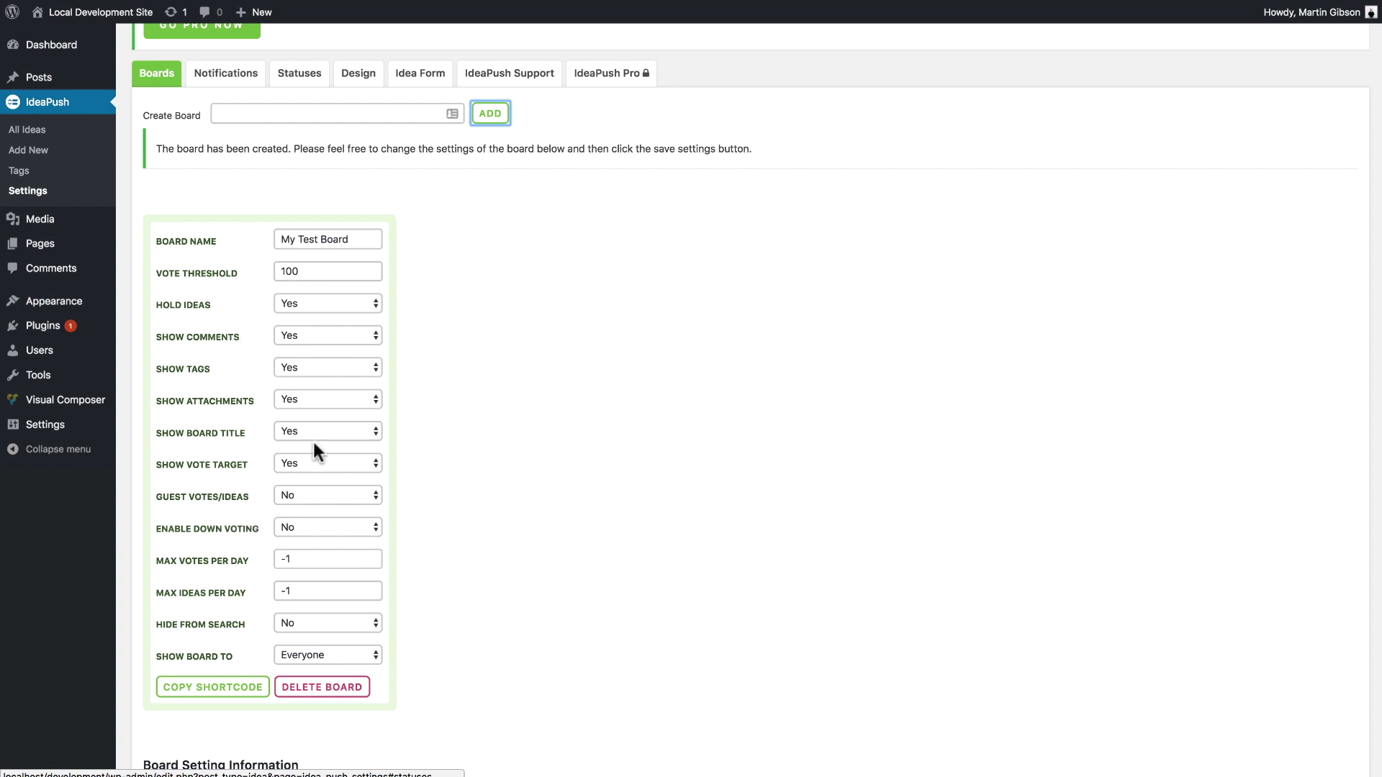
- Review the board name and vote threshold of 100, then set Hold Ideas to No
scroll(329, 506, "down", 2)
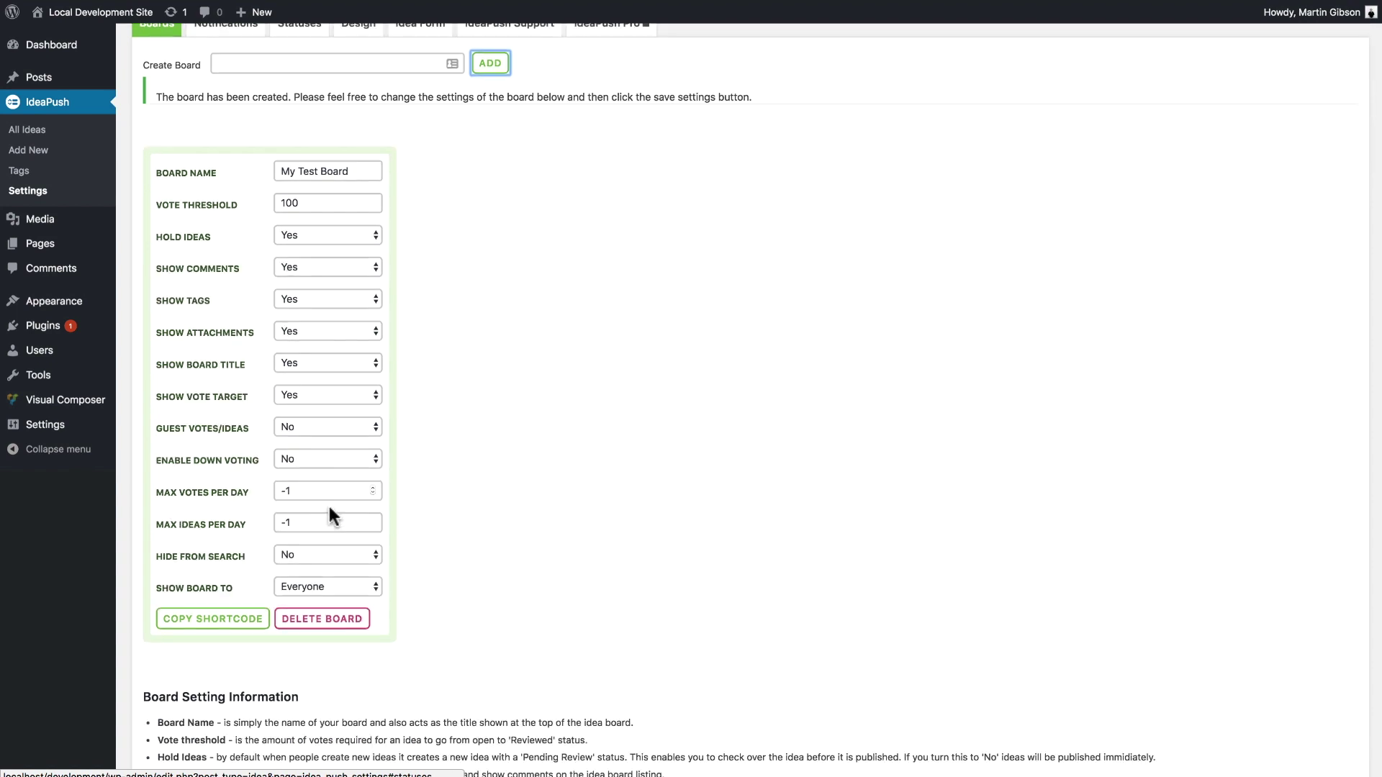
scroll(330, 507, "down", 3)
scroll(279, 501, "up", 5)
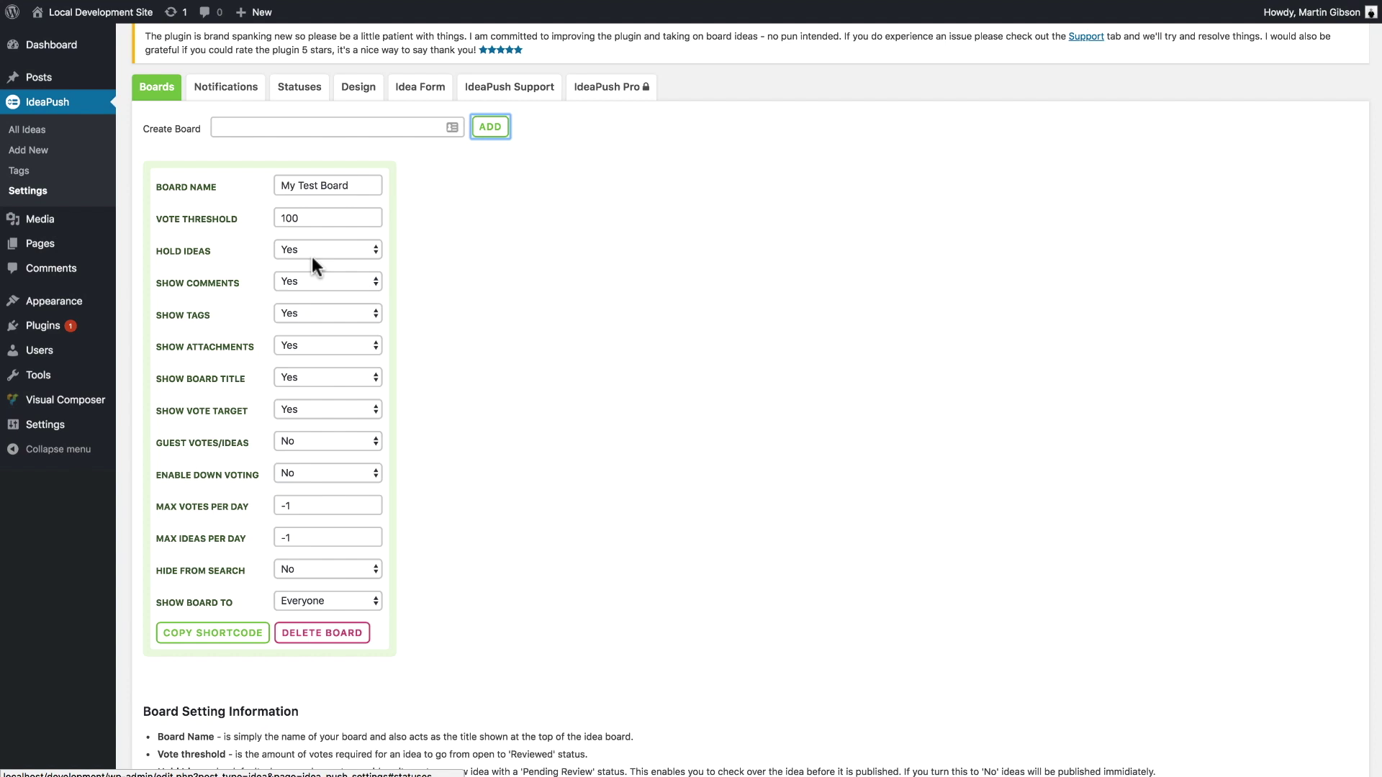
left_click_drag(279, 185, 369, 185)
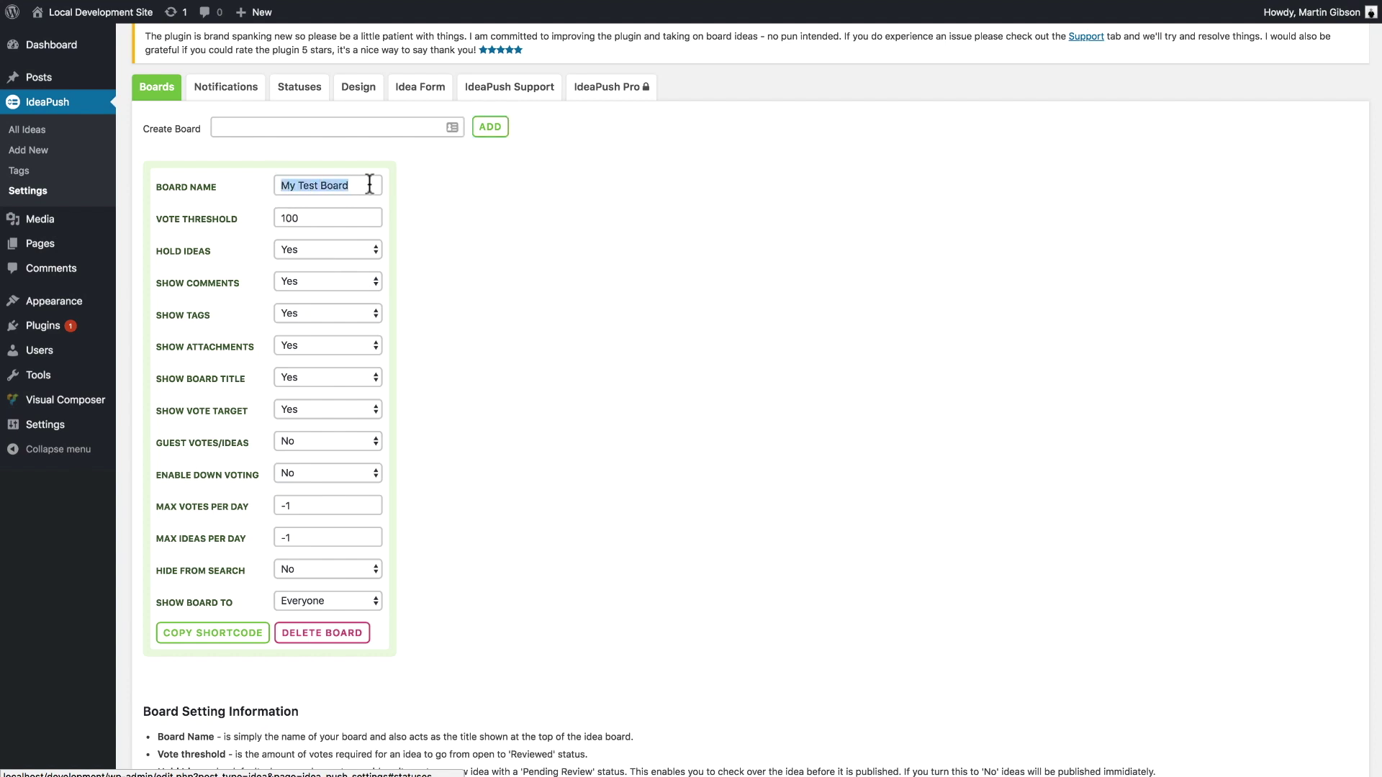
left_click(370, 185)
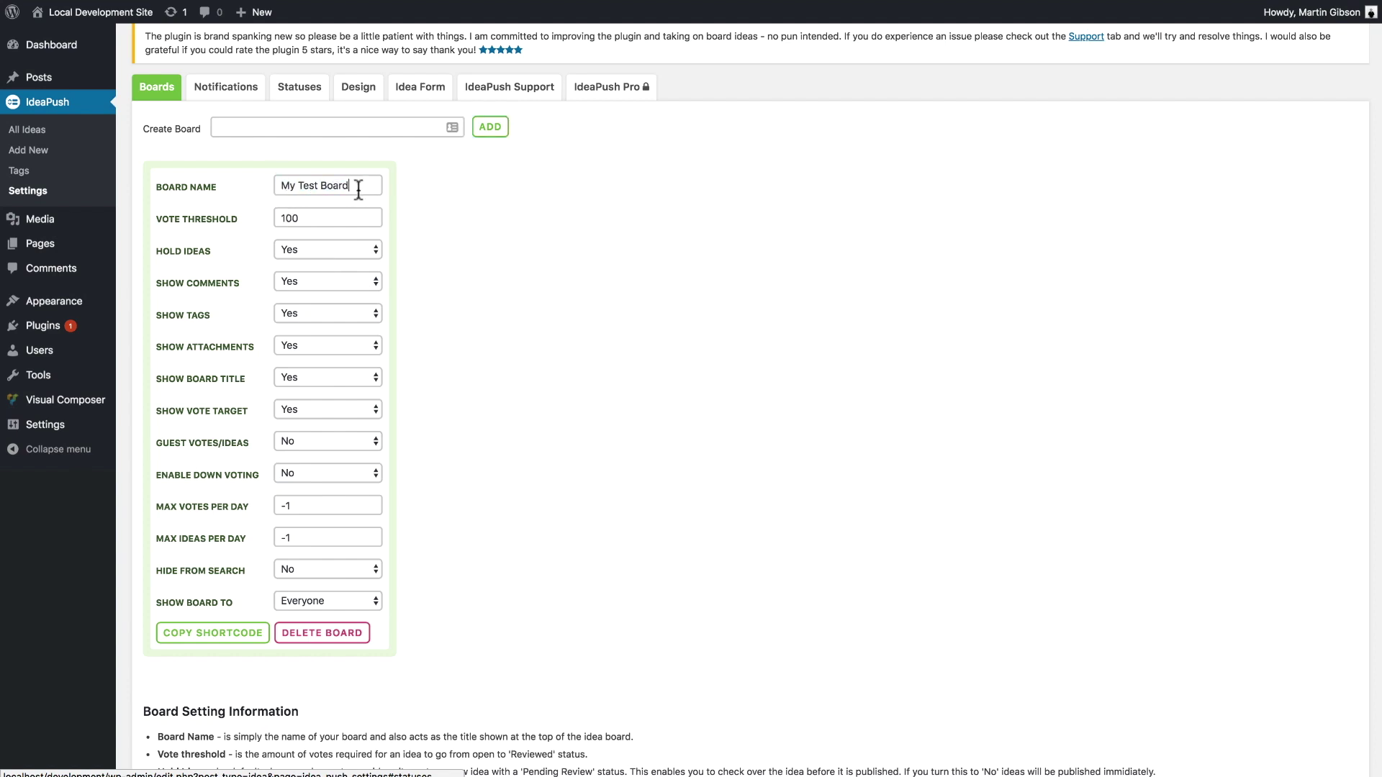
left_click(318, 219)
left_click(310, 252)
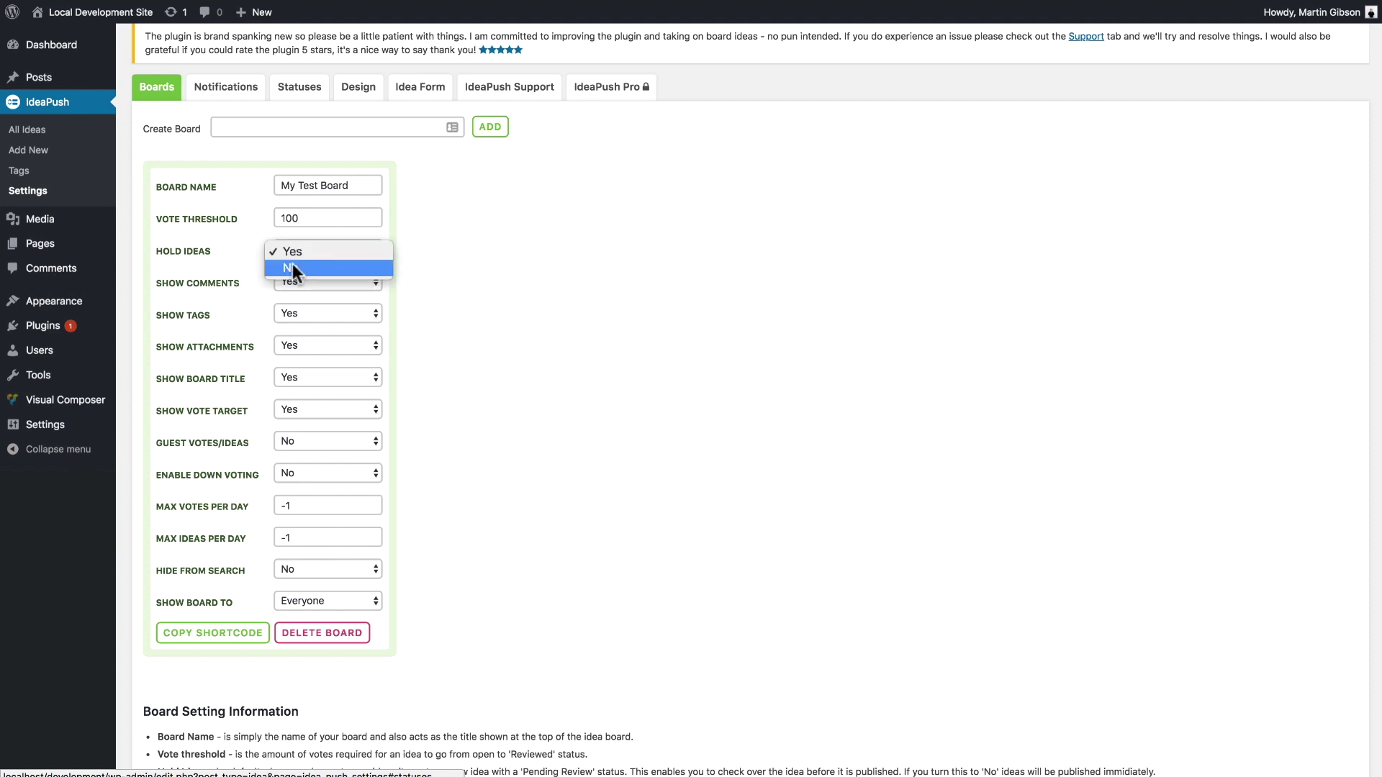
left_click(293, 270)
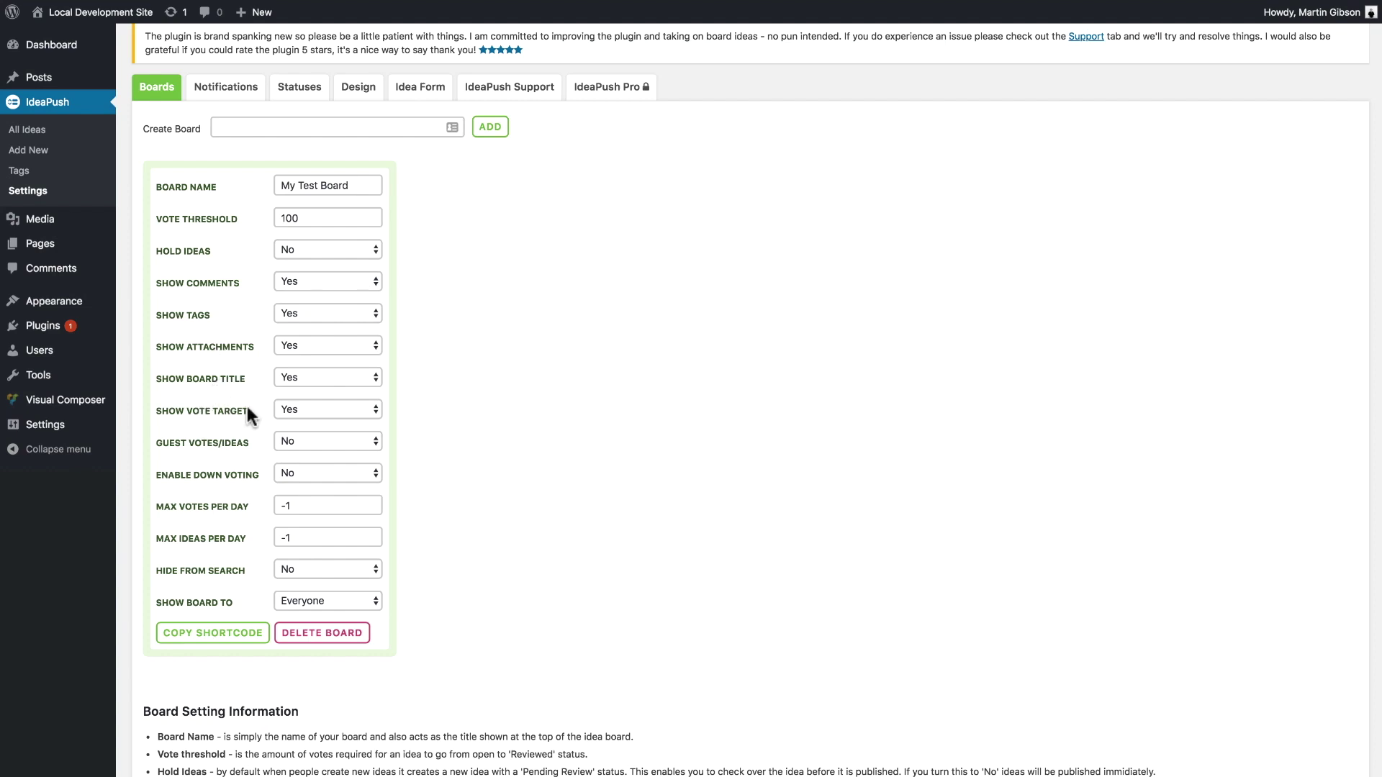
- Set Show Board Title to No, and Guest Votes/Ideas and Enable Down Voting to Yes
left_click(294, 383)
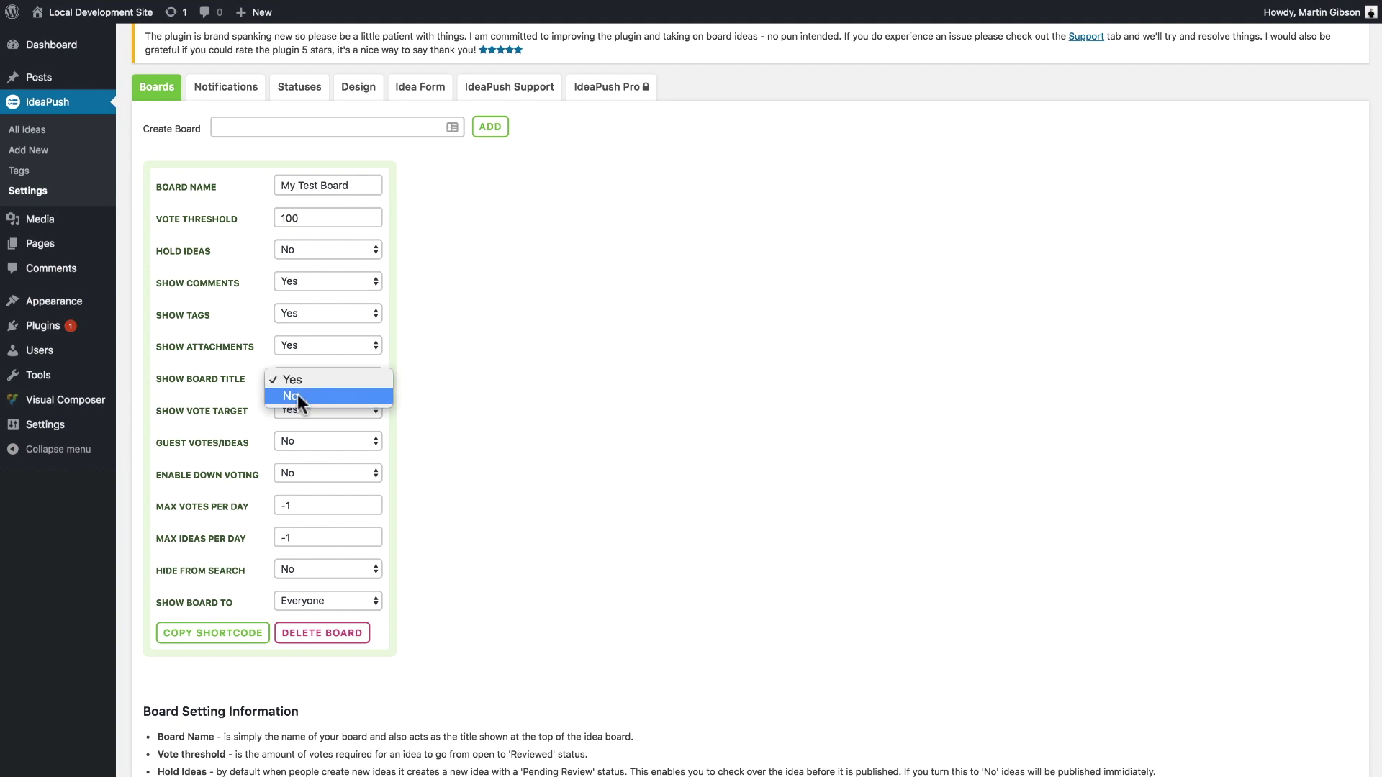
key("Escape")
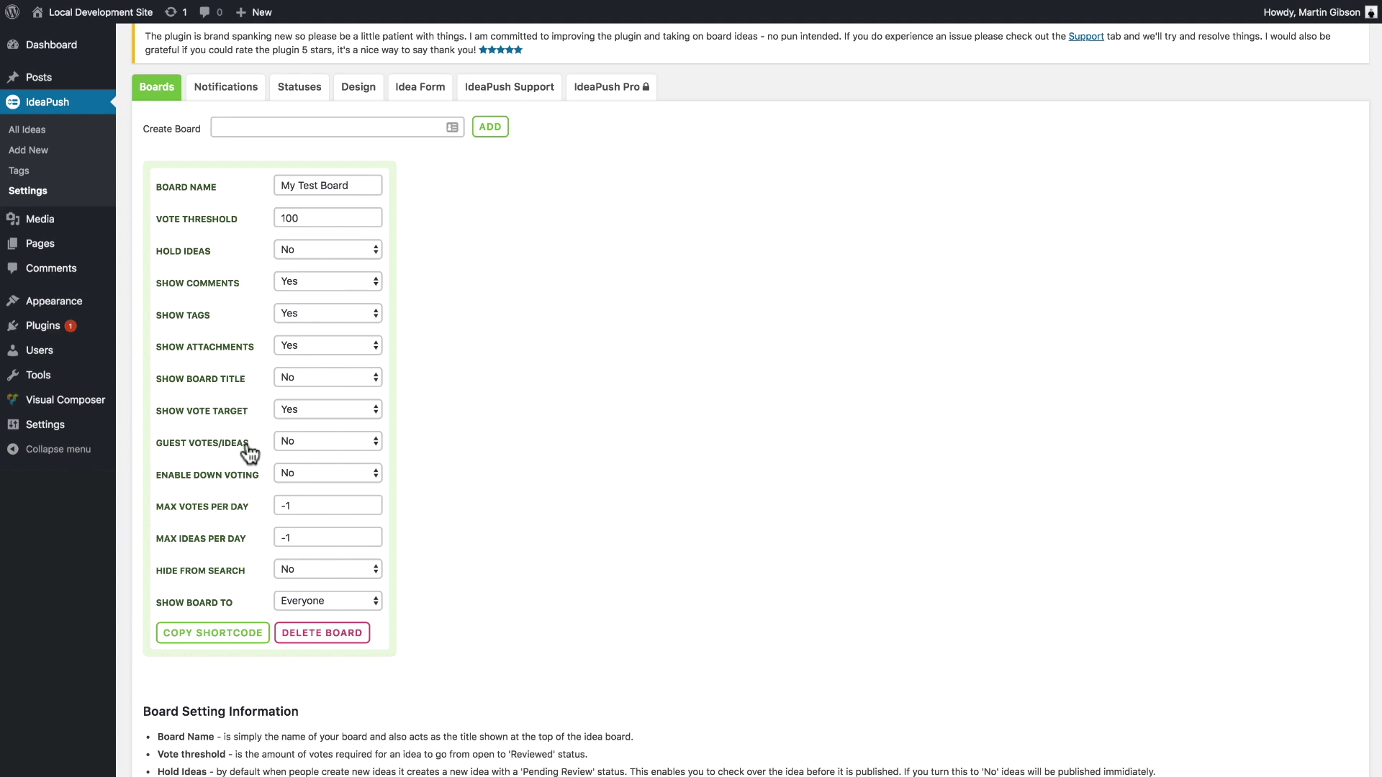
left_click(308, 438)
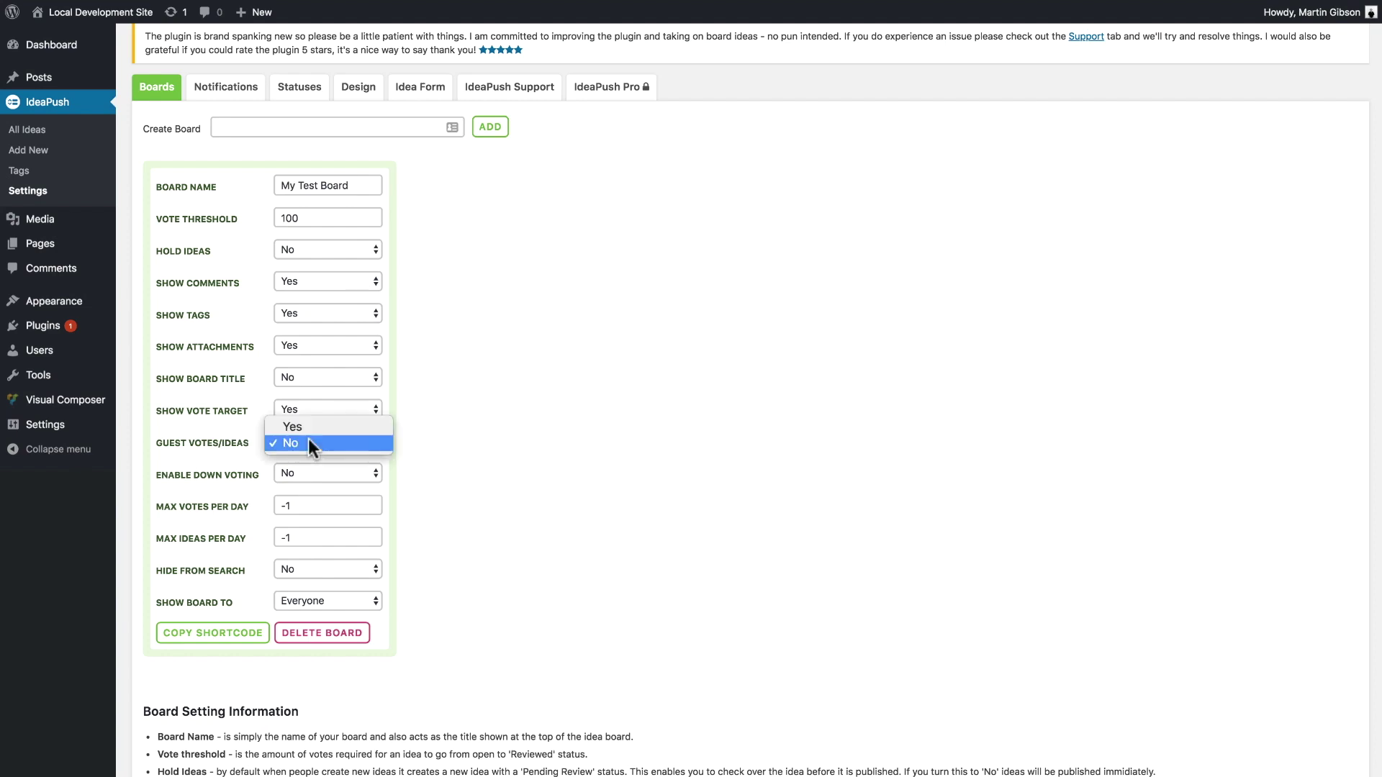
left_click(308, 432)
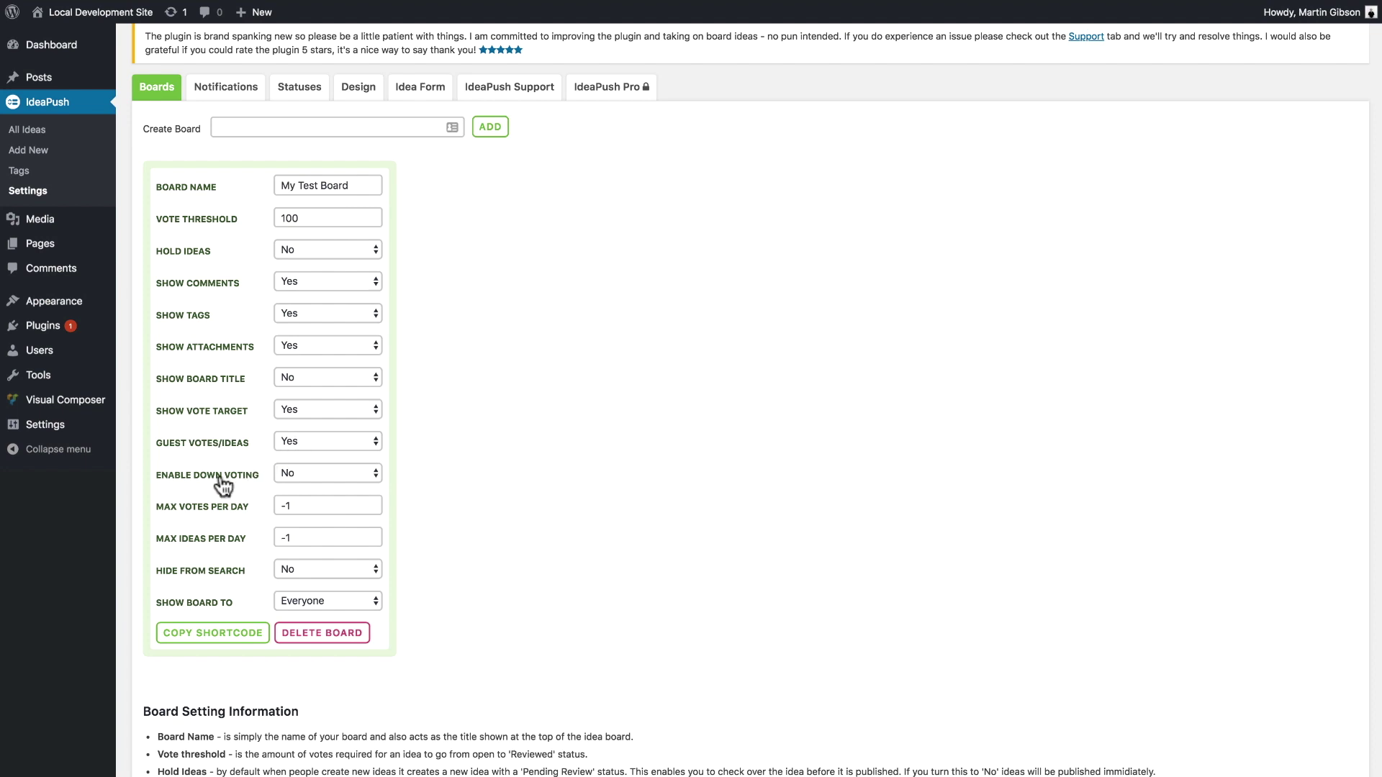
left_click(293, 475)
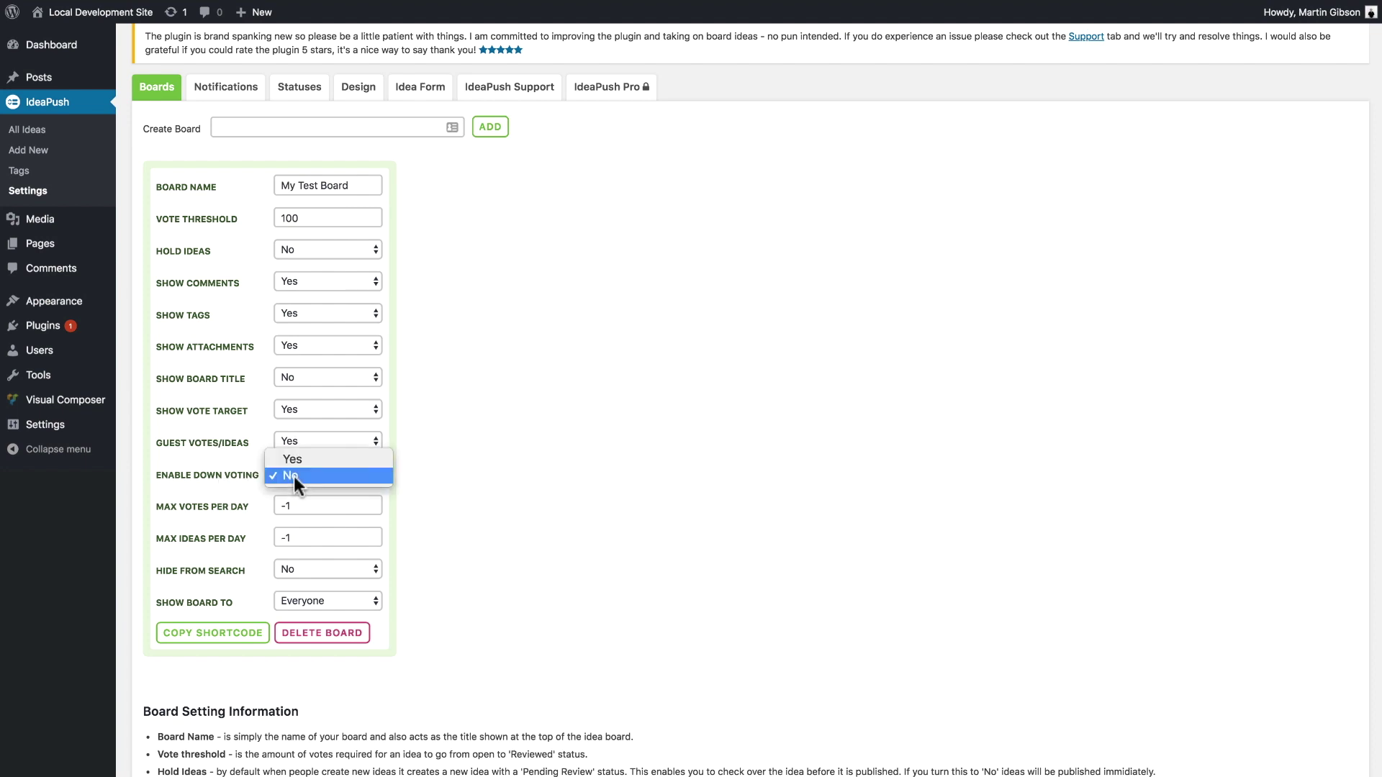
left_click(304, 460)
- Keep Show Board To at Everyone and save all of My Test Board's settings
scroll(228, 515, "down", 1)
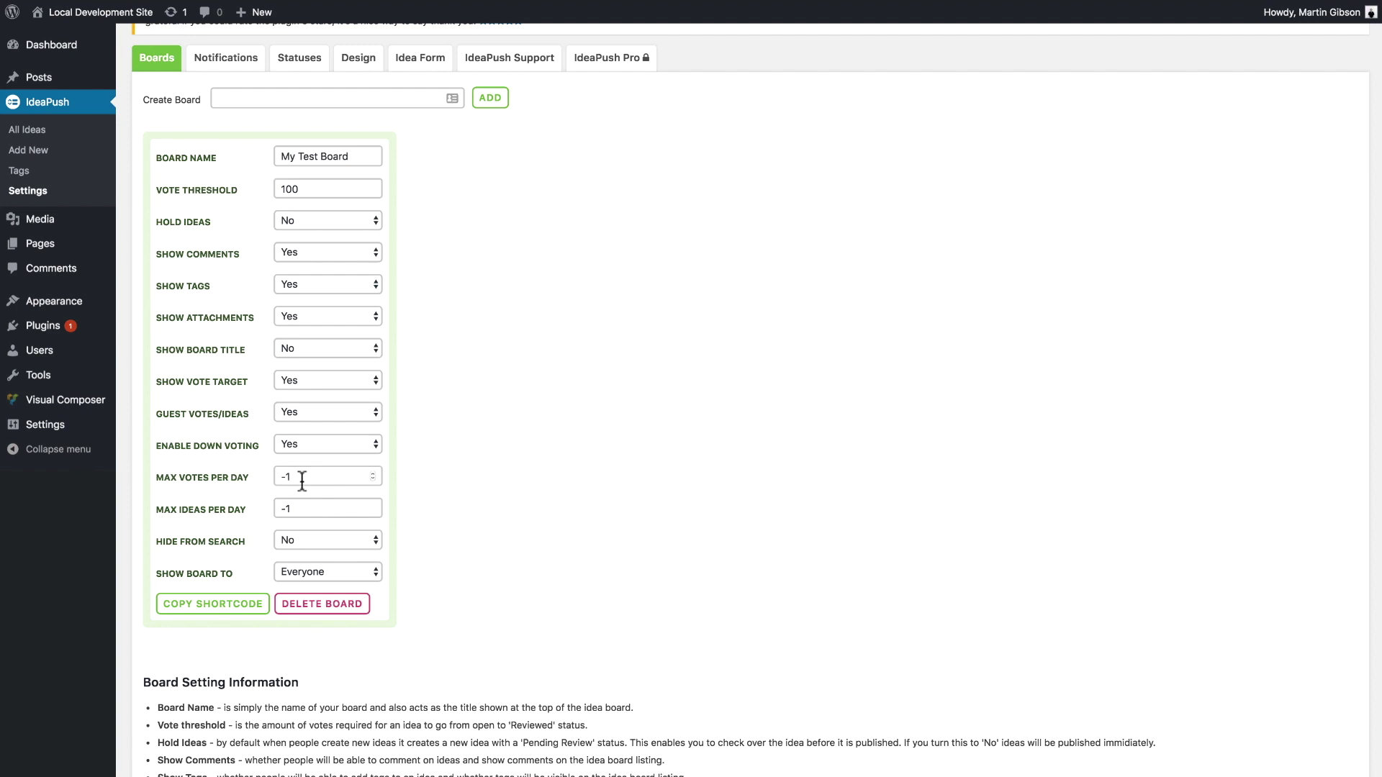
scroll(288, 511, "down", 1)
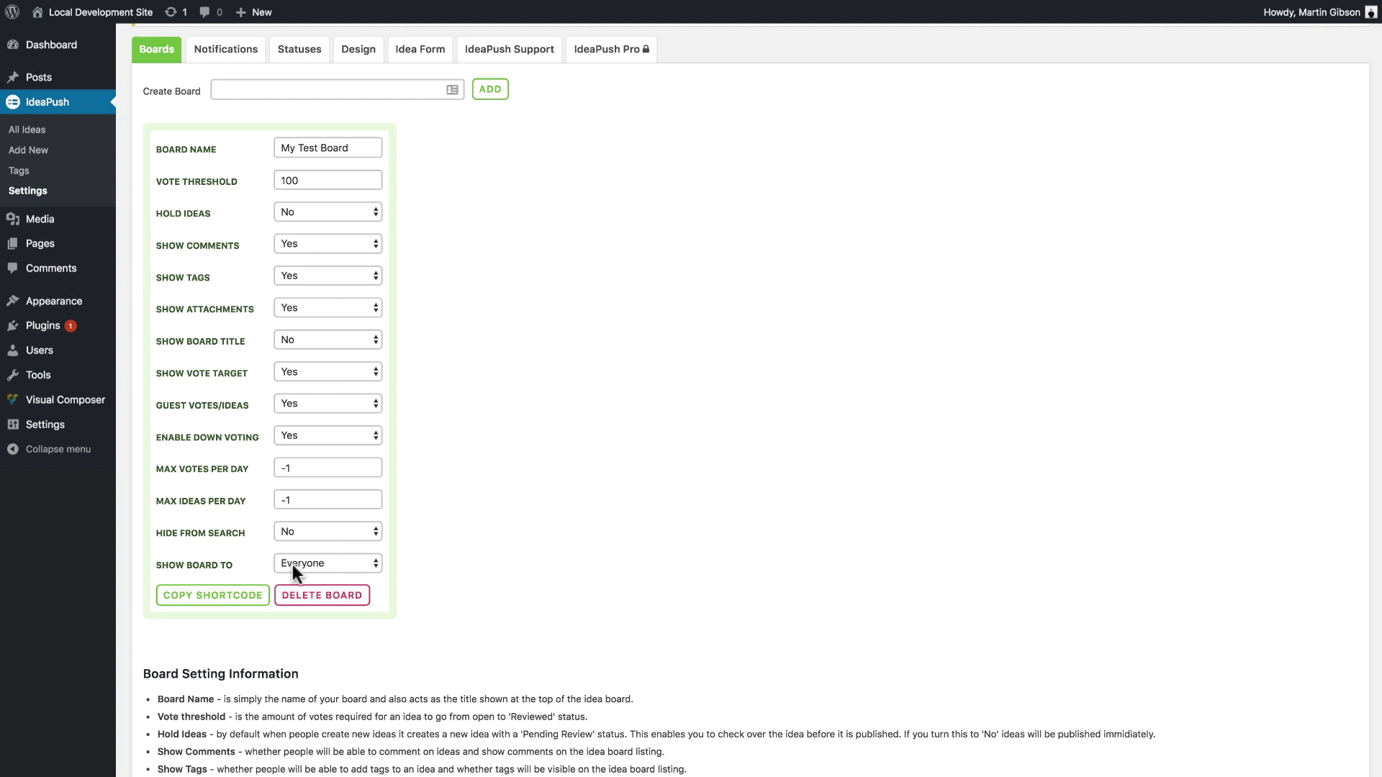
left_click(292, 565)
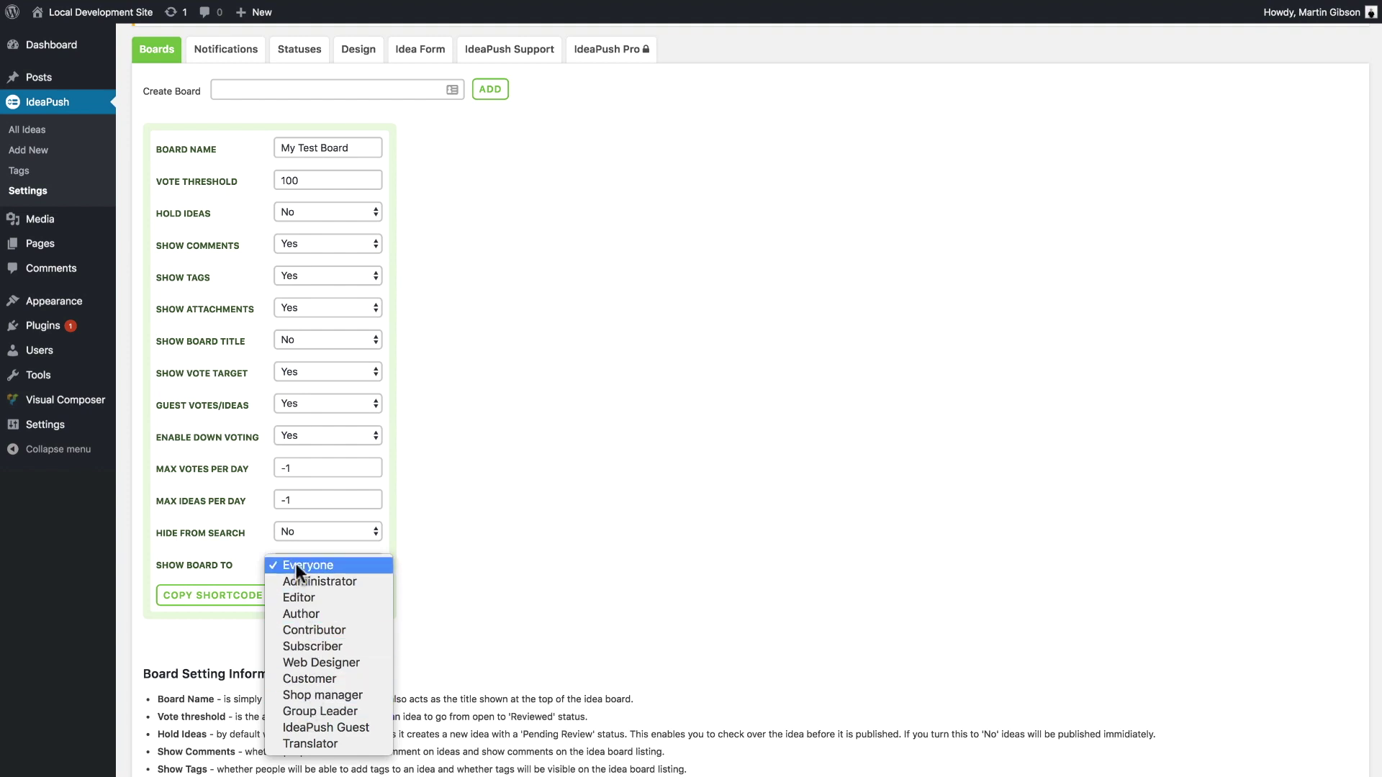
left_click(295, 564)
scroll(471, 525, "down", 5)
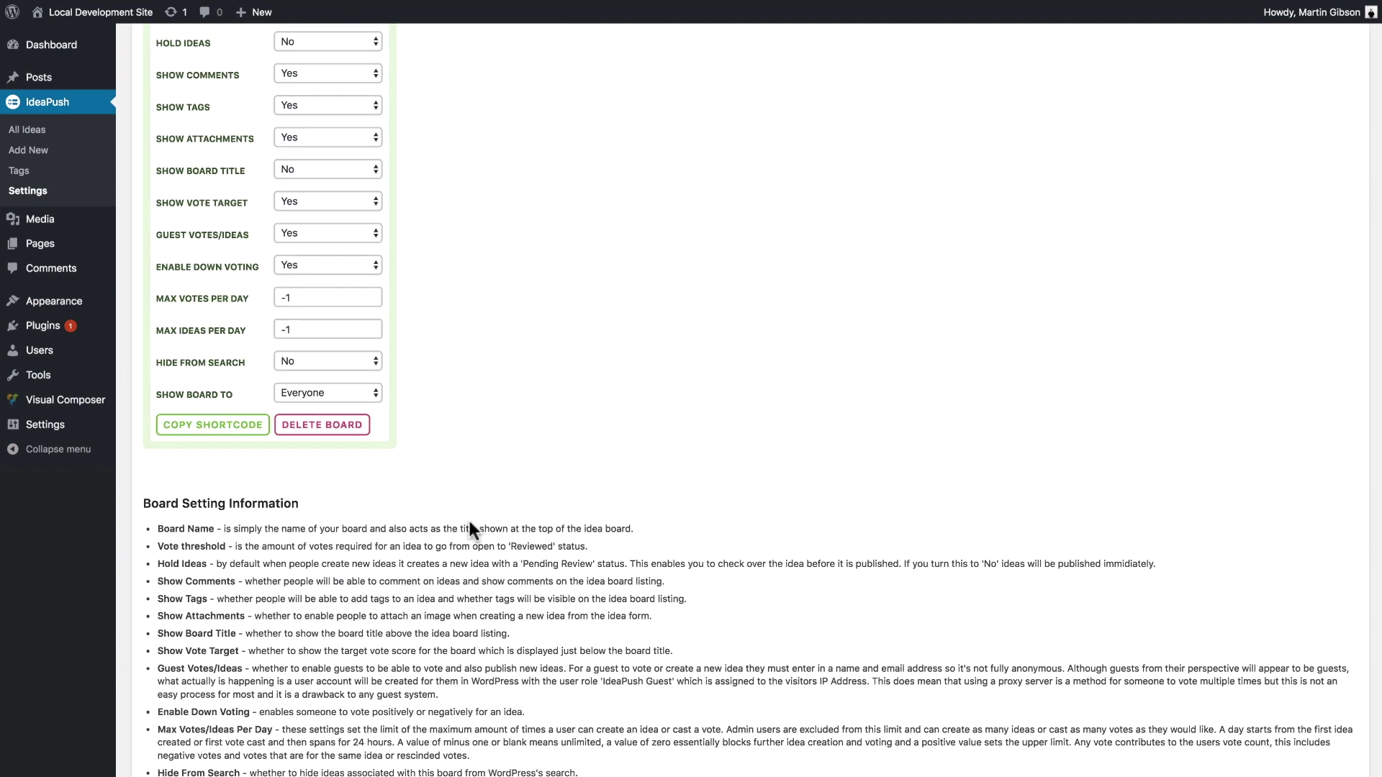
scroll(472, 529, "down", 3)
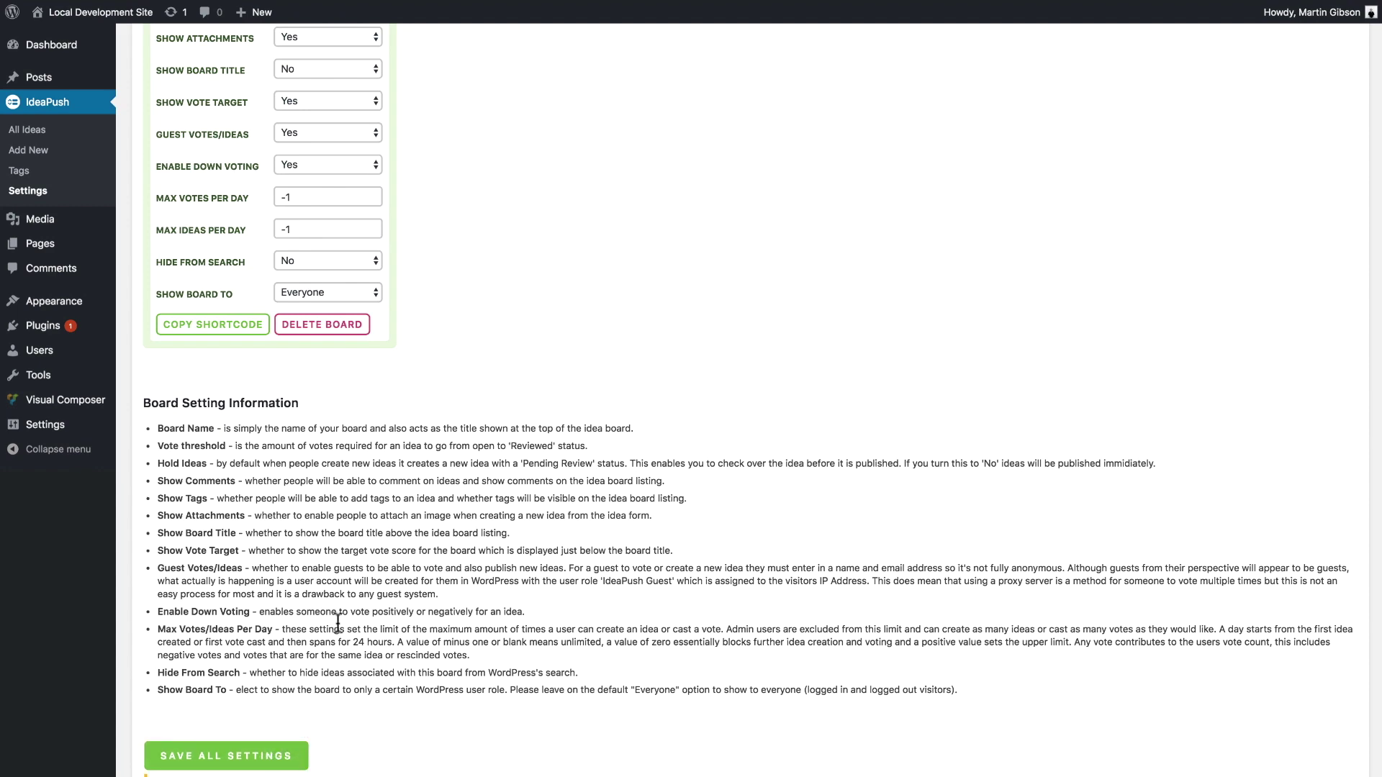
scroll(337, 620, "down", 1)
scroll(338, 620, "up", 11)
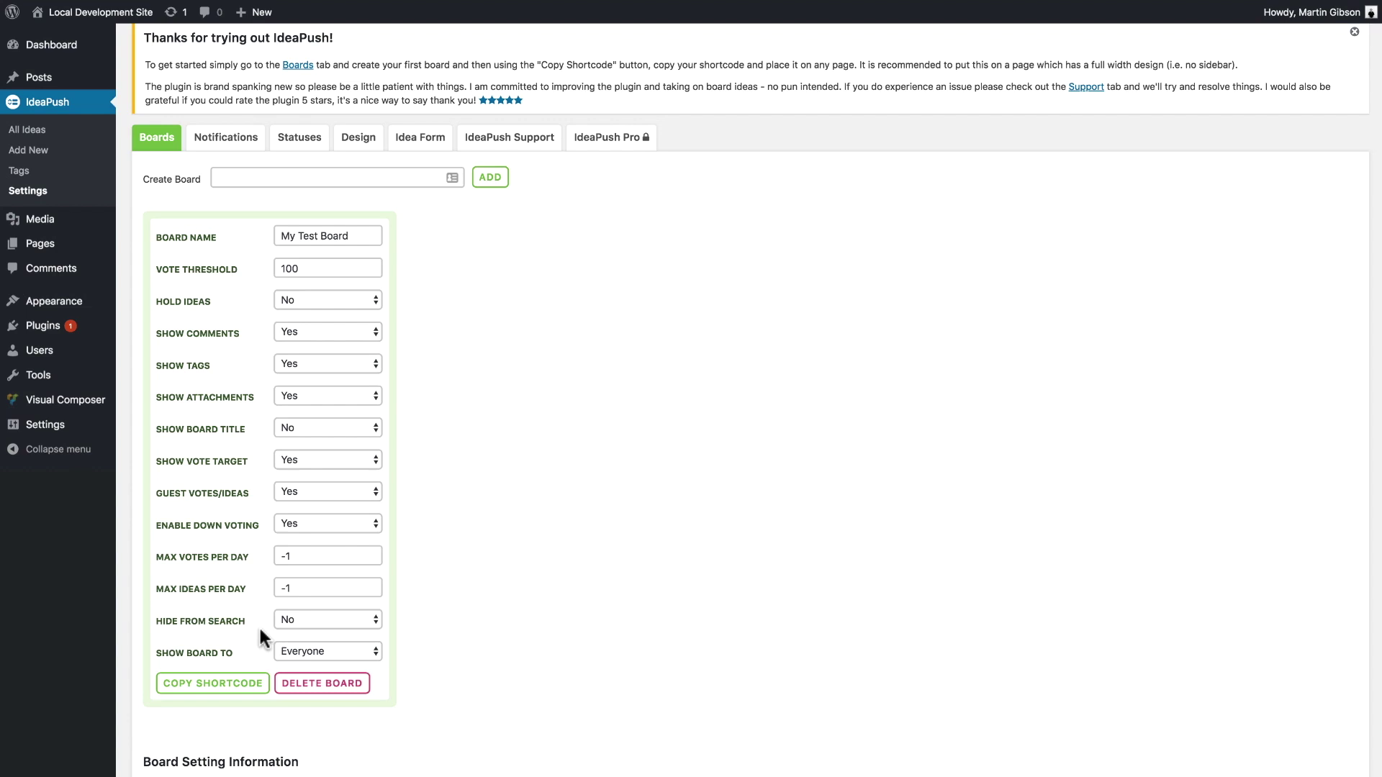
- Copy the board shortcode [ideapush board="194"] and dismiss the copied message
left_click(213, 683)
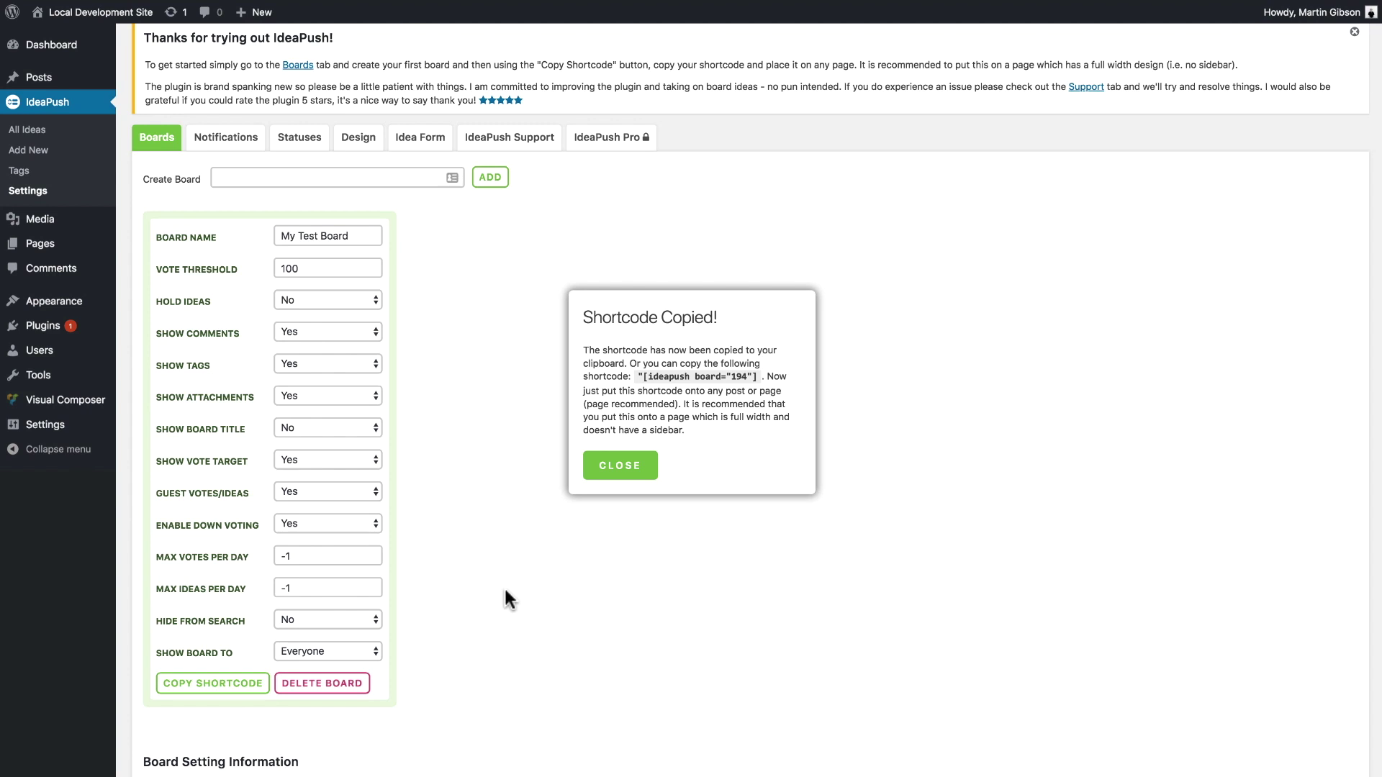
left_click(617, 475)
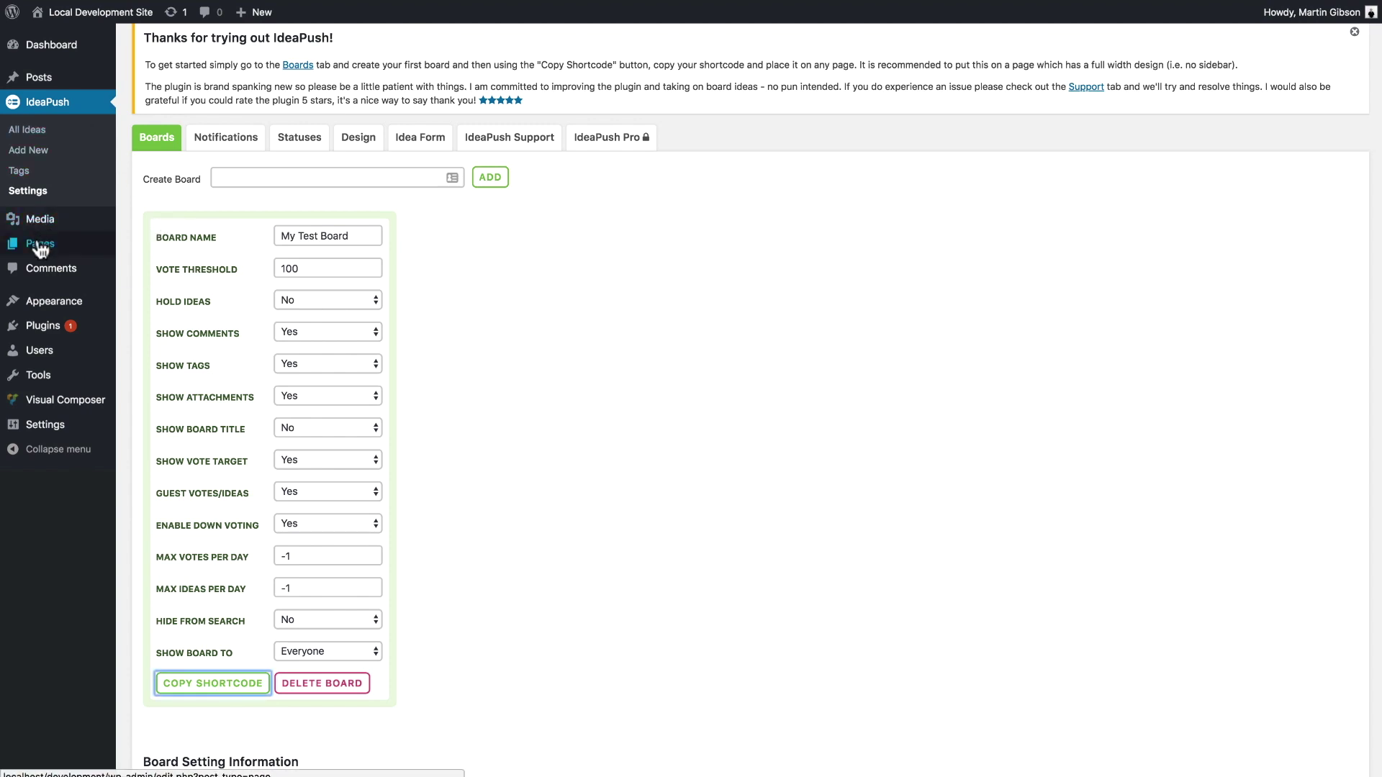
- Publish a new page titled 'My Test Board' containing the pasted [ideapush board="194"] shortcode
mouse_move(43, 243)
left_click(146, 268)
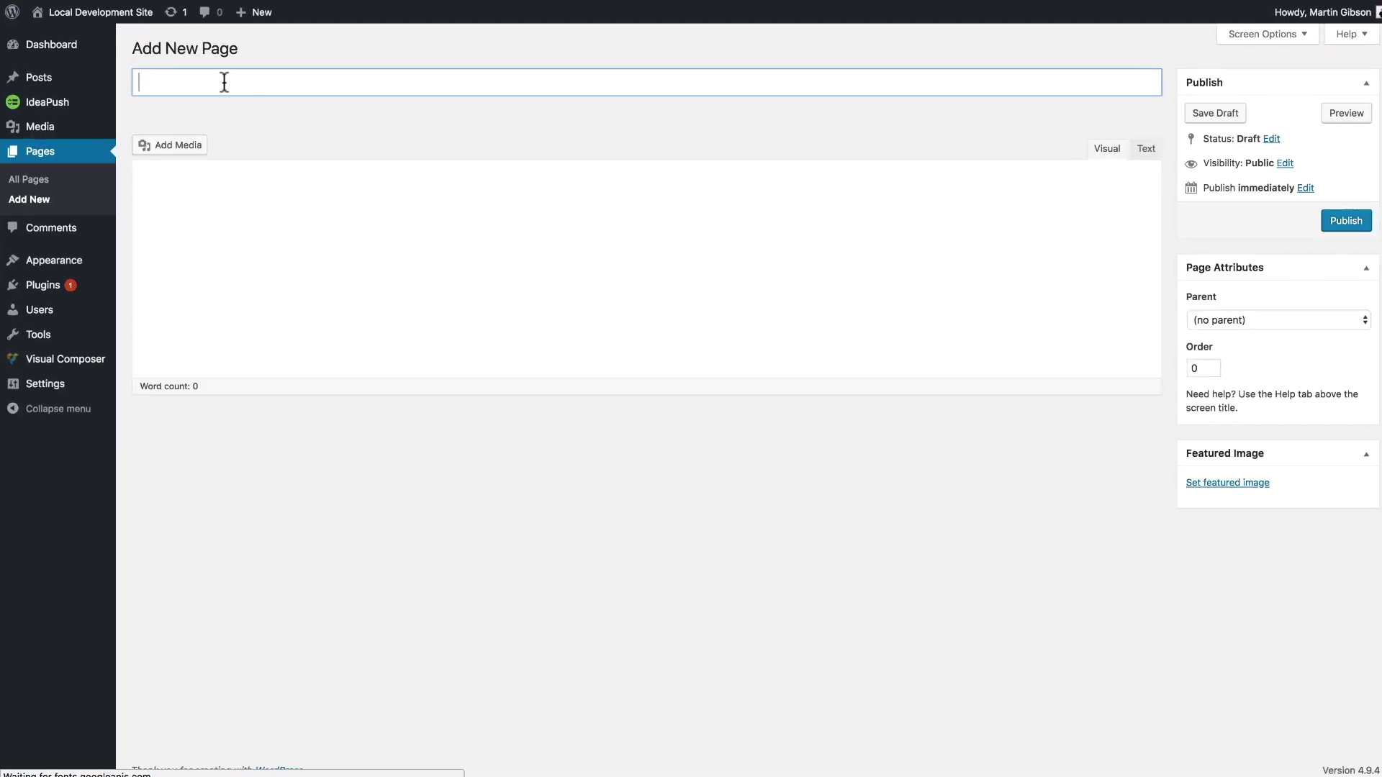
type("My Test B")
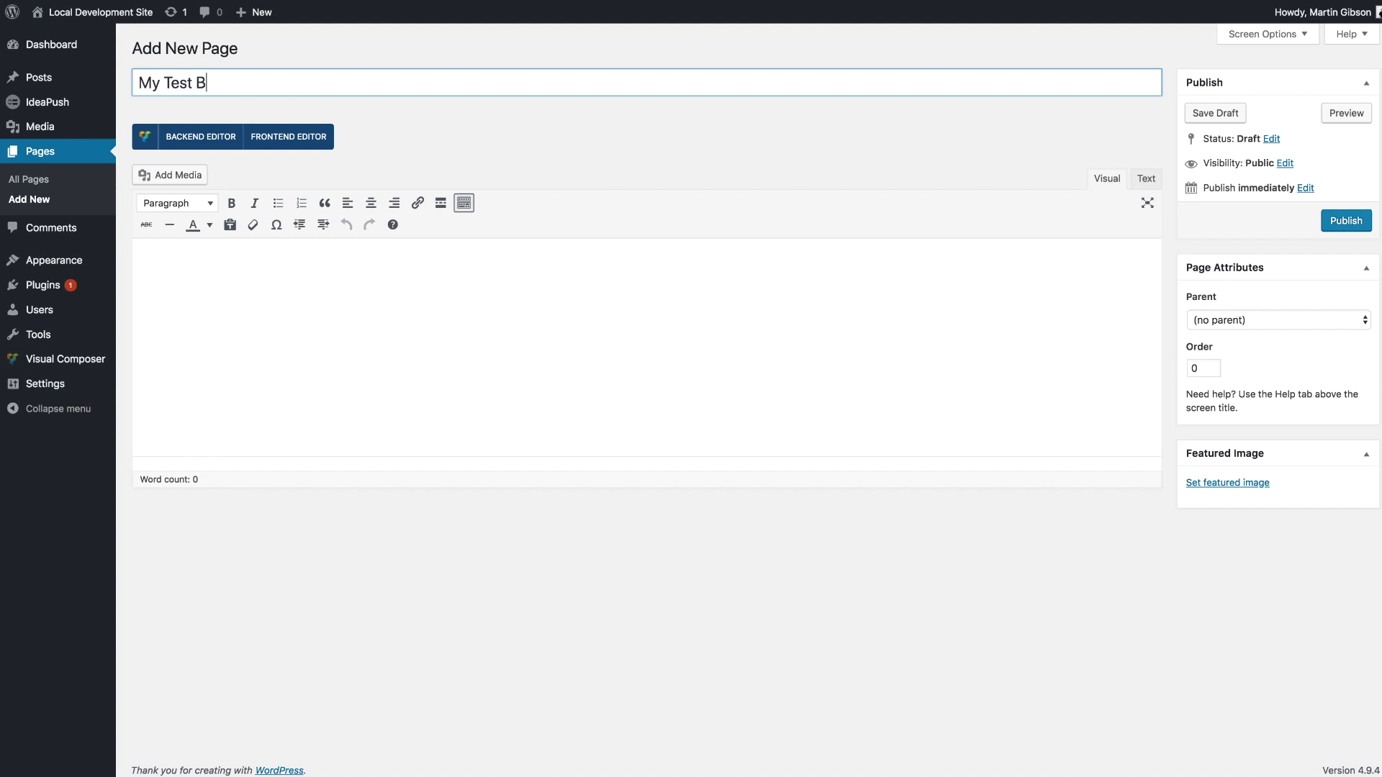
type("oard")
left_click(369, 314)
key("ctrl+v")
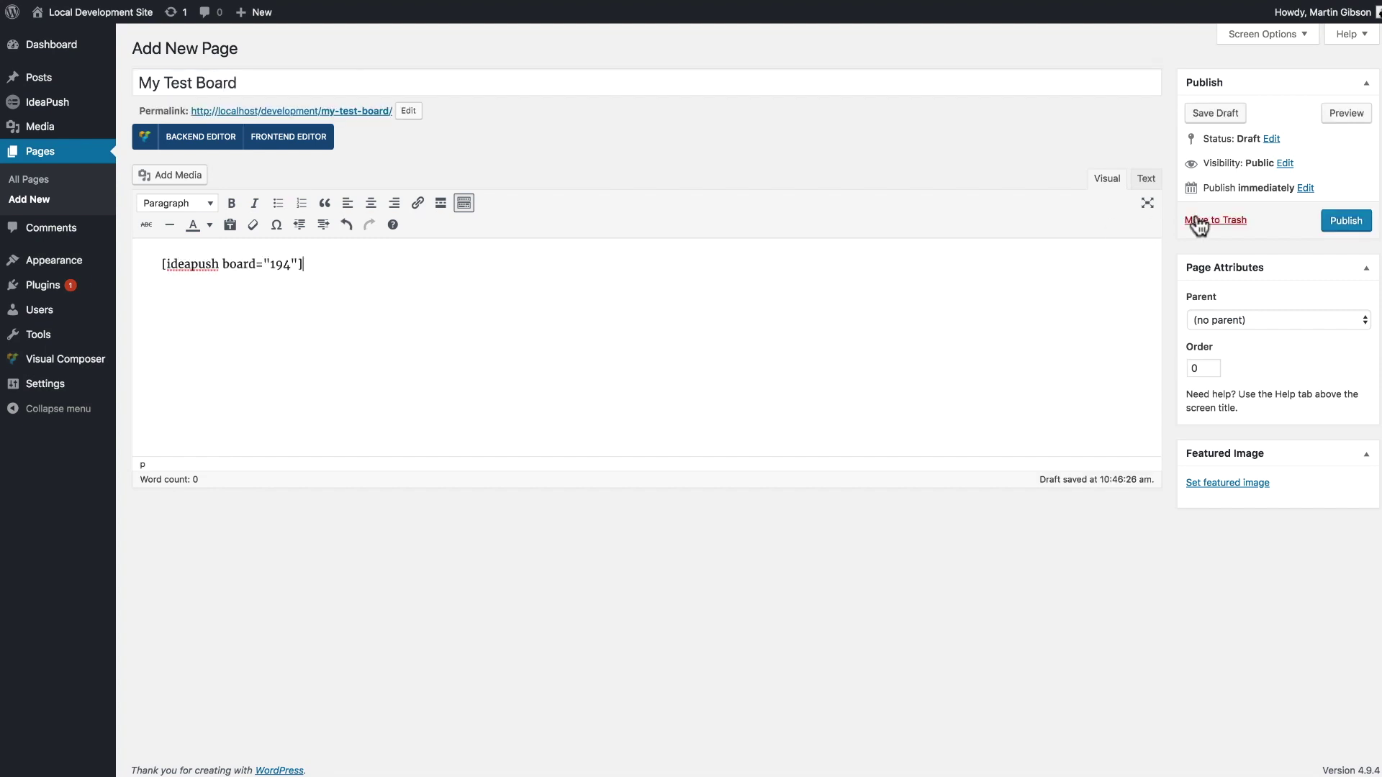
left_click(1331, 219)
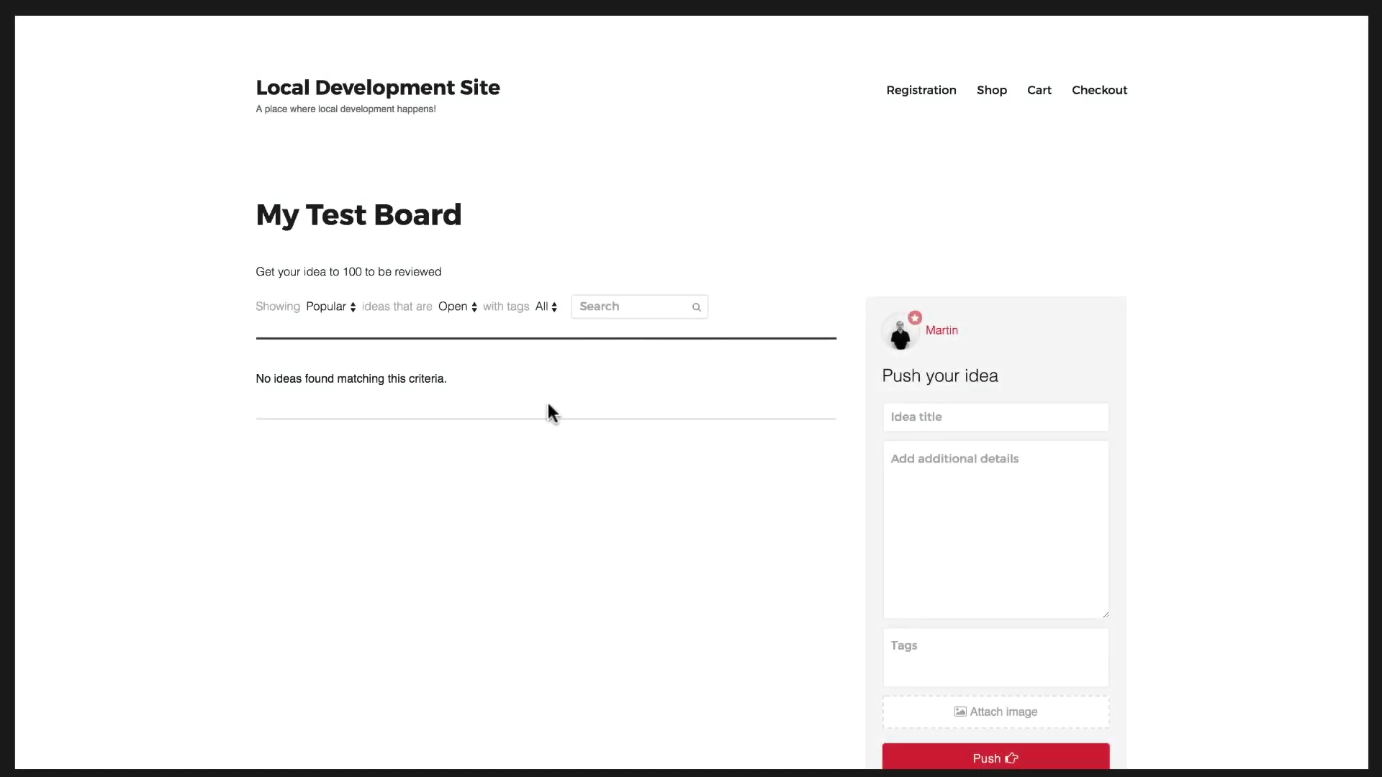
scroll(555, 408, "down", 1)
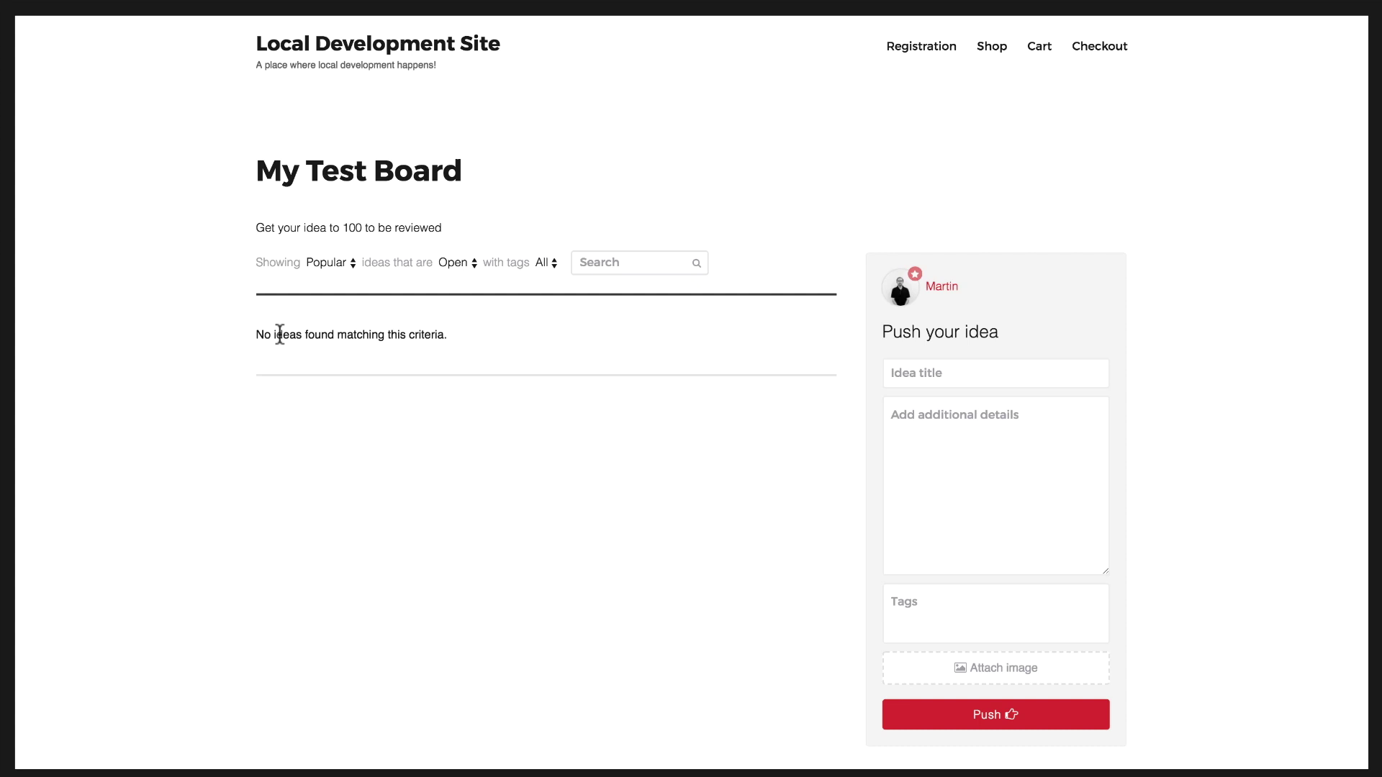
scroll(280, 337, "down", 1)
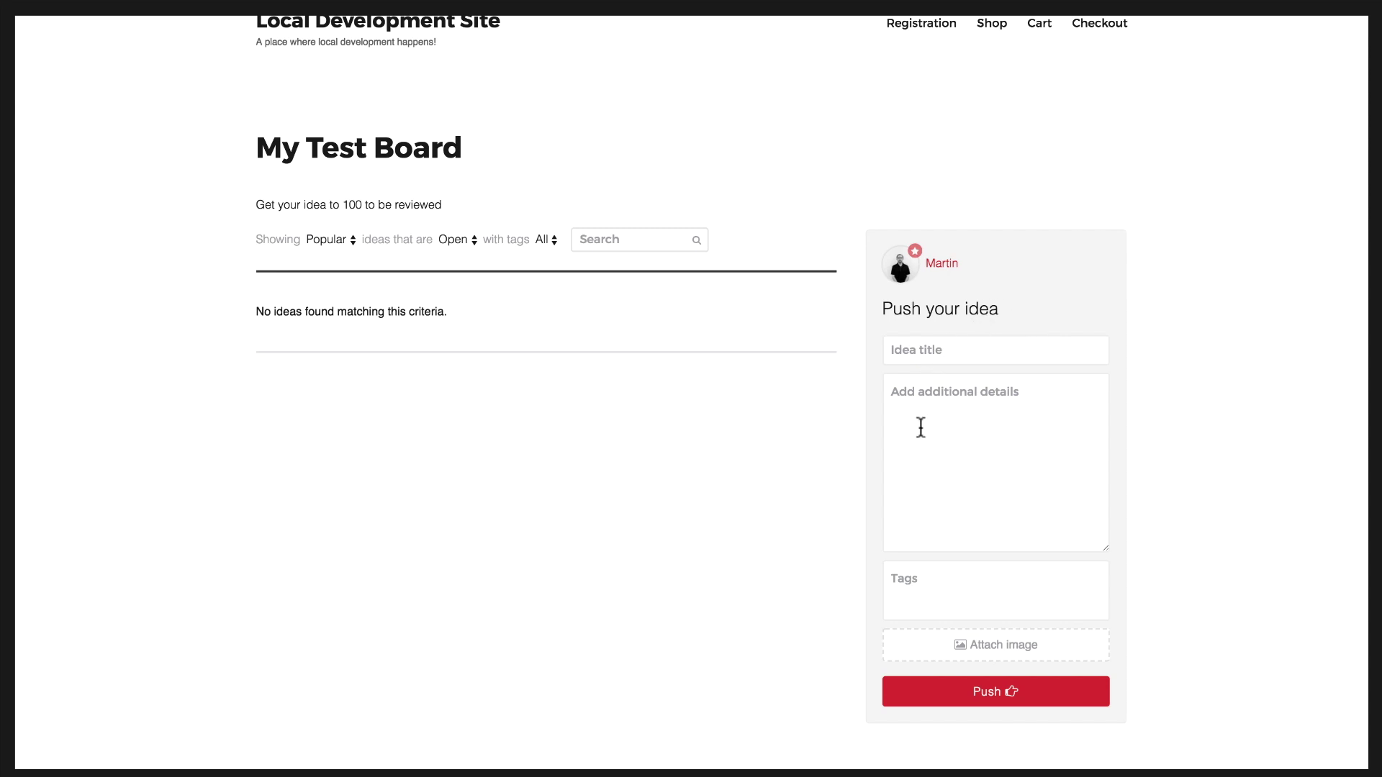
- Fill the idea form with 'My Test Idea', 'My idea description' and tag 'my test tag', and choose an image
left_click(958, 346)
type("My Test Idea")
key("Tab")
type("My")
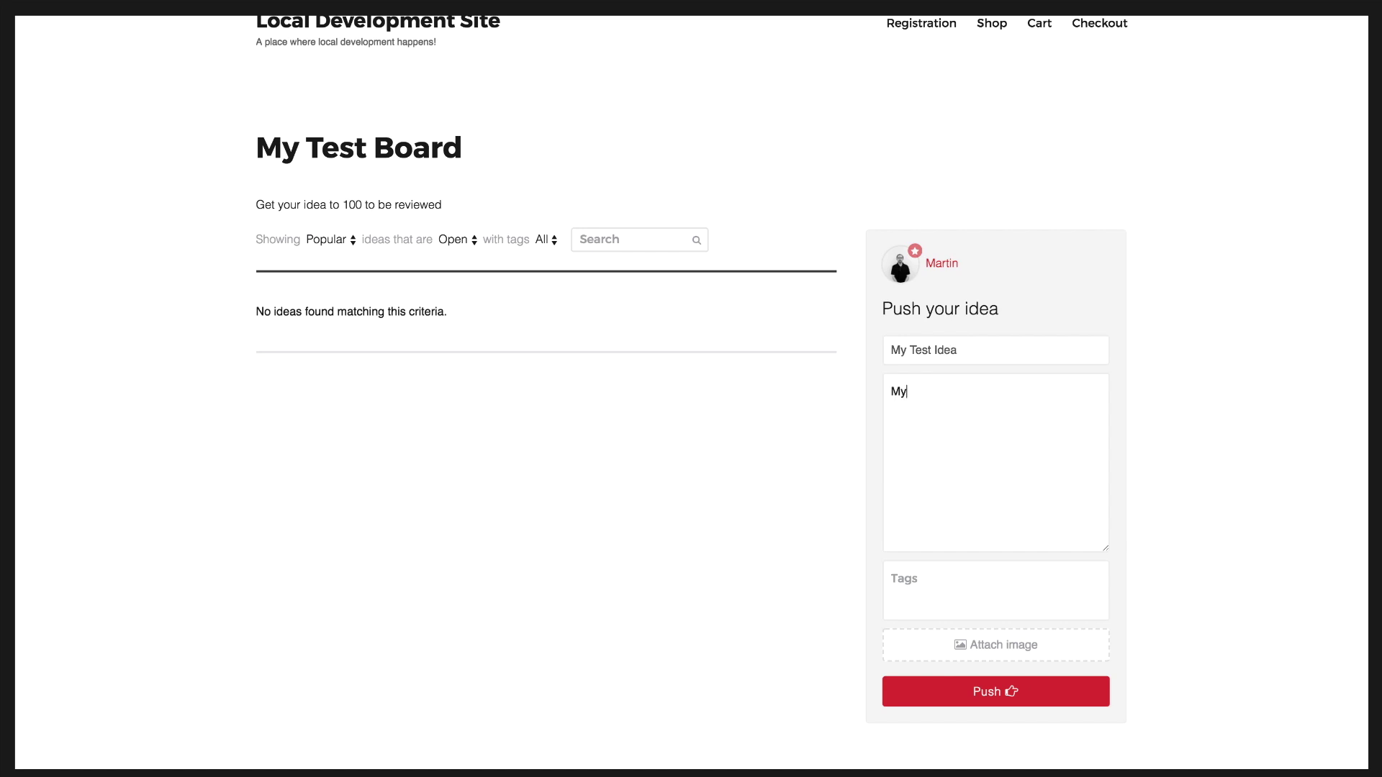
type(" idea description")
left_click(917, 574)
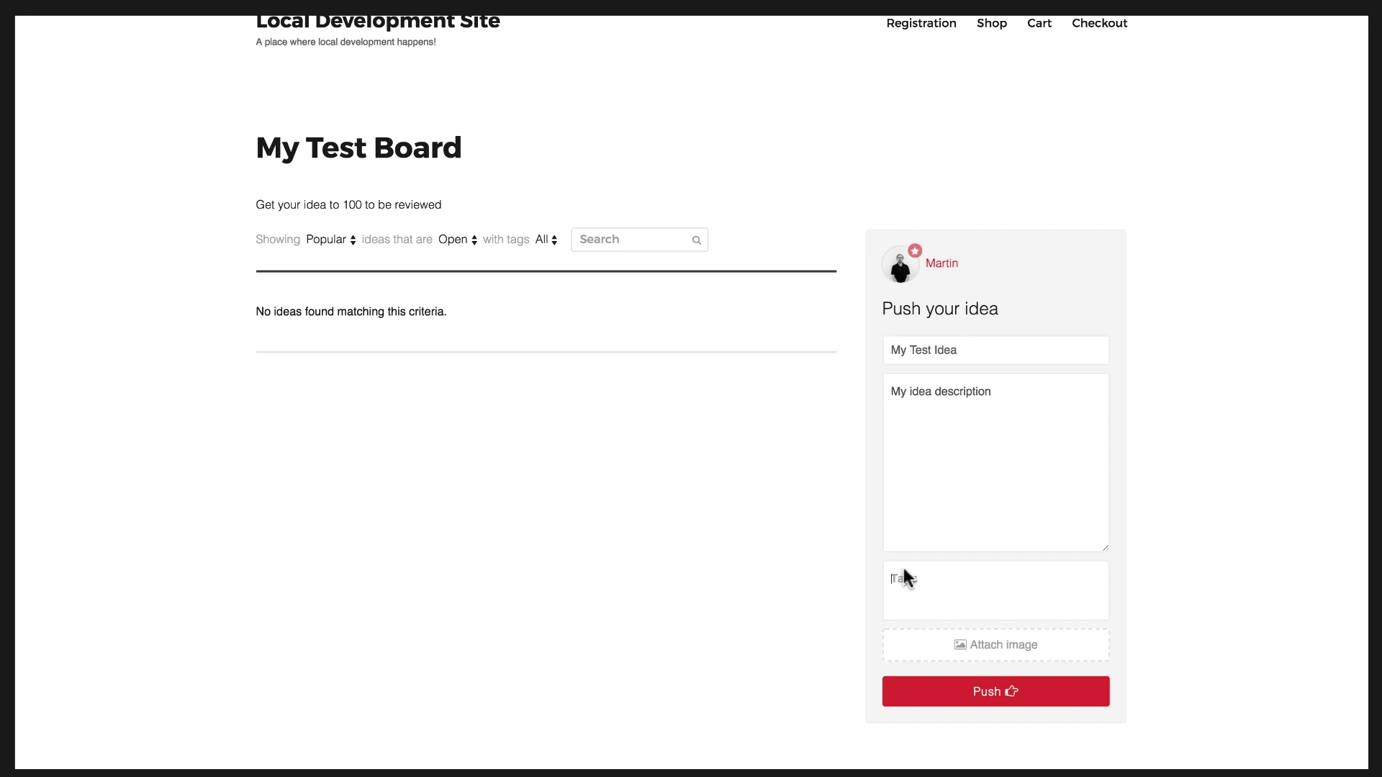
type("my test tag")
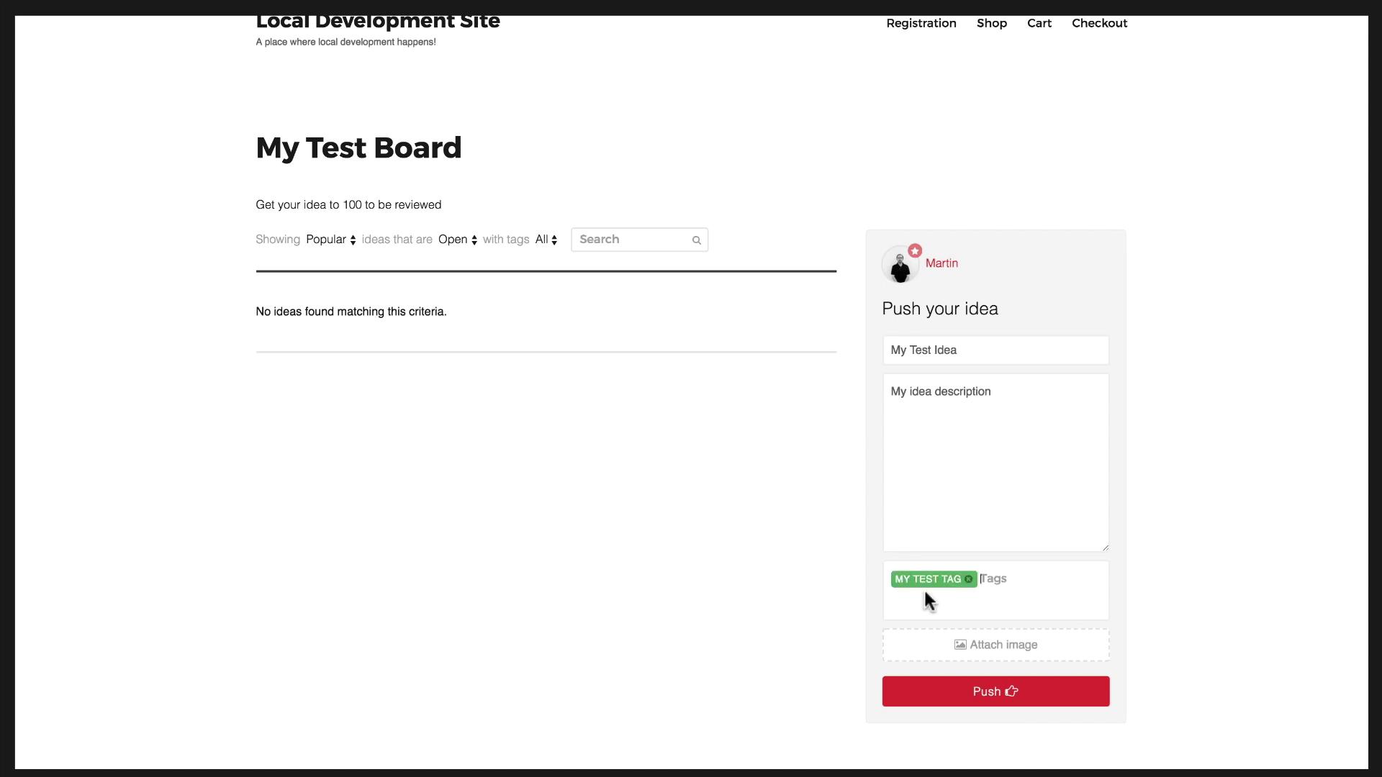
left_click(965, 640)
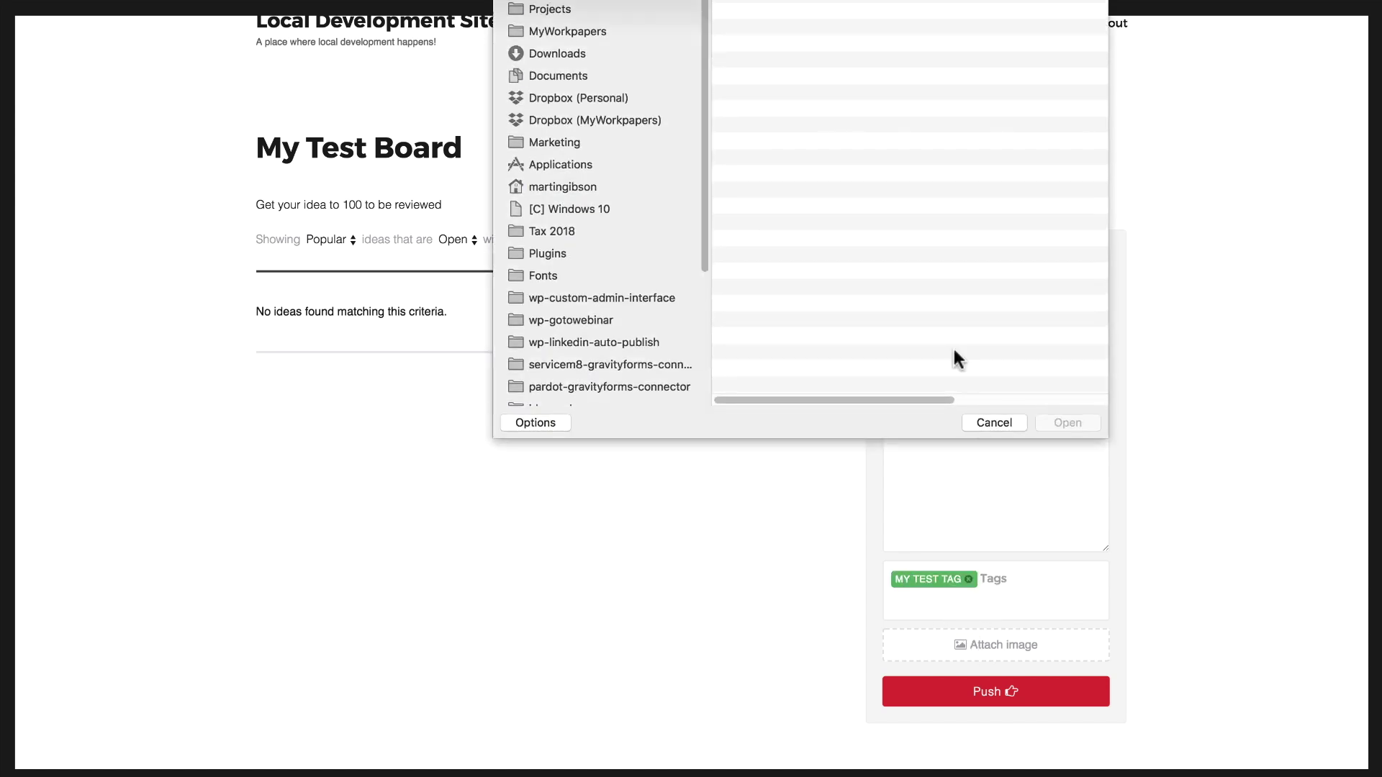
- Attach South_Park_14.png, push My Test Idea to the board, and preview its attachment
key("Return")
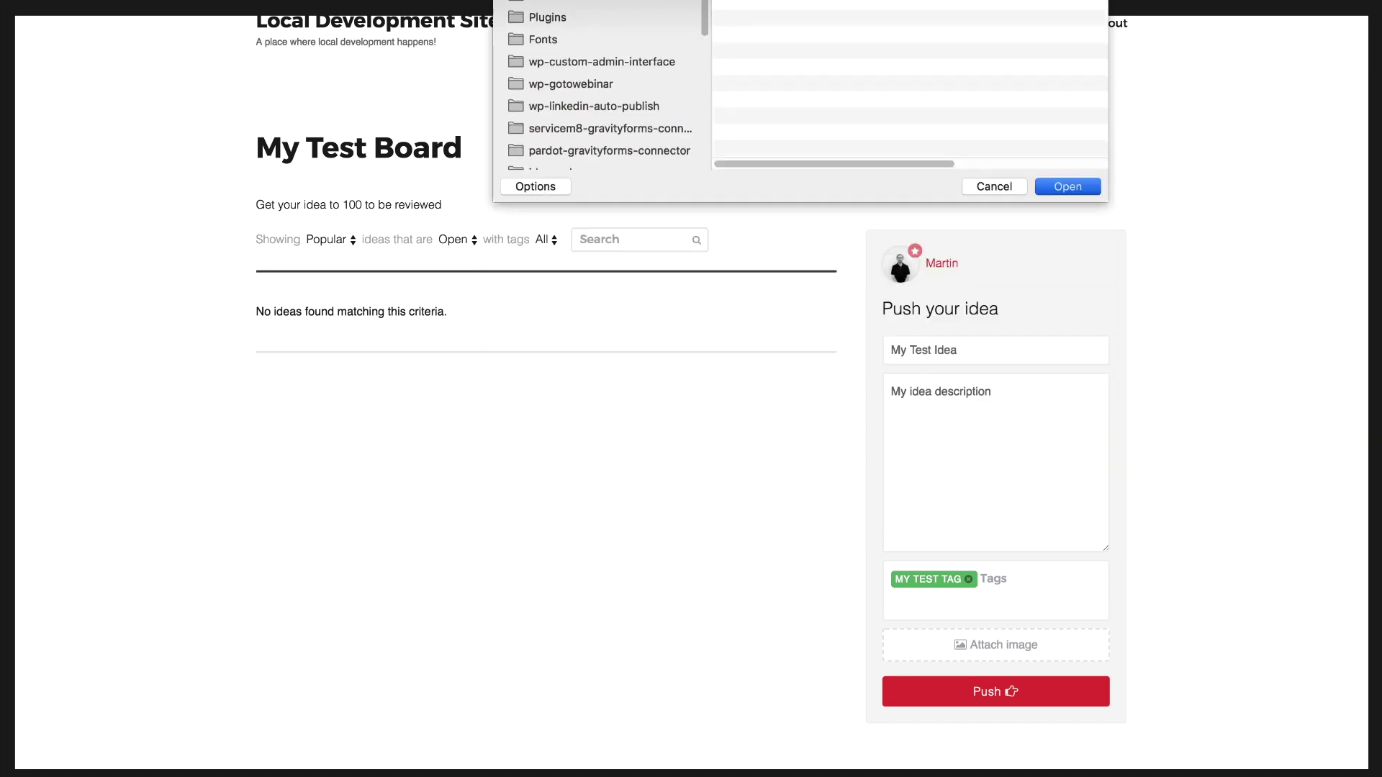
left_click(973, 695)
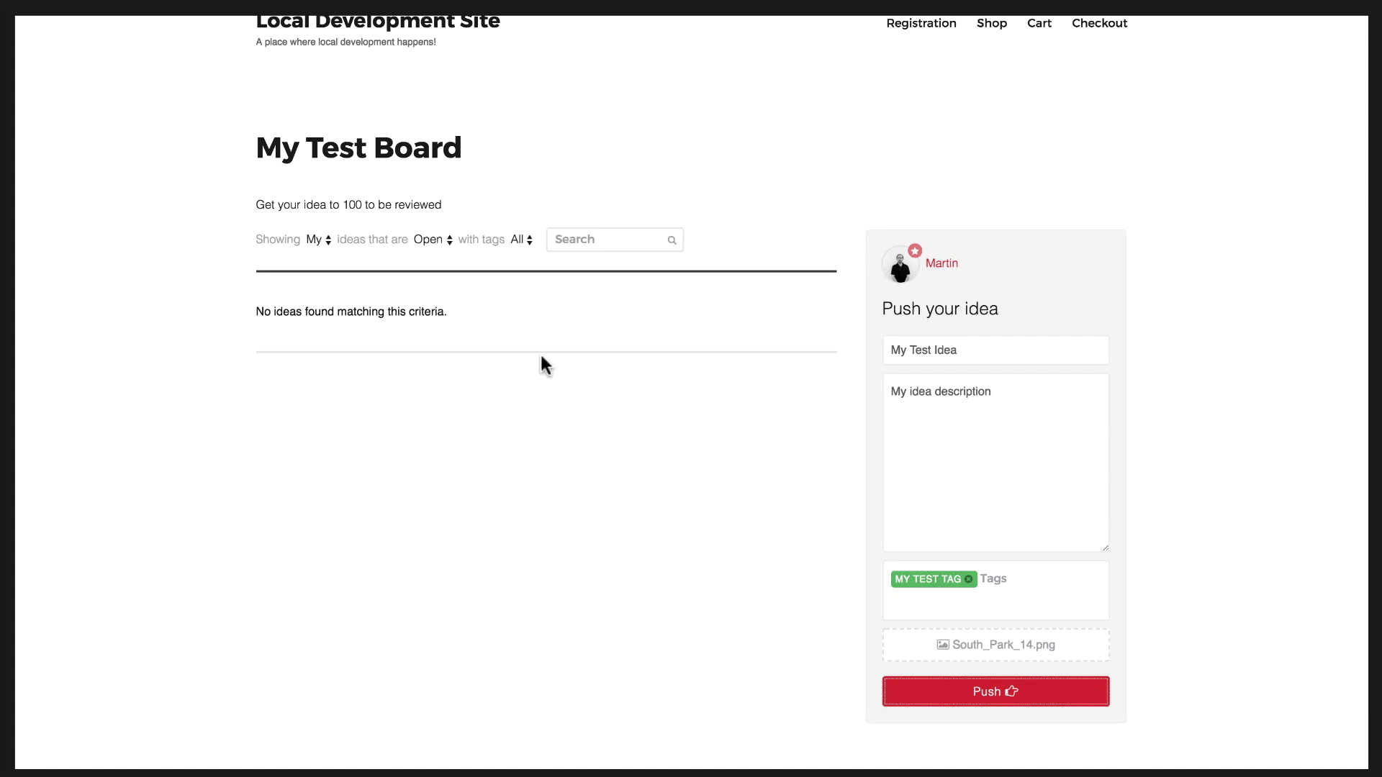
left_click(616, 453)
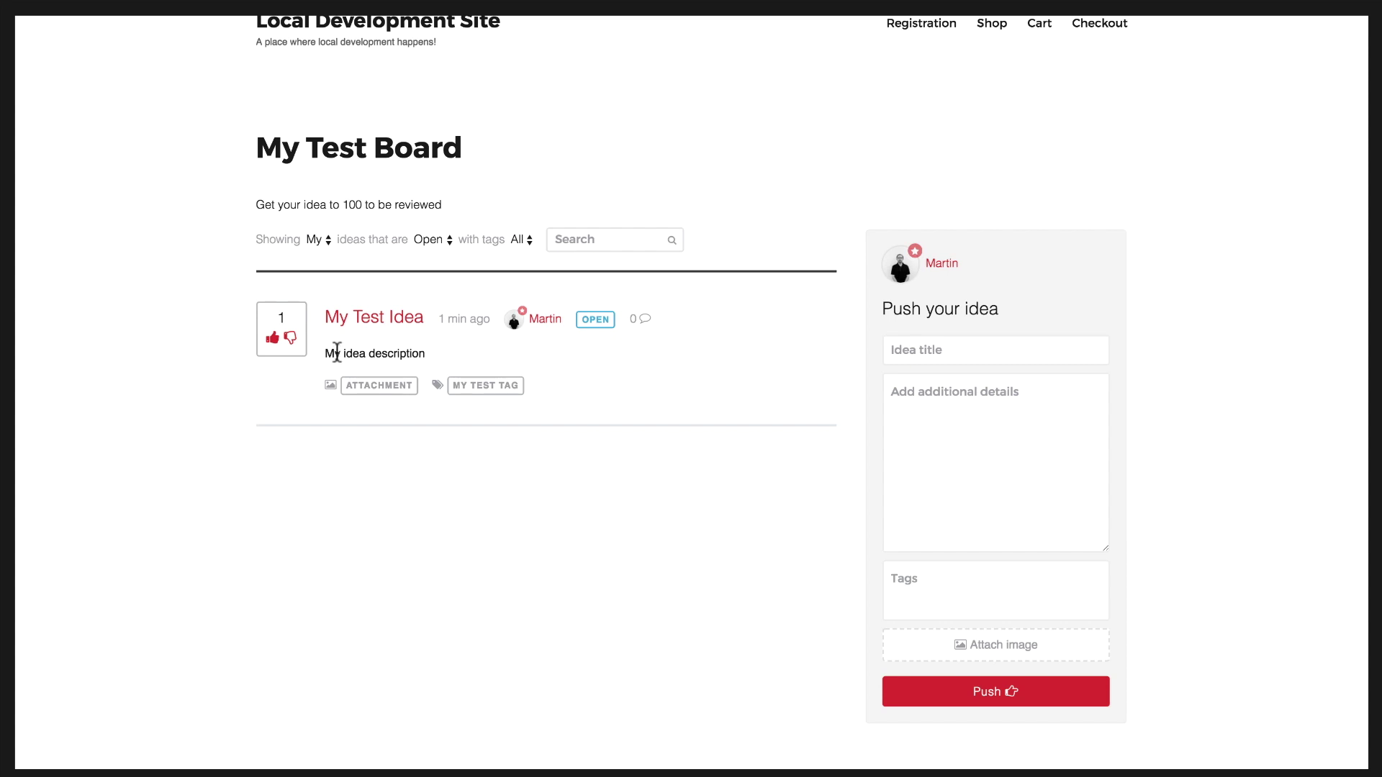
left_click(366, 388)
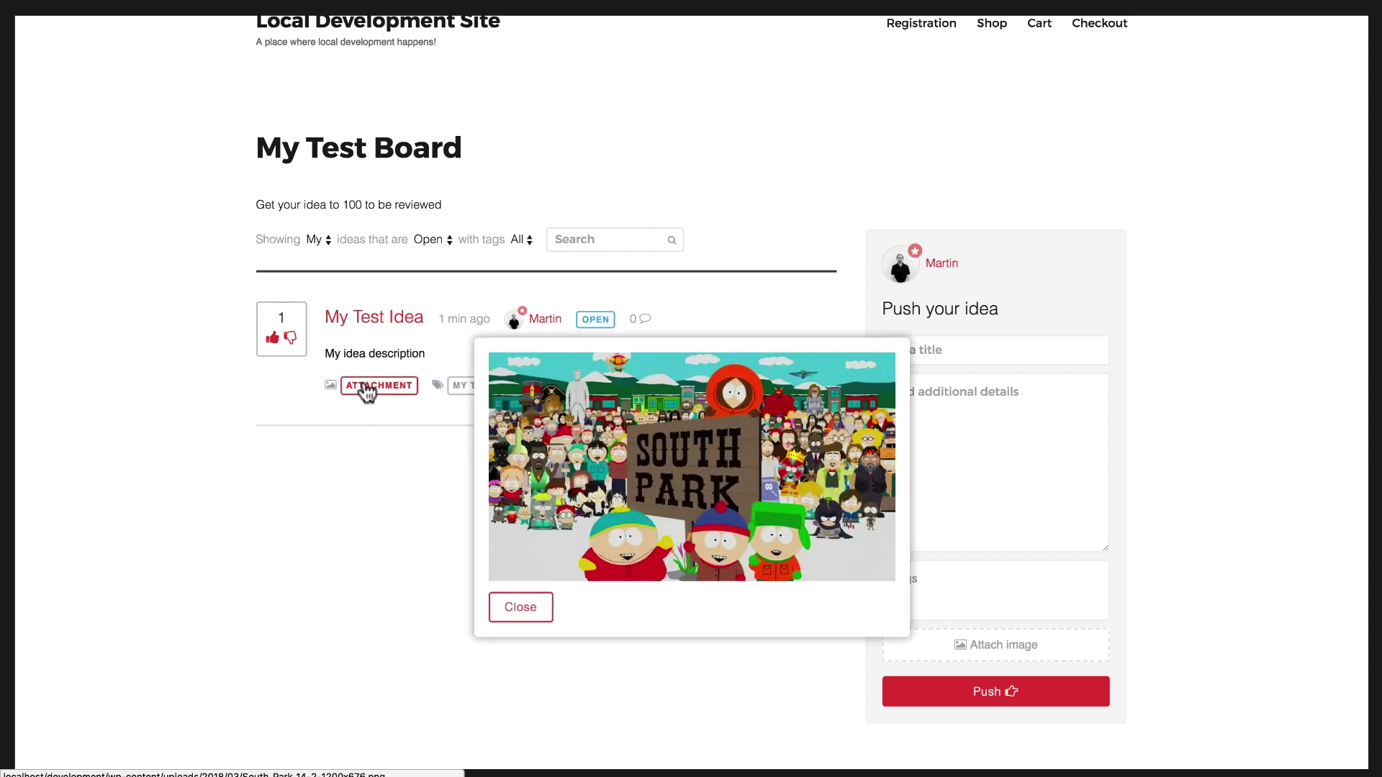
left_click(520, 608)
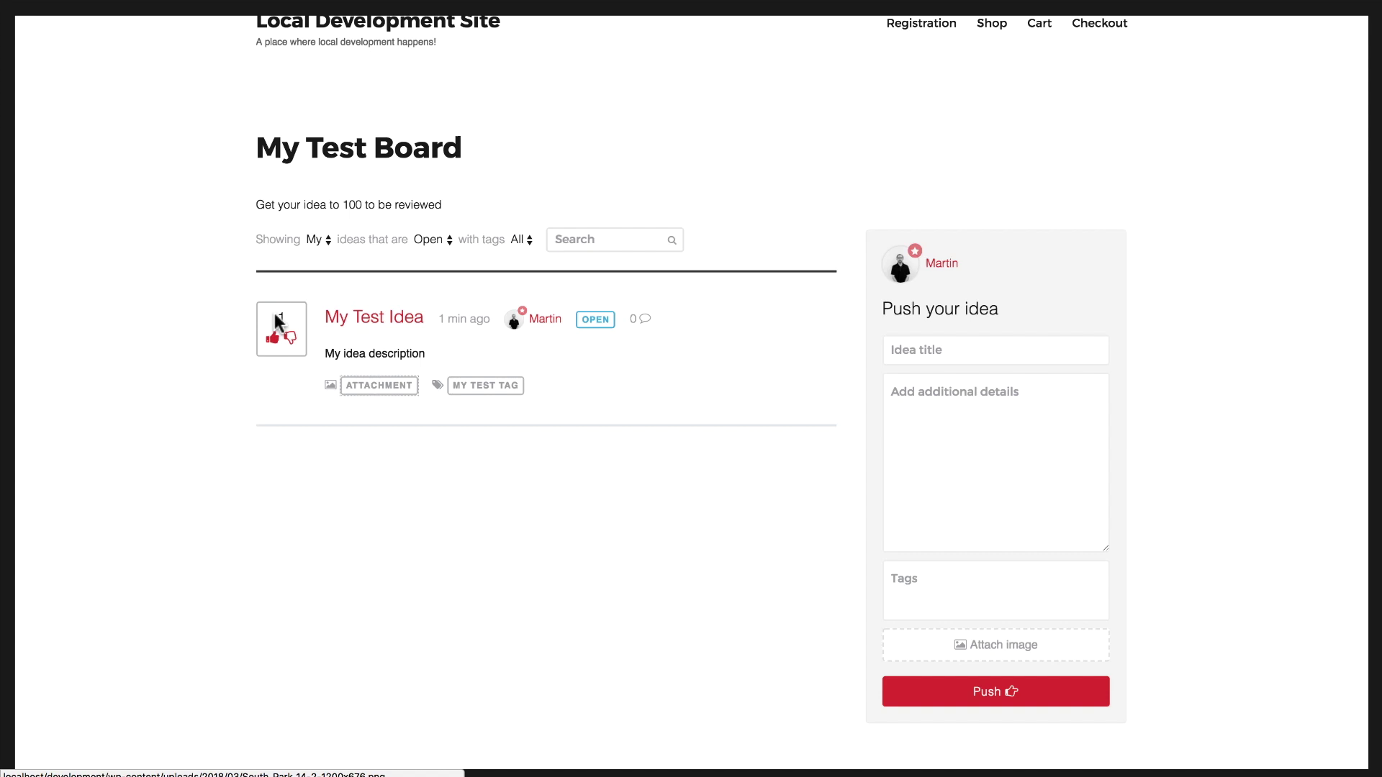
- Test up- and down-voting My Test Idea, leave it upvoted, and show the sorting choices
left_click(273, 338)
left_click(273, 340)
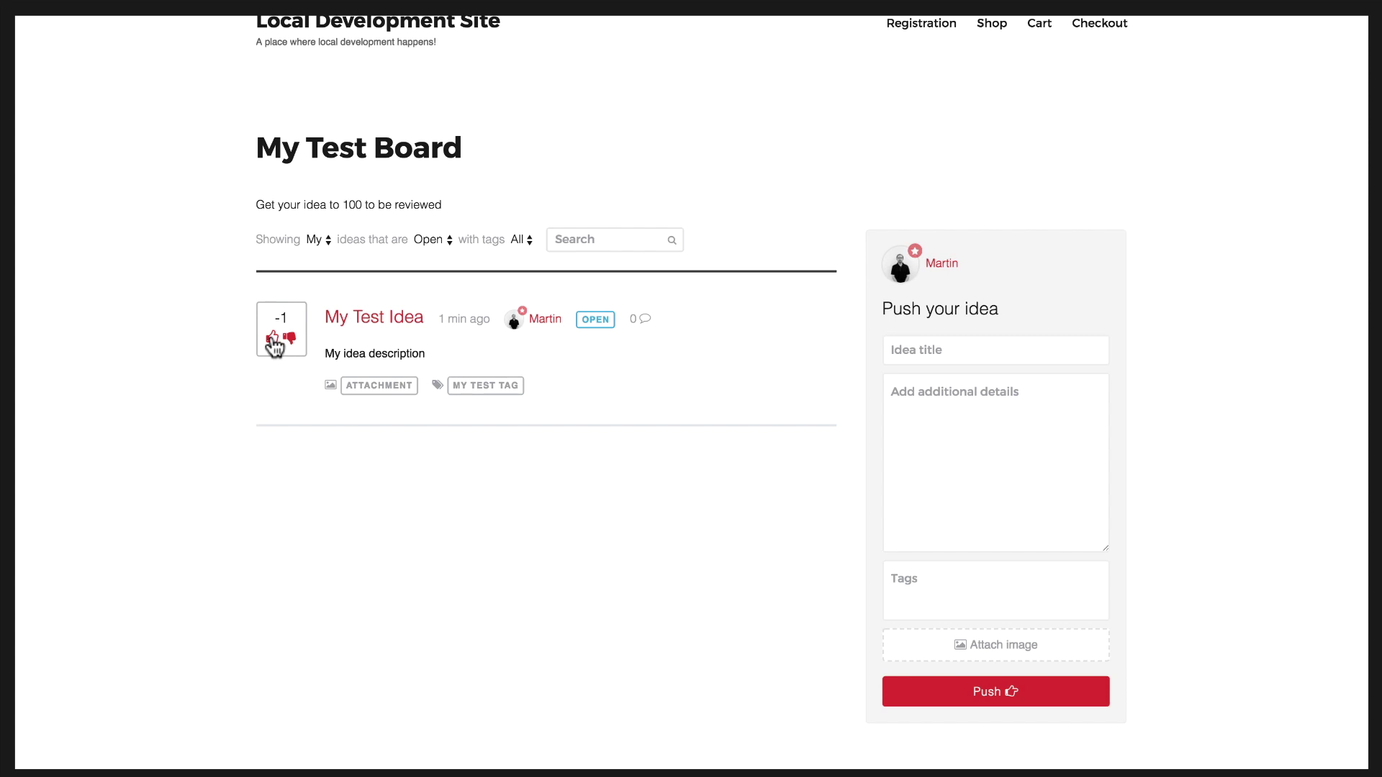
left_click(273, 338)
left_click(315, 245)
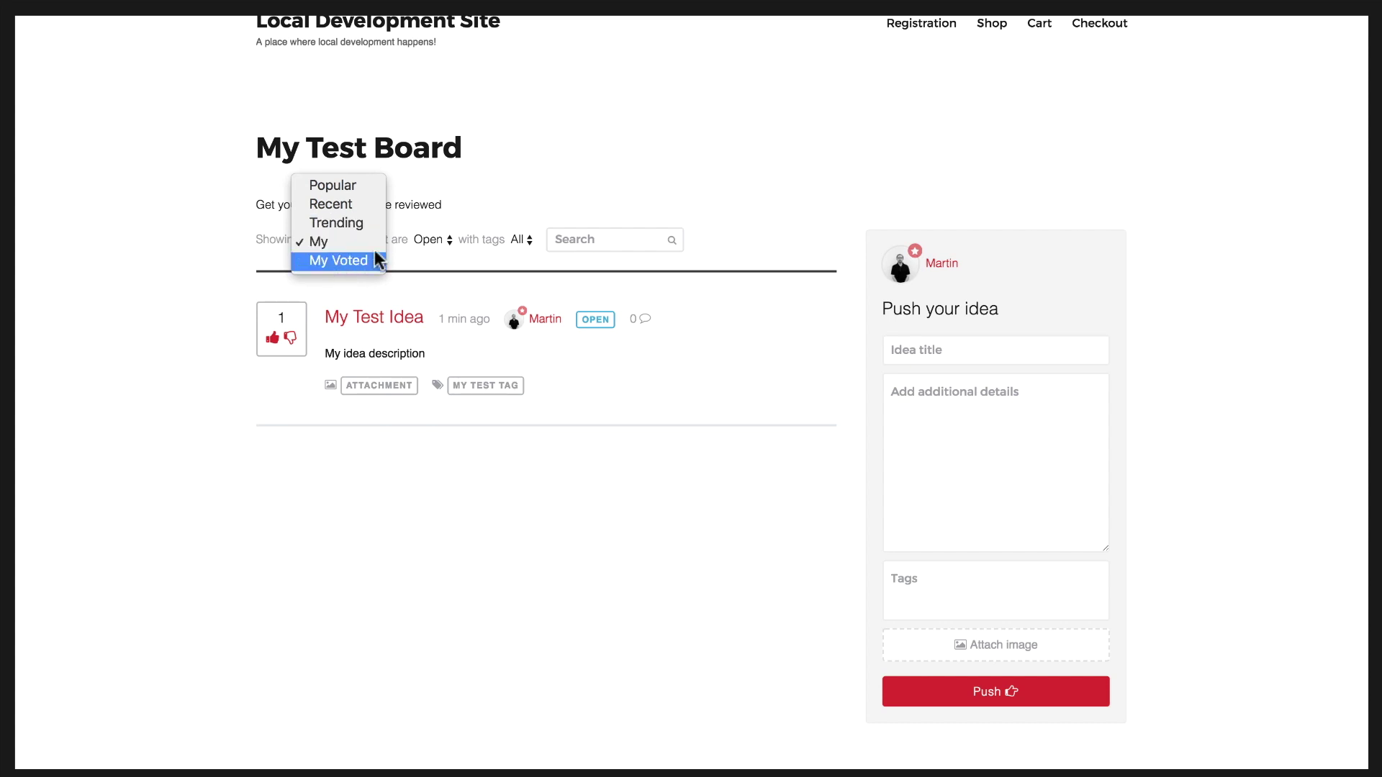
- Leave the sort, status (Open) and tag (All) filters unchanged and search the board for 'My Test Id'
left_click(420, 215)
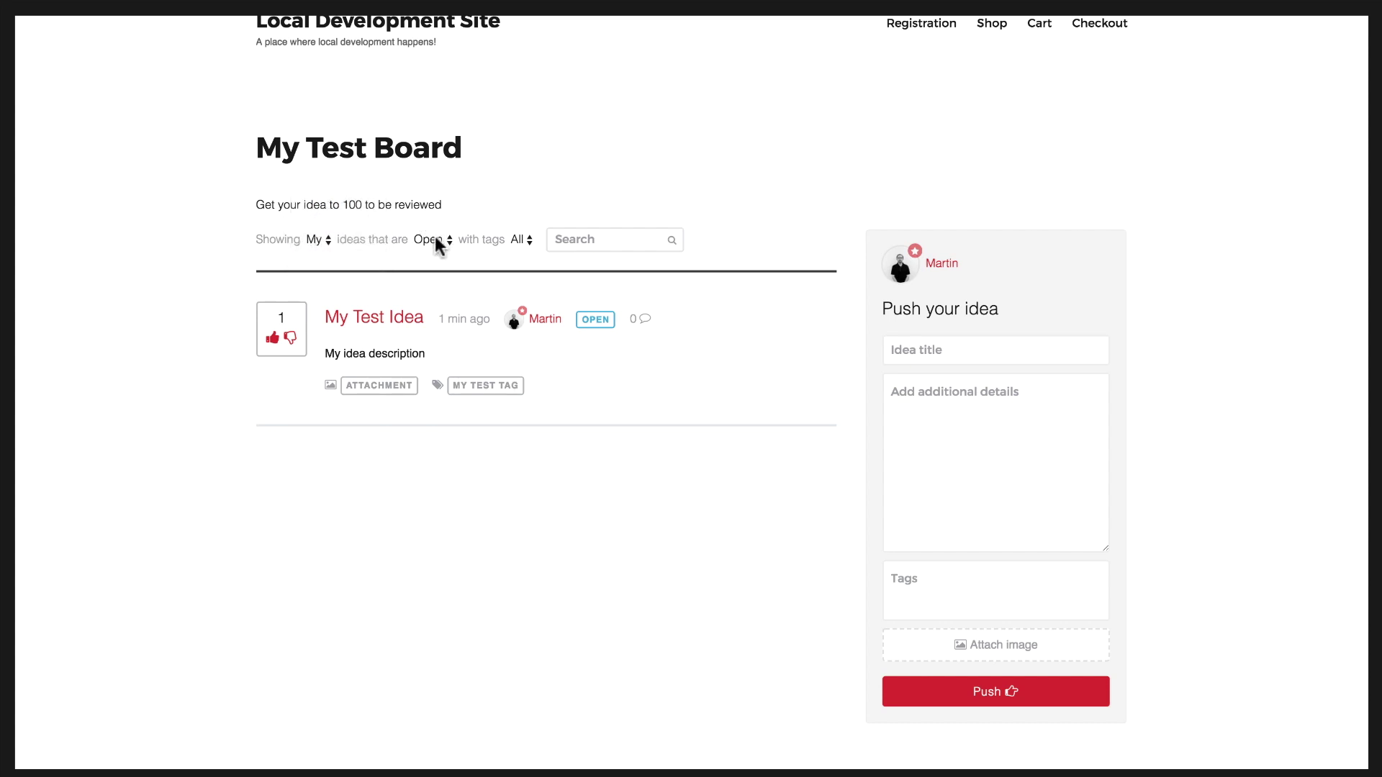
left_click(431, 240)
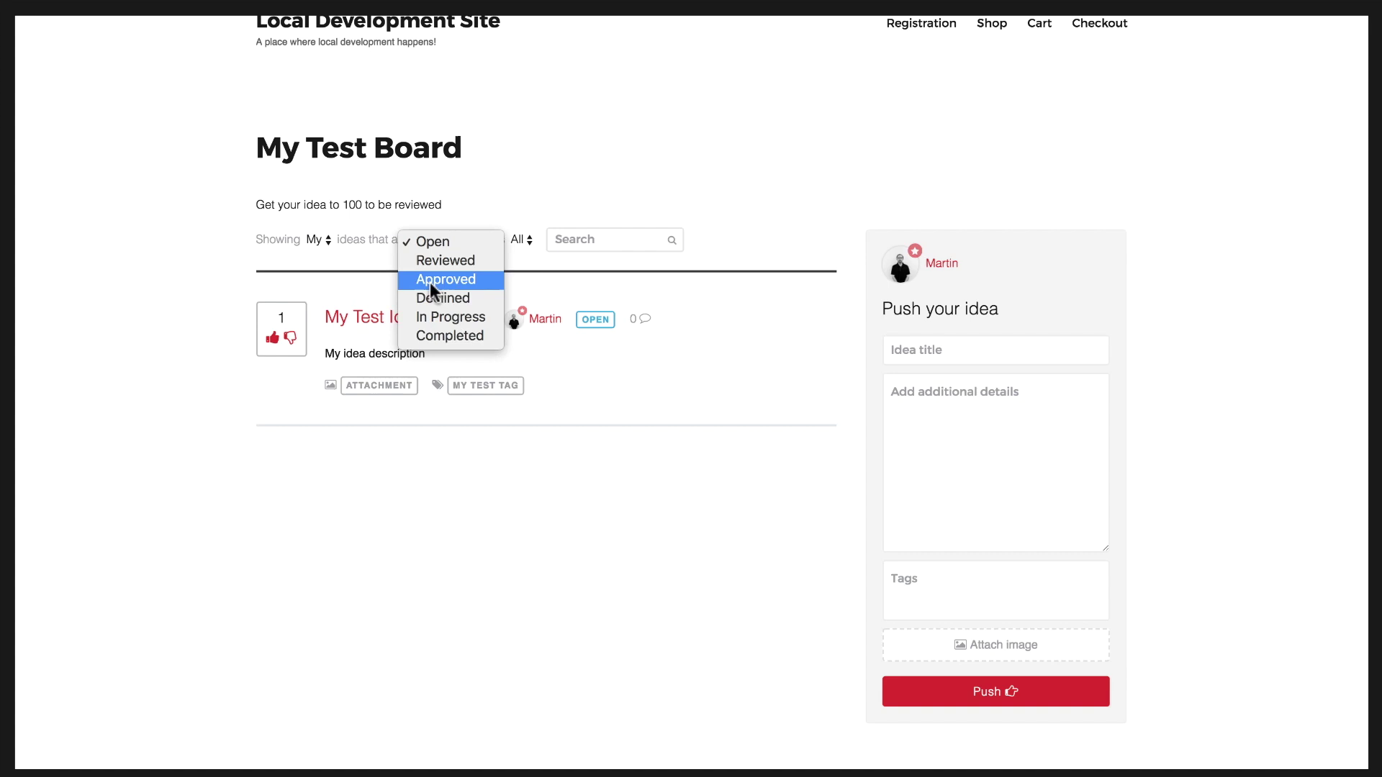
left_click(520, 218)
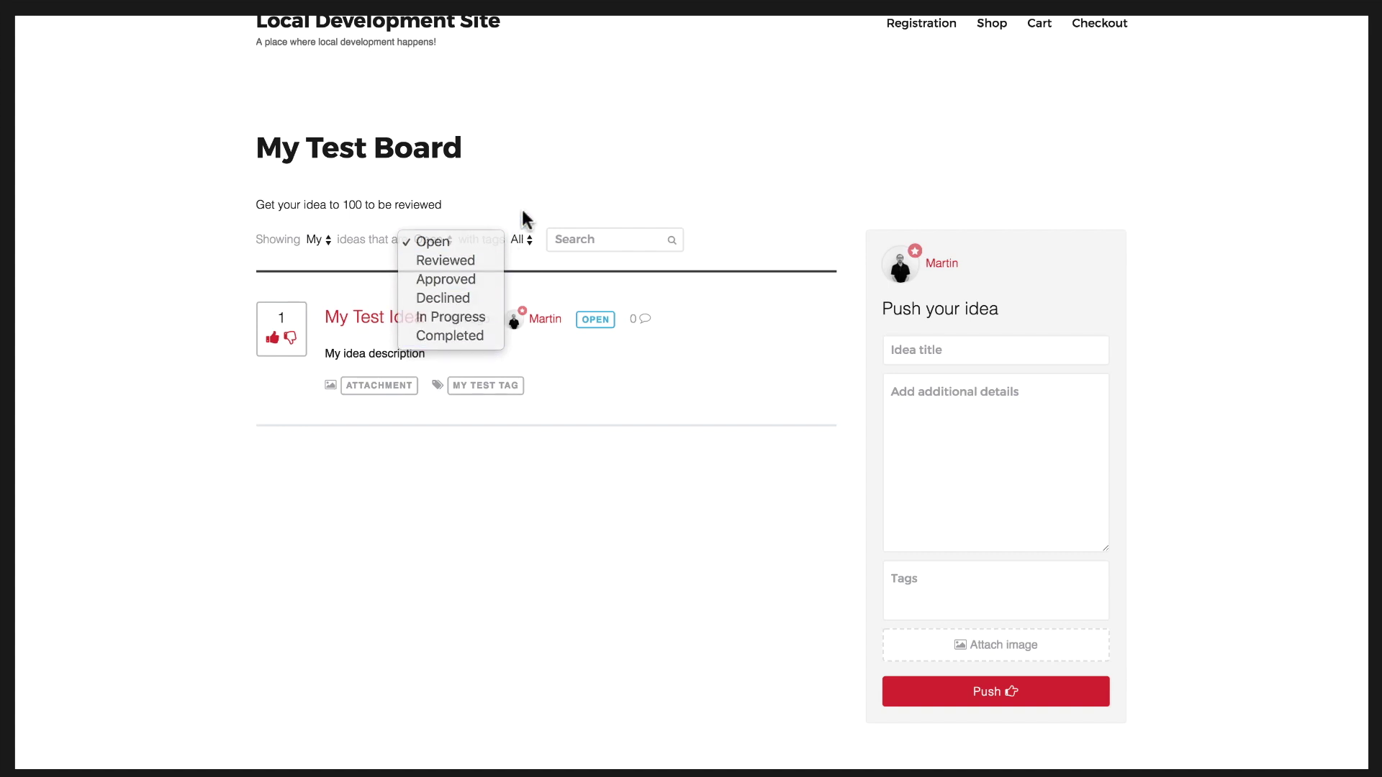
left_click(514, 242)
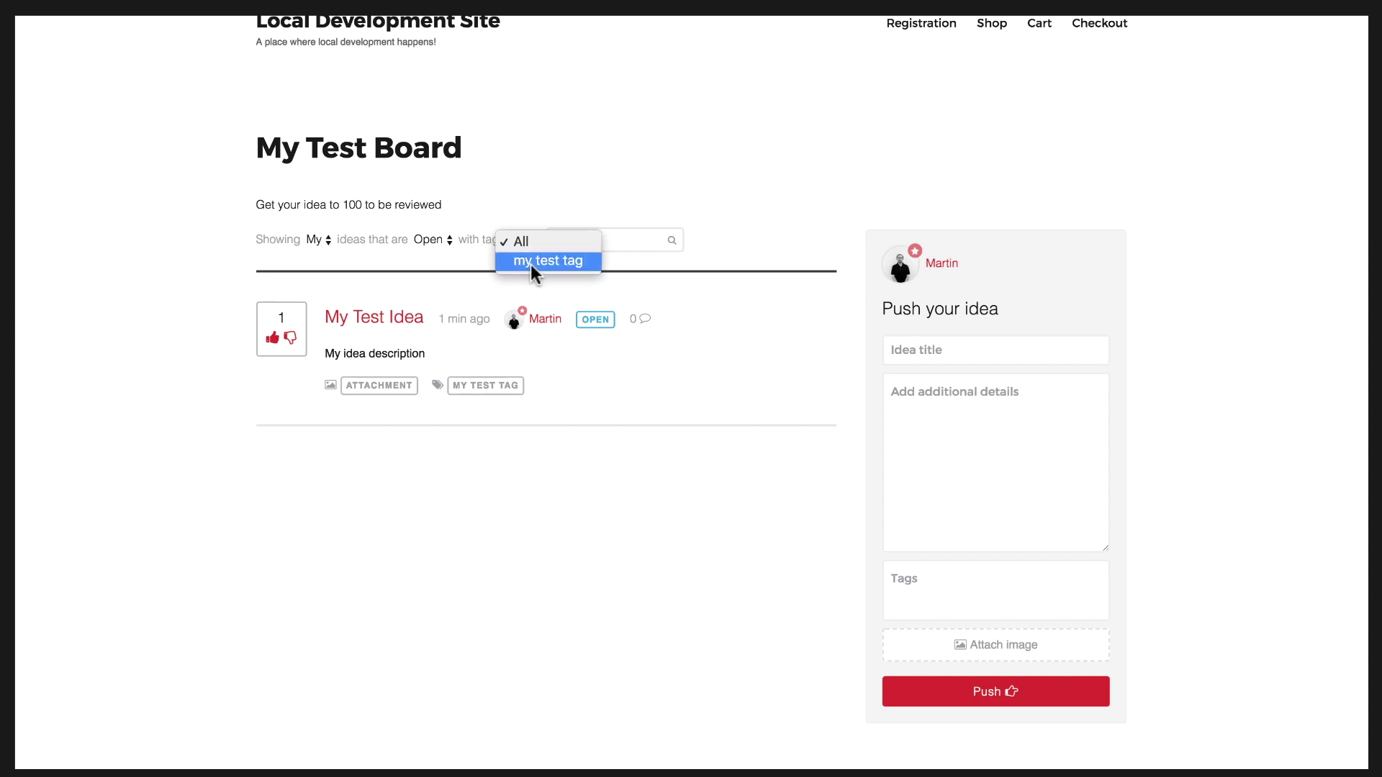
left_click(543, 204)
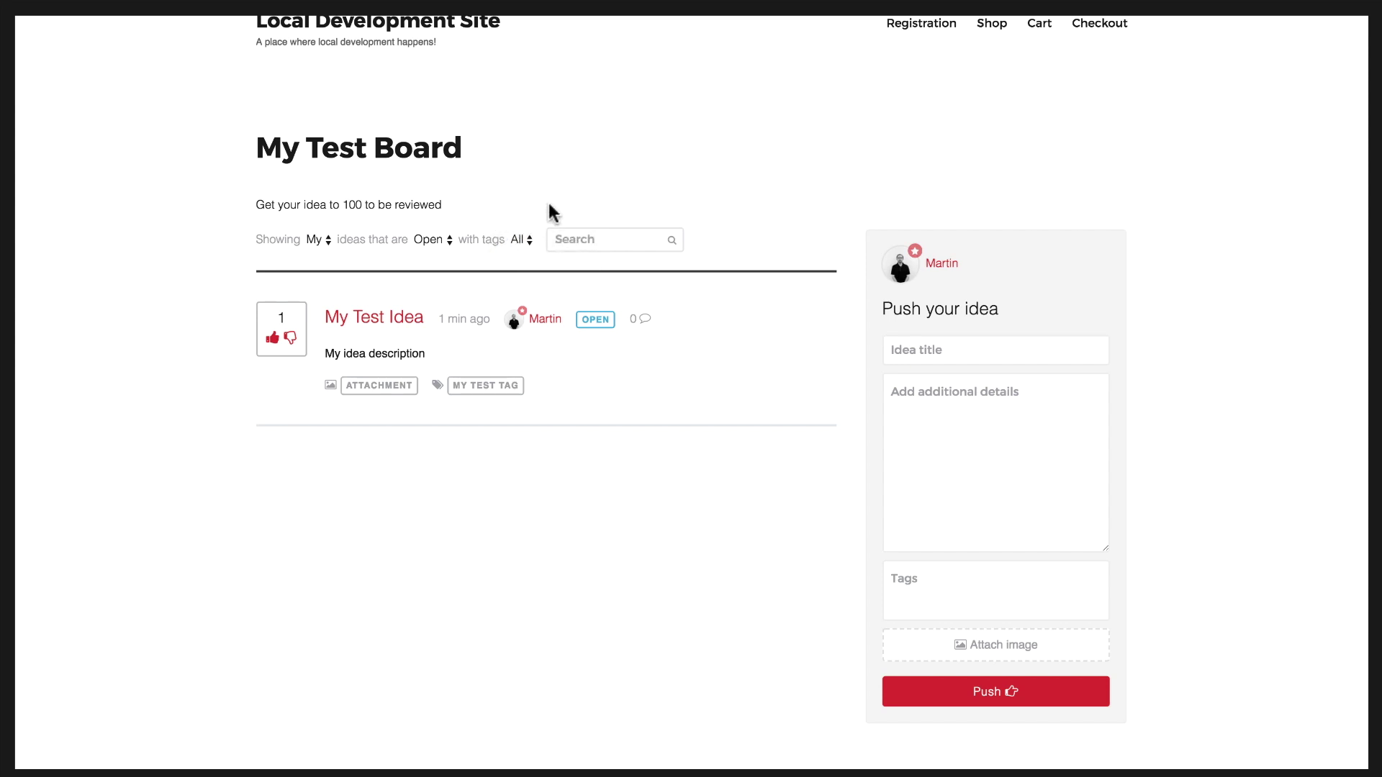
left_click(585, 241)
type("My Test ")
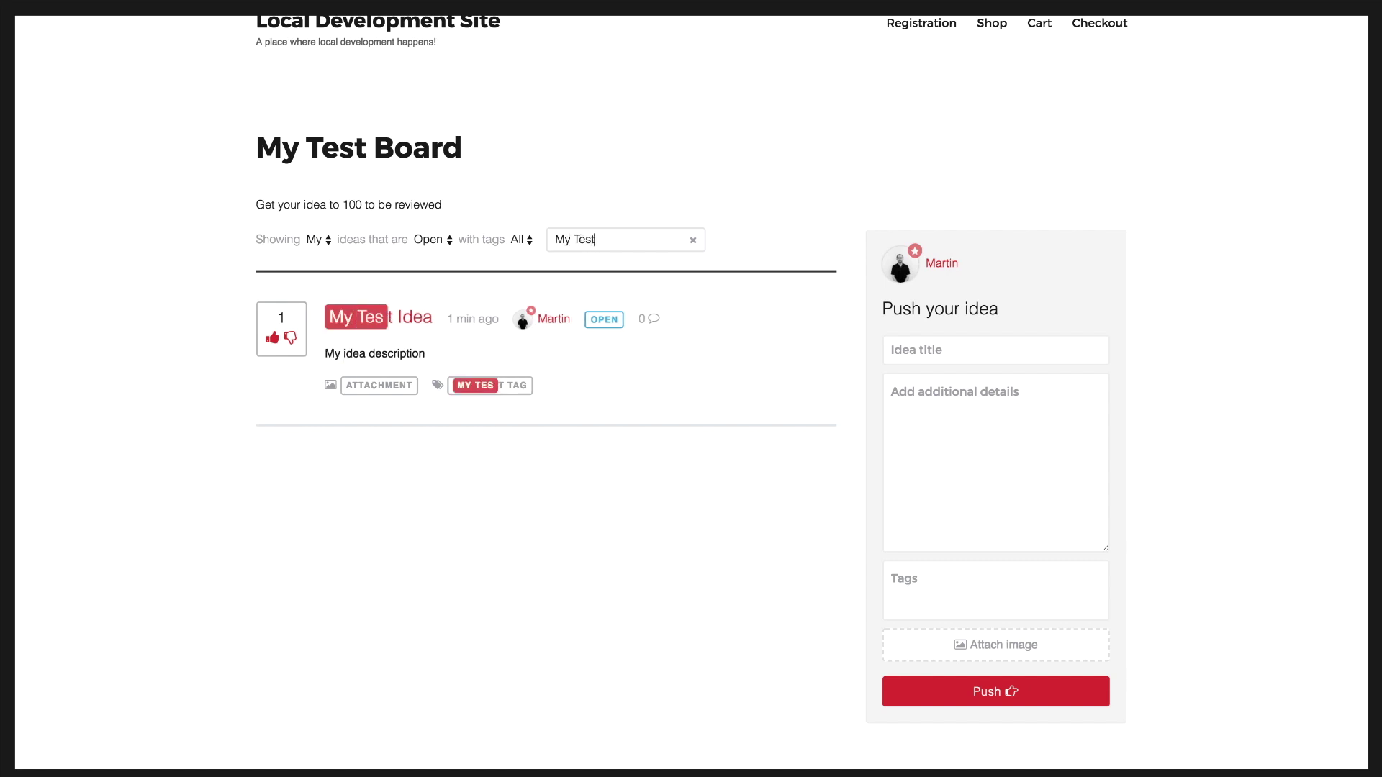
type("Id")
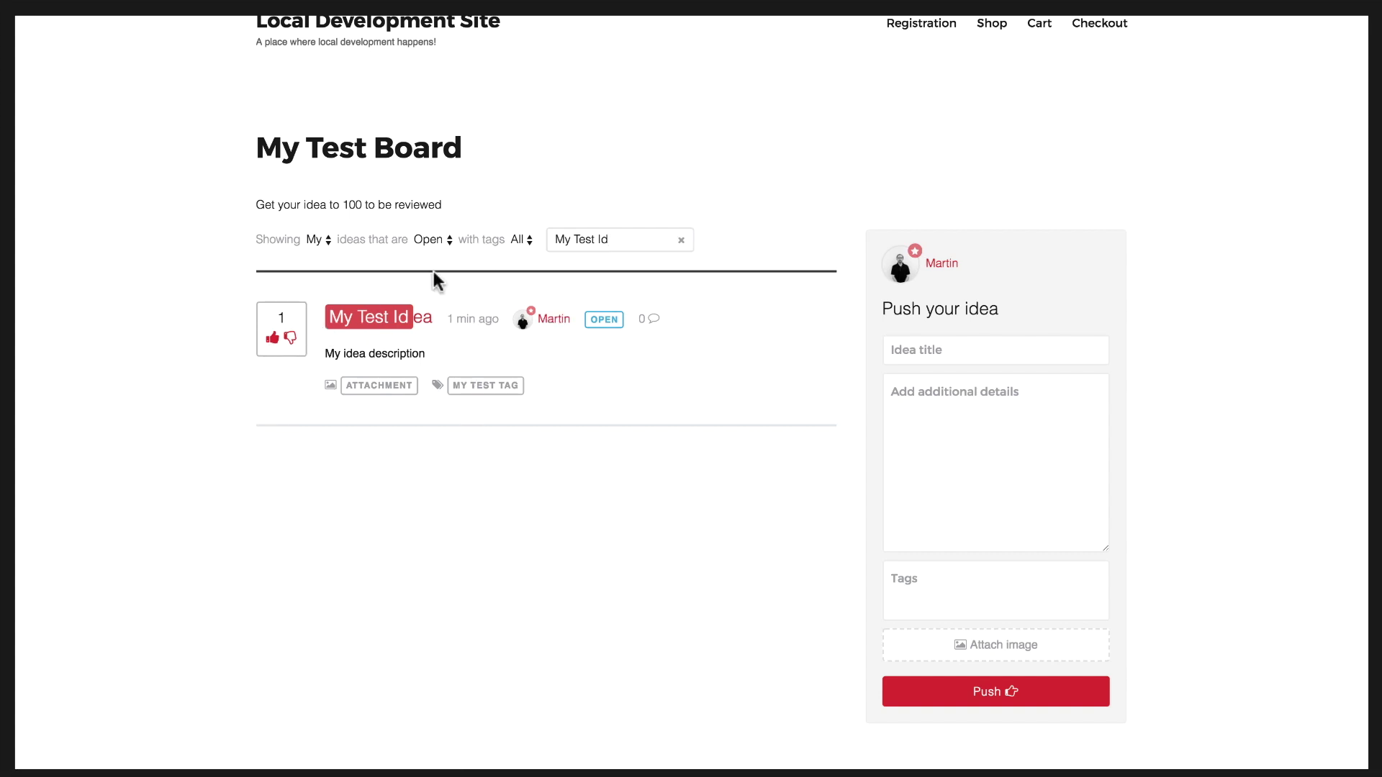
- Open the My Test Idea page and scroll down to its admin functions
left_click(362, 322)
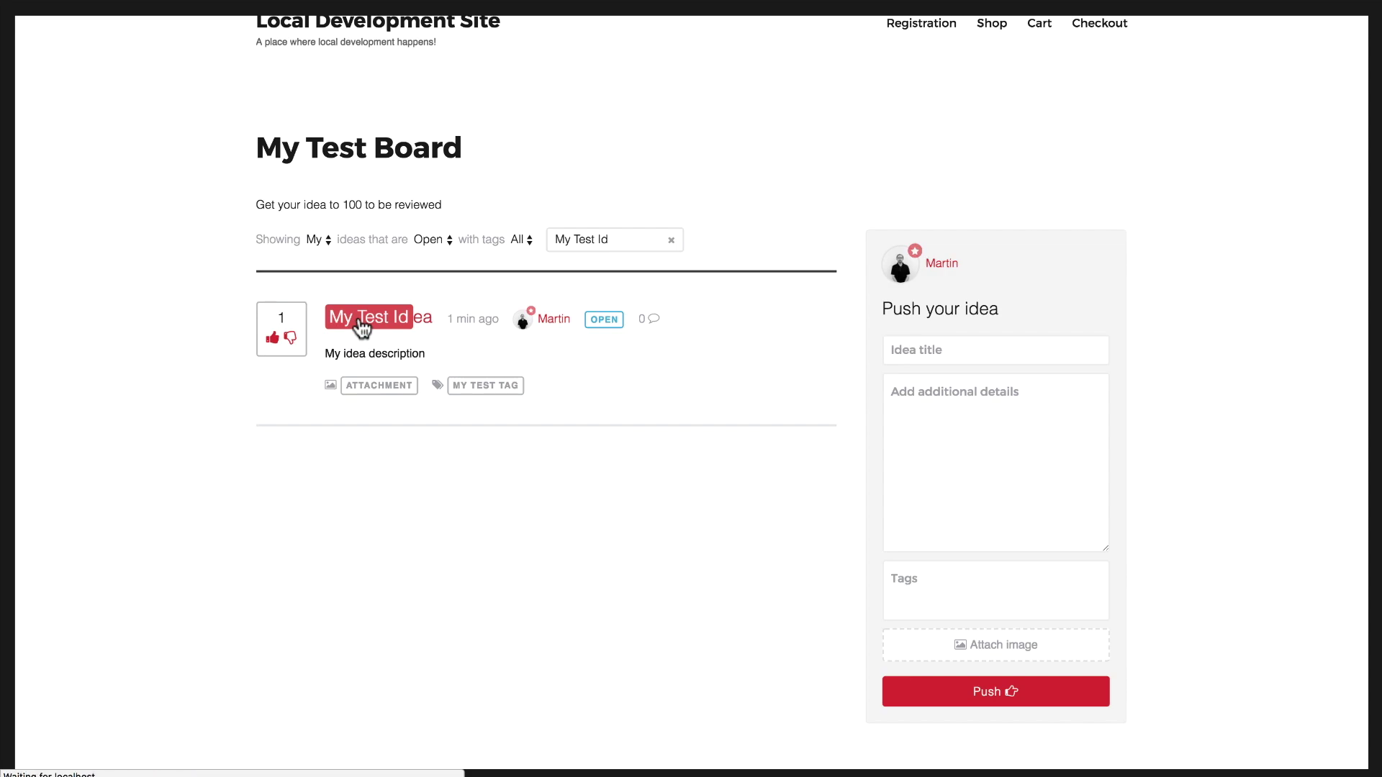
scroll(228, 320, "down", 7)
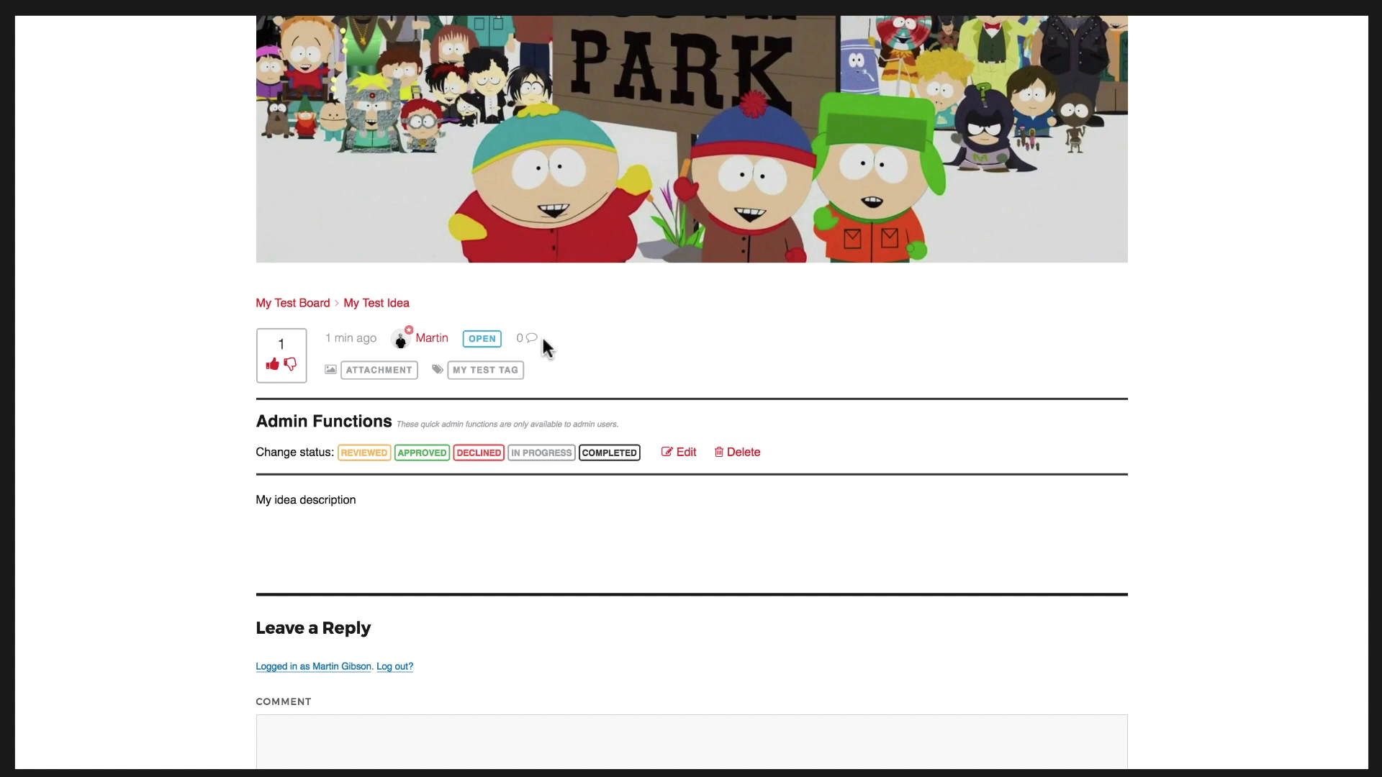
scroll(446, 392, "down", 3)
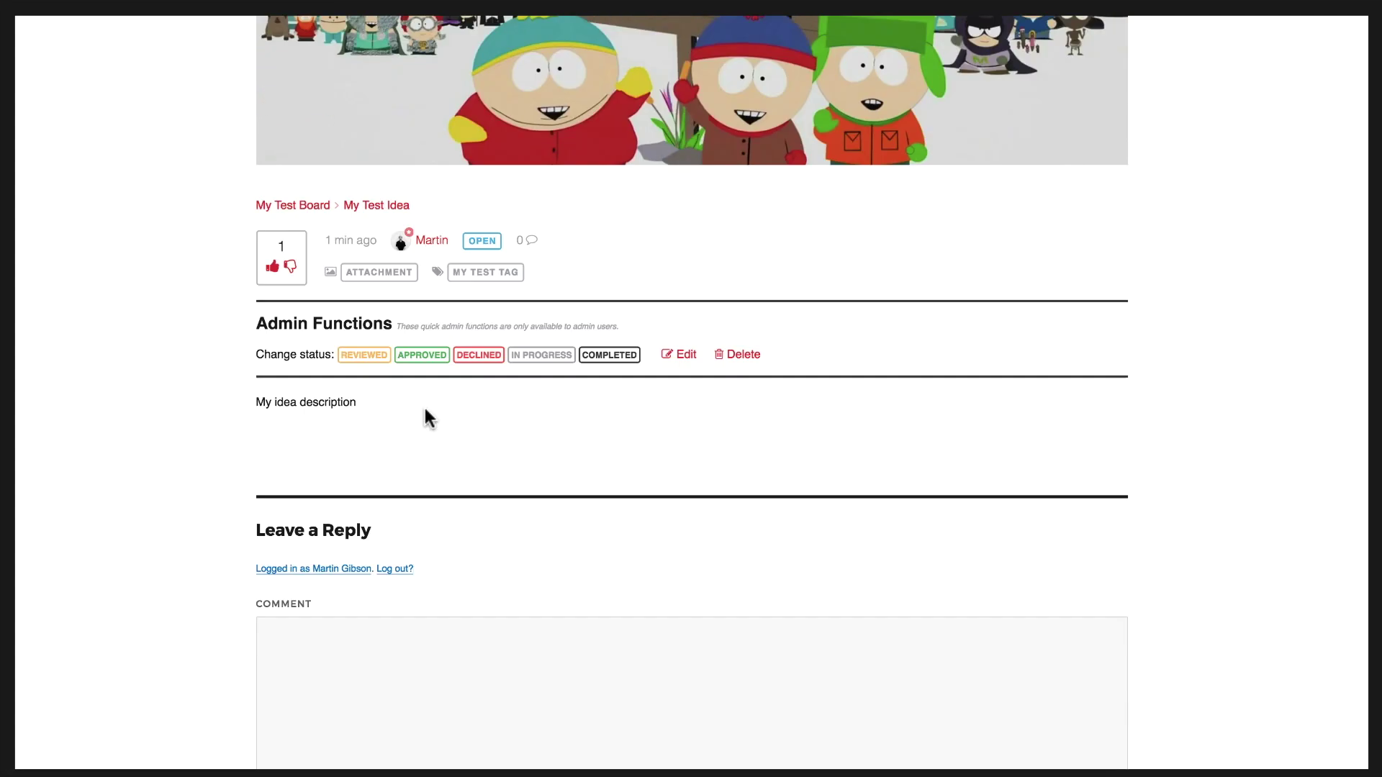
scroll(423, 404, "down", 1)
left_click_drag(247, 383, 364, 370)
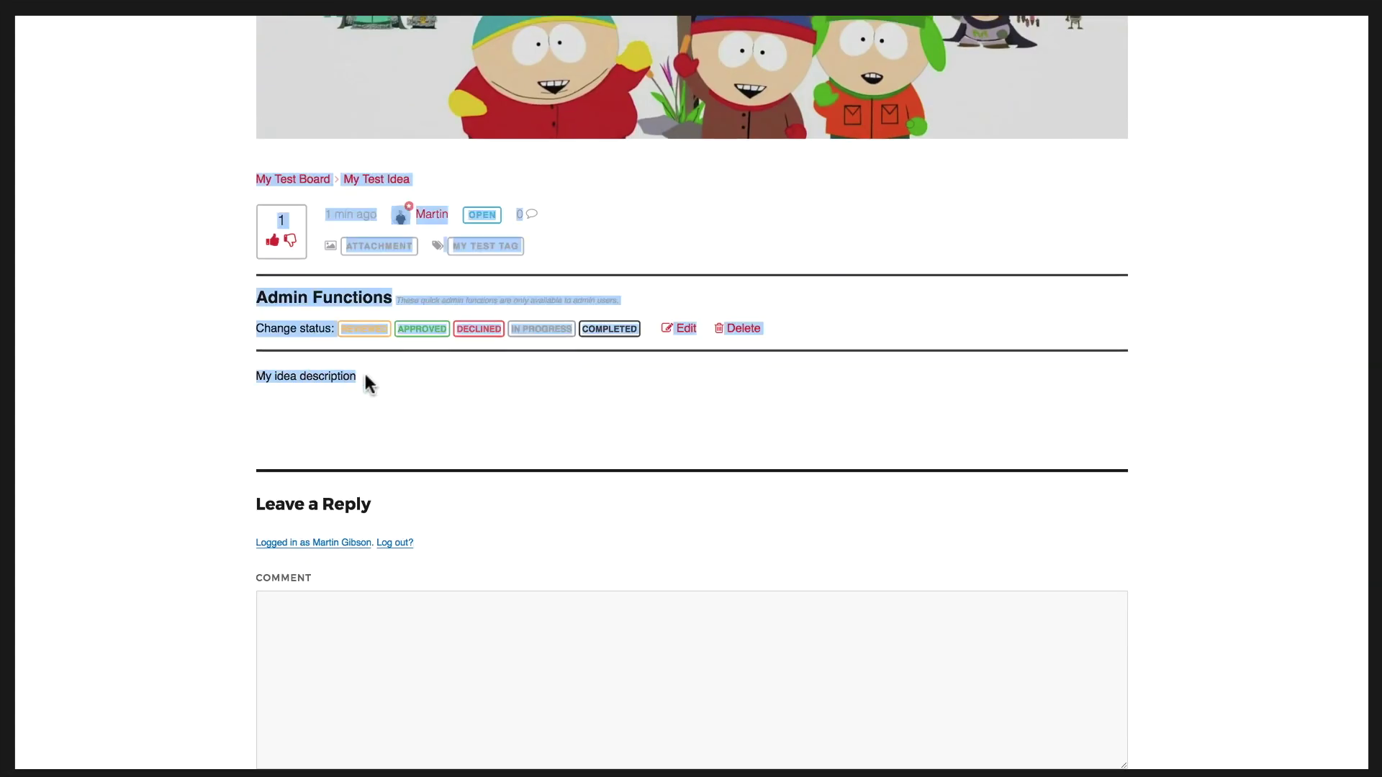
left_click(365, 382)
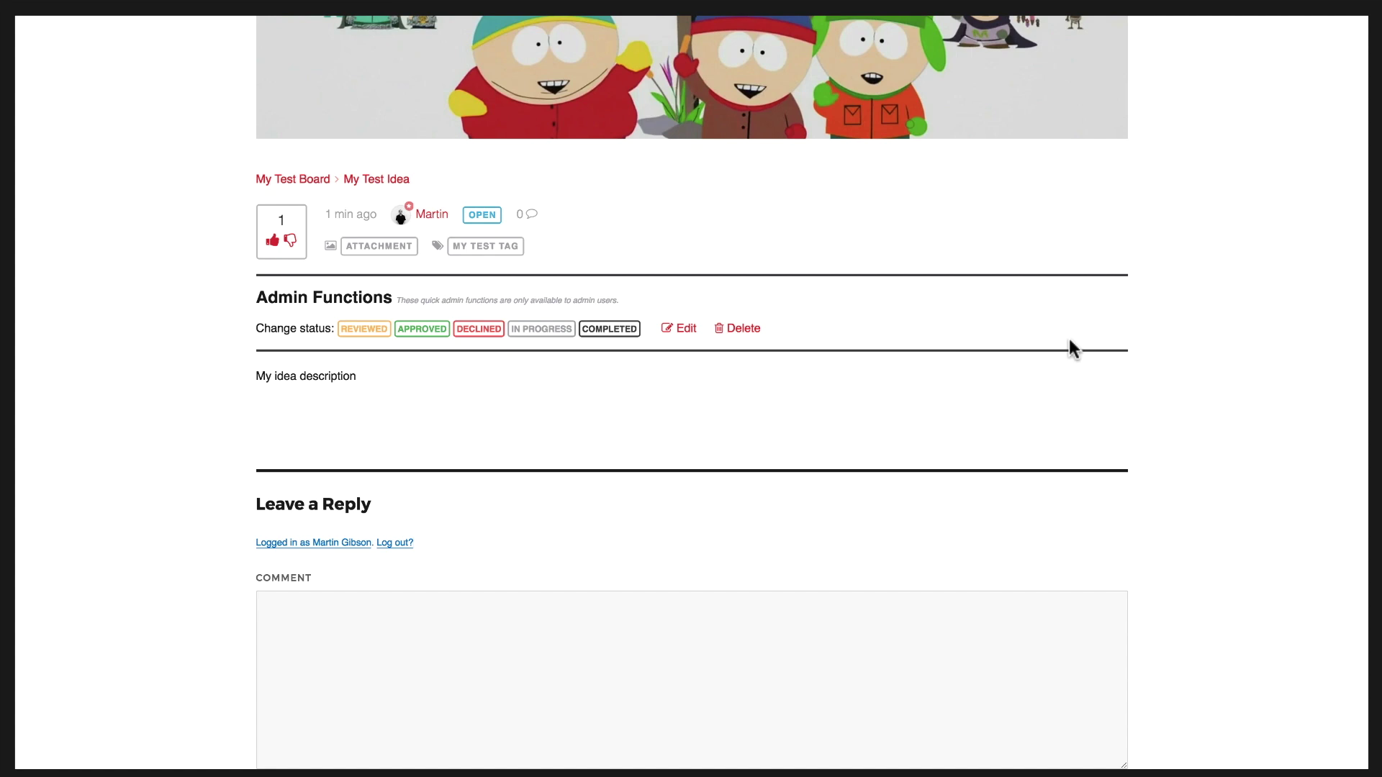
- Change My Test Idea's status to Reviewed, then Approved, then Declined
left_click(365, 330)
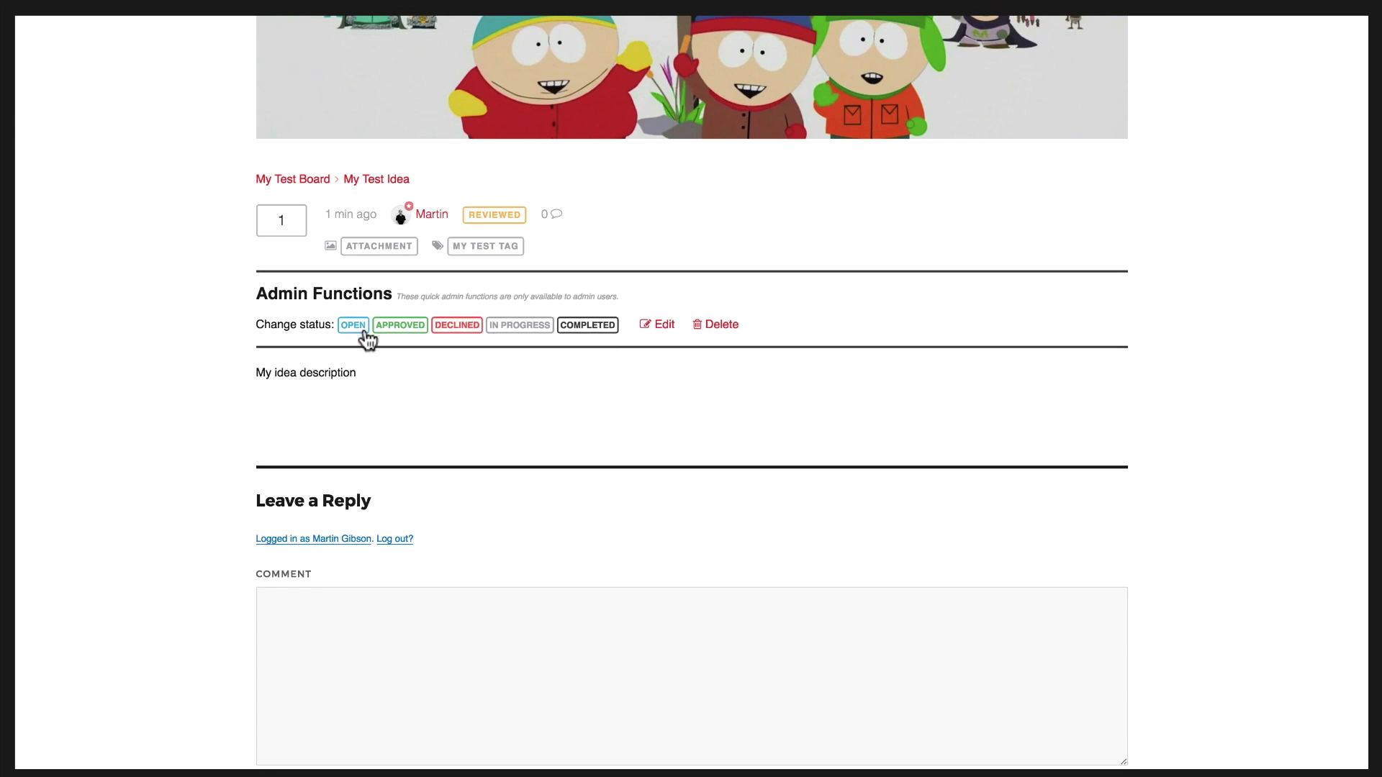
left_click(403, 330)
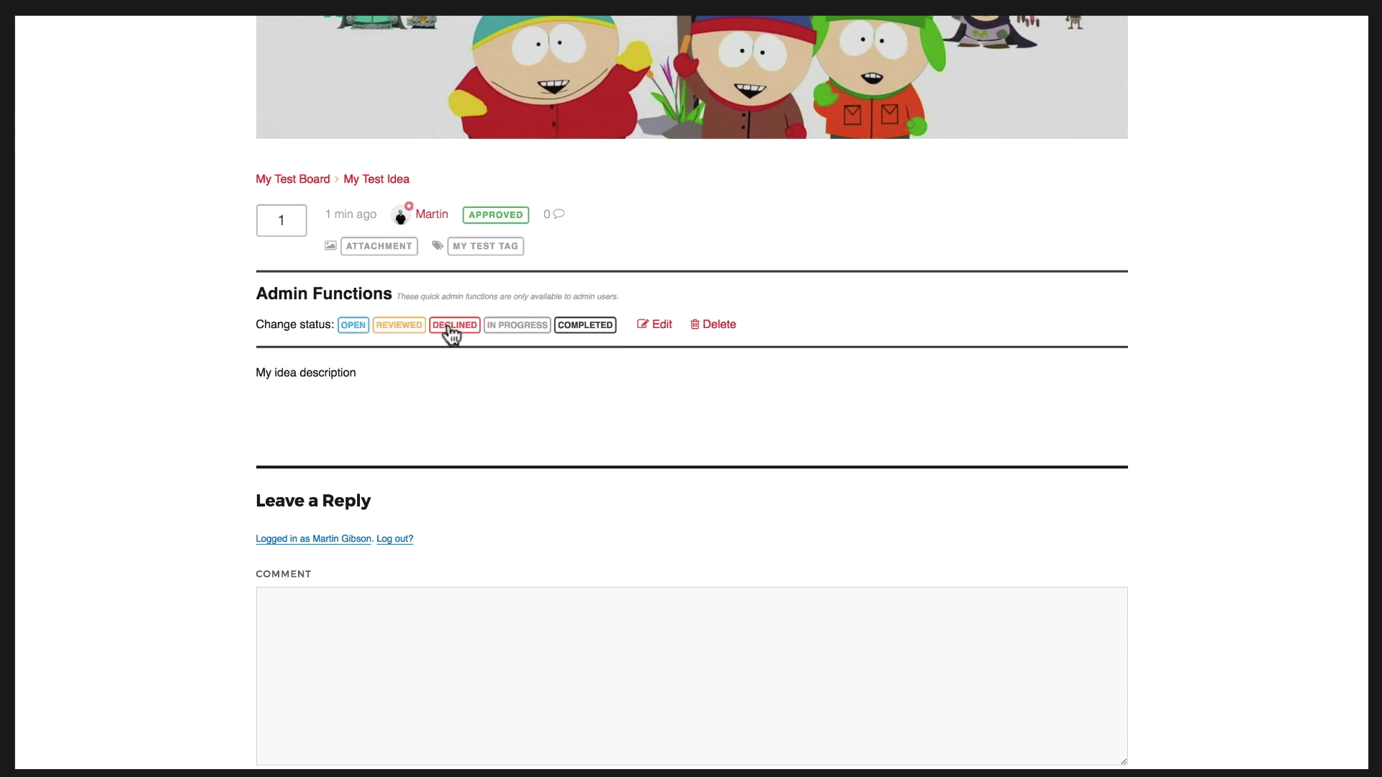
left_click(452, 329)
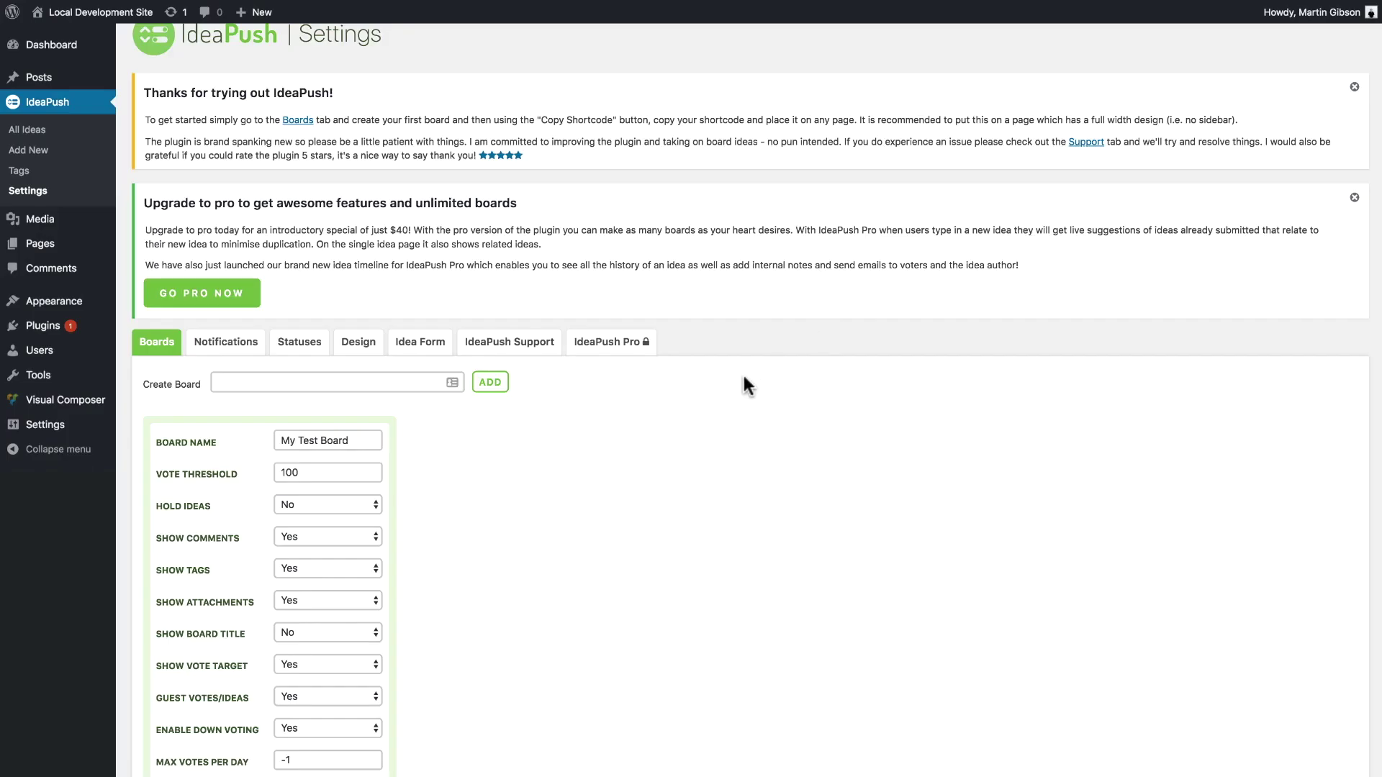
- Scroll through the Boards settings, then switch to the Notifications settings
scroll(741, 373, "down", 5)
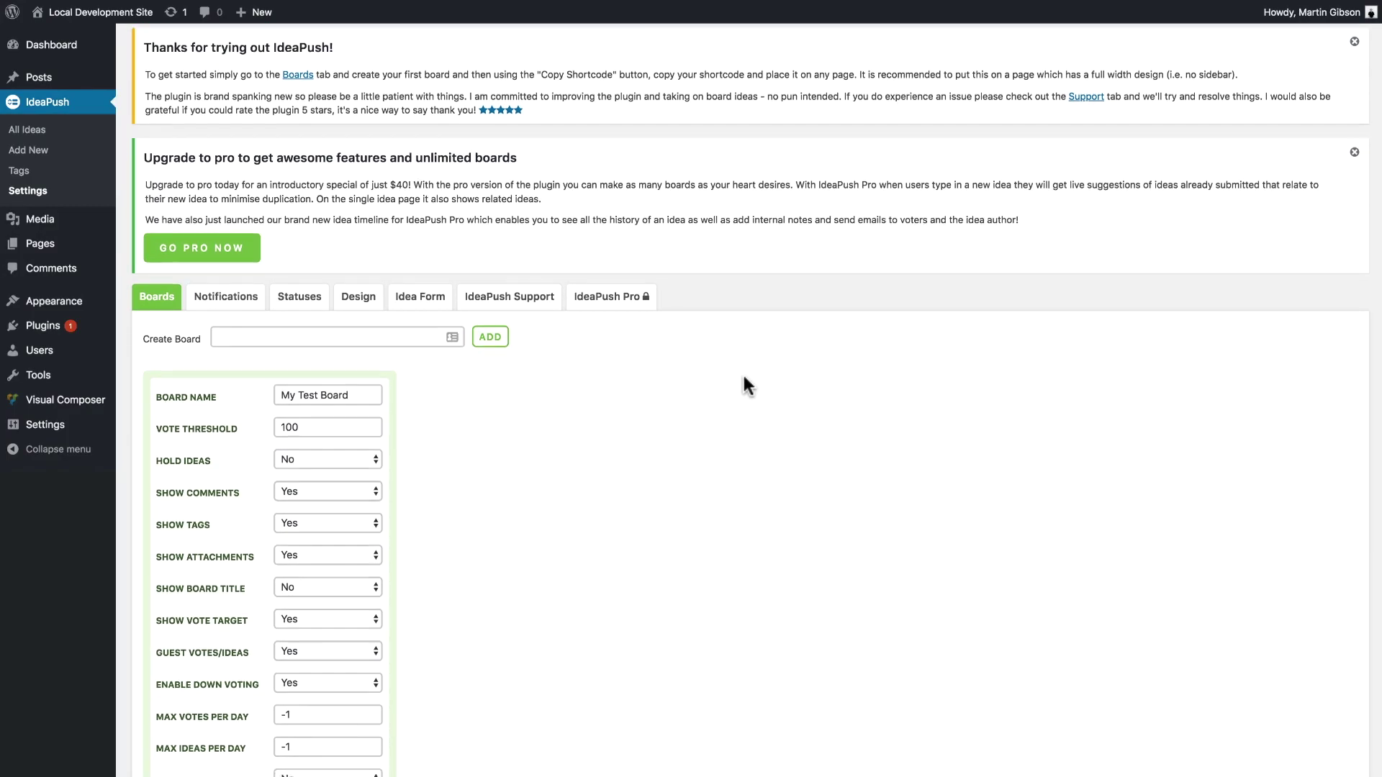
scroll(580, 404, "down", 1)
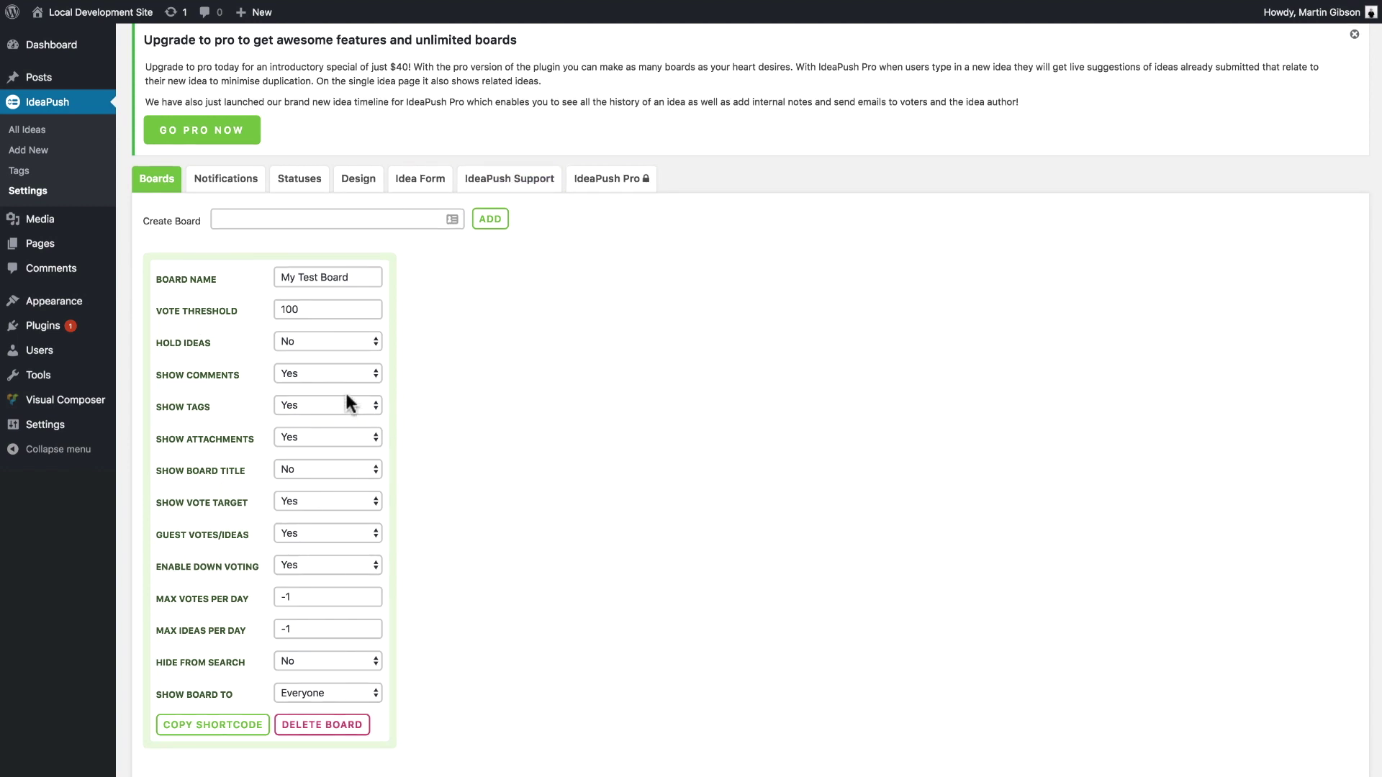
scroll(314, 379, "down", 15)
scroll(379, 454, "up", 16)
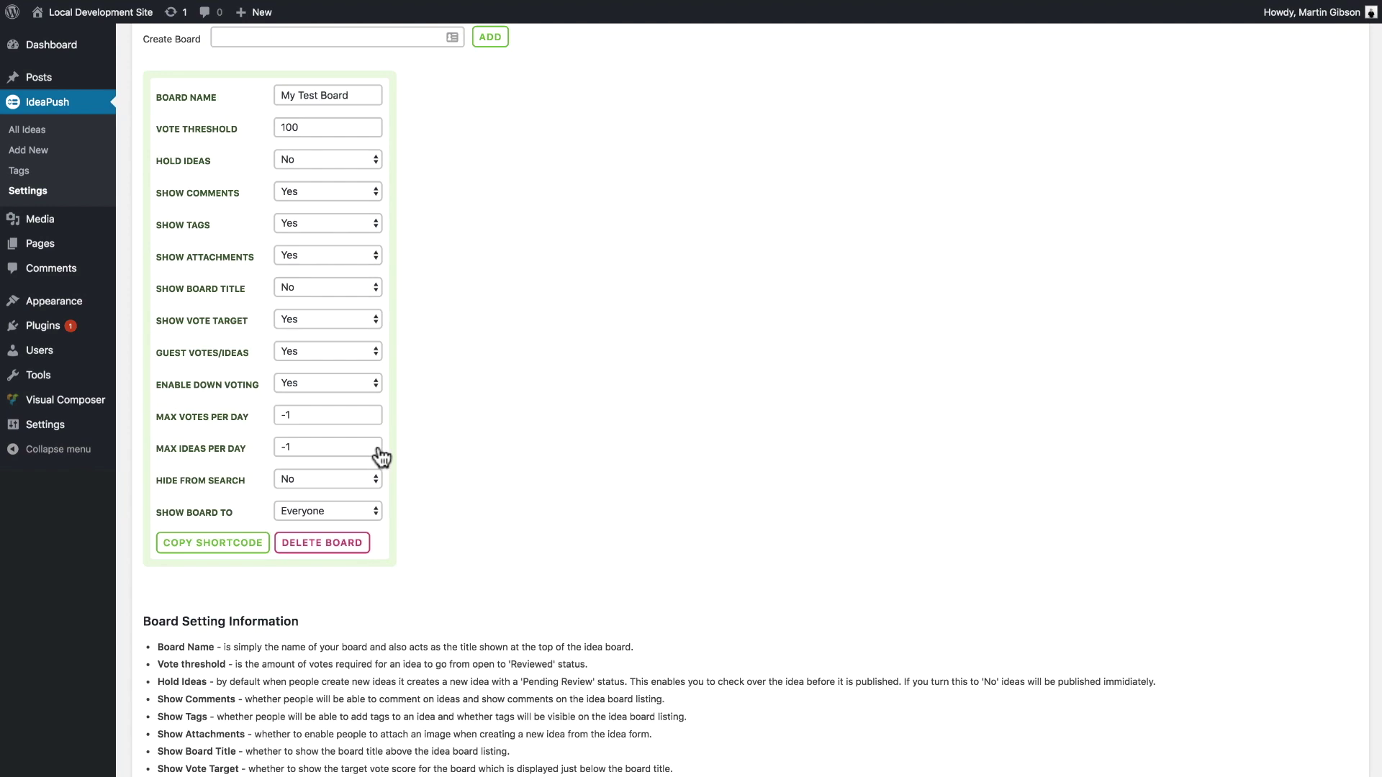
left_click(200, 121)
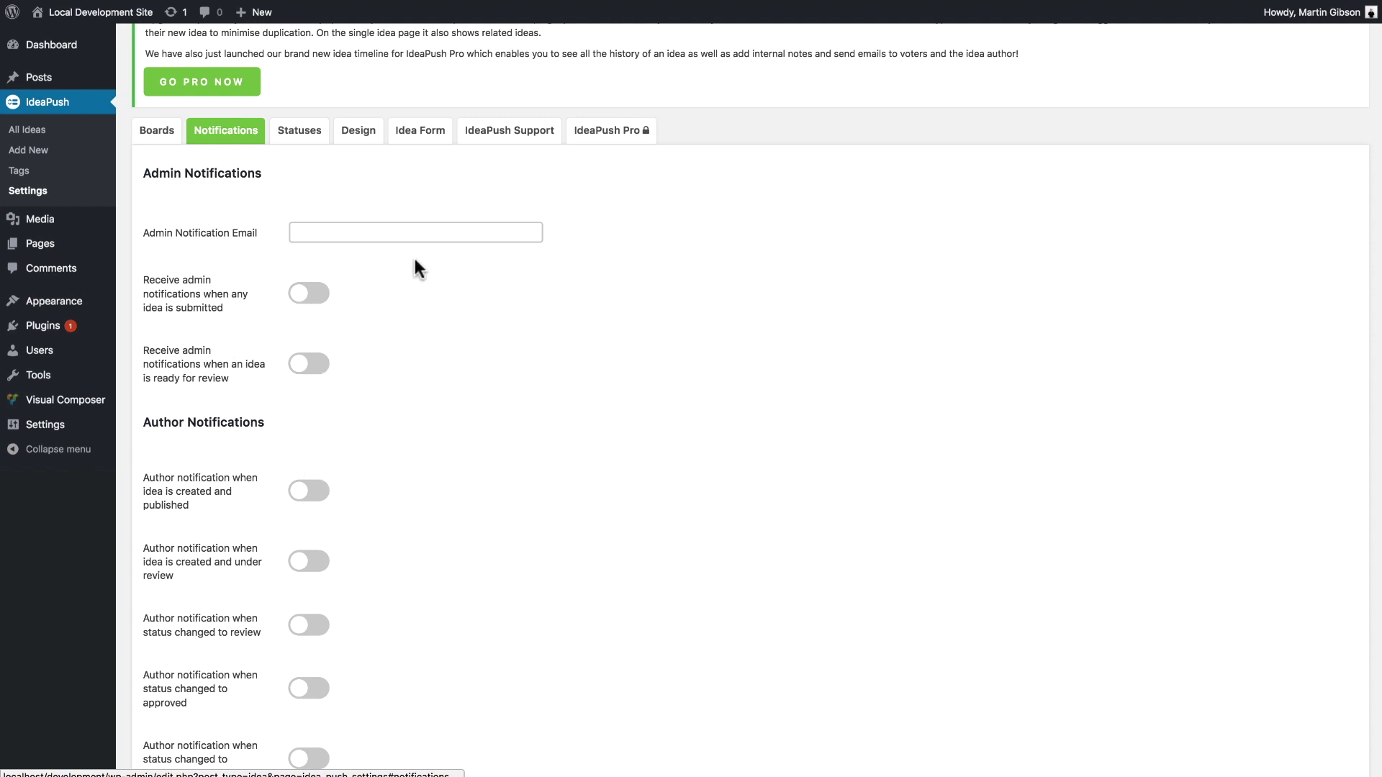
- Turn on admin notification emails for every submitted idea
left_click(365, 245)
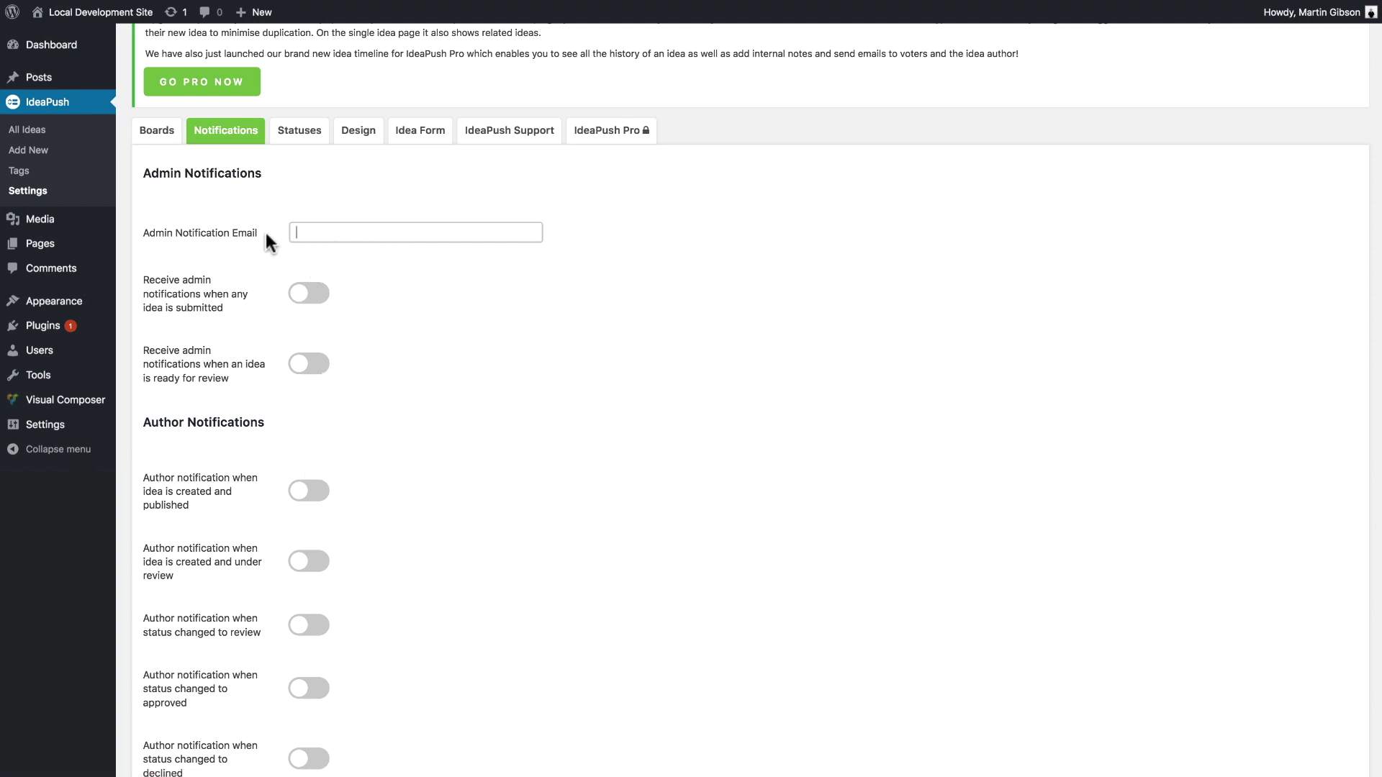
left_click(312, 293)
scroll(312, 295, "down", 1)
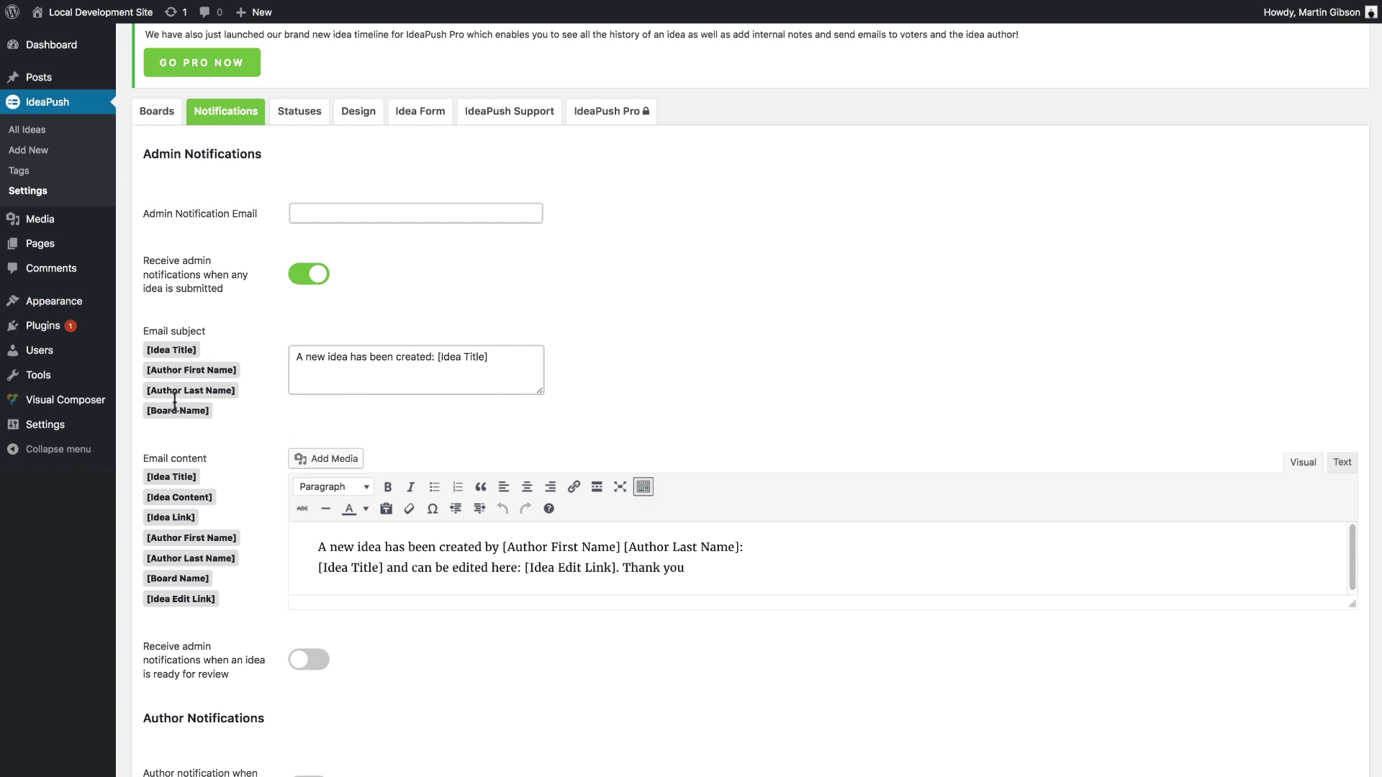
- Add [Idea Title], [Author First Name], [Author Last Name] and [Board Name] to the email subject
left_click(165, 349)
left_click(168, 369)
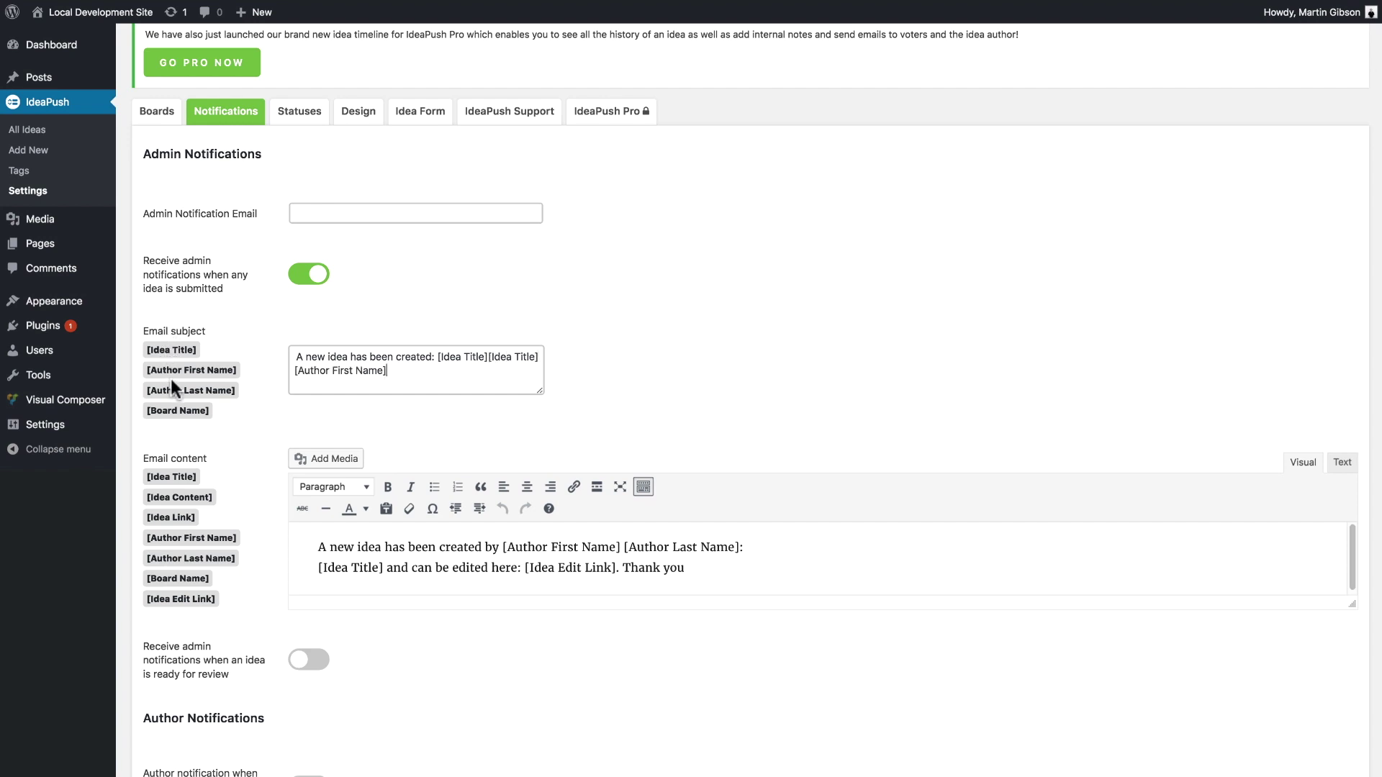
left_click(172, 385)
left_click(174, 409)
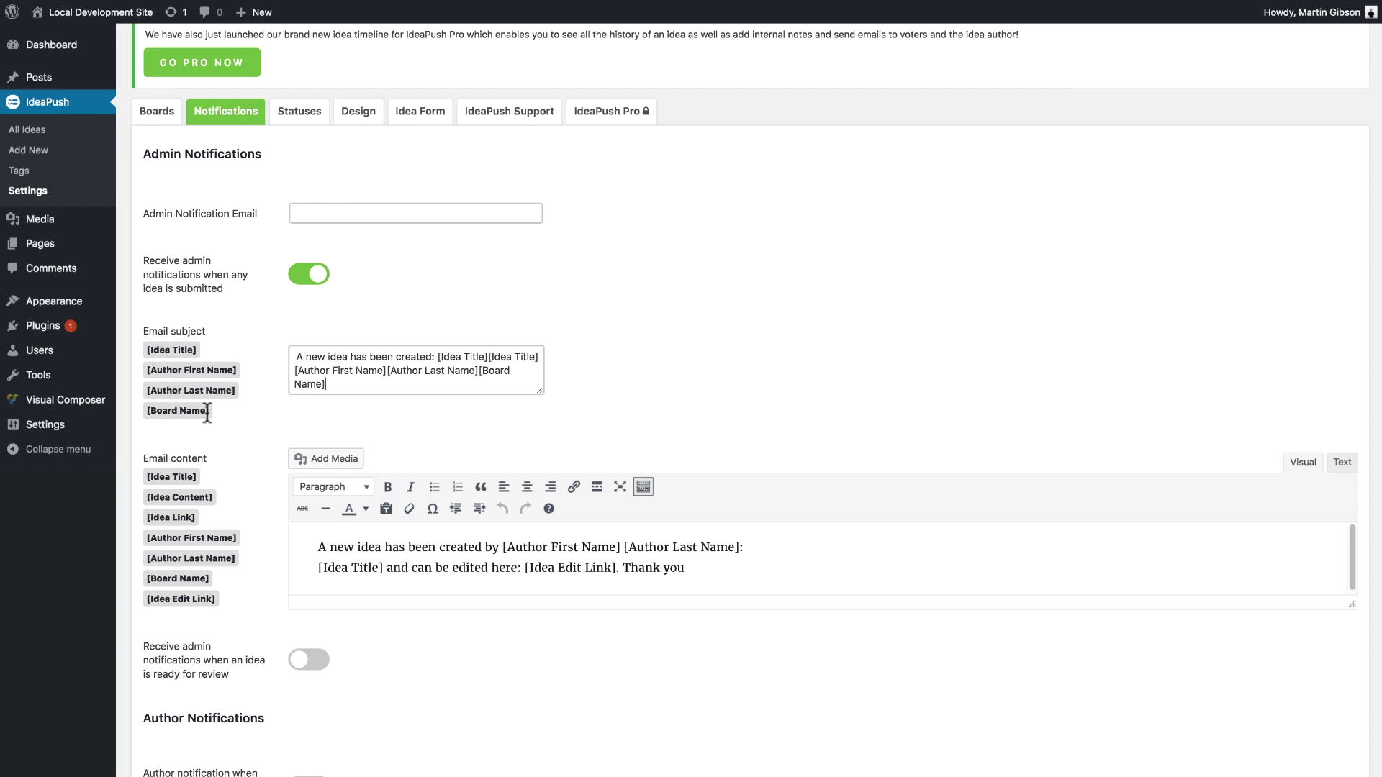
- Add [Author Last Name], [Author First Name] and [Idea Link] to the email body, checking its HTML view
left_click(185, 558)
left_click(185, 538)
left_click(171, 517)
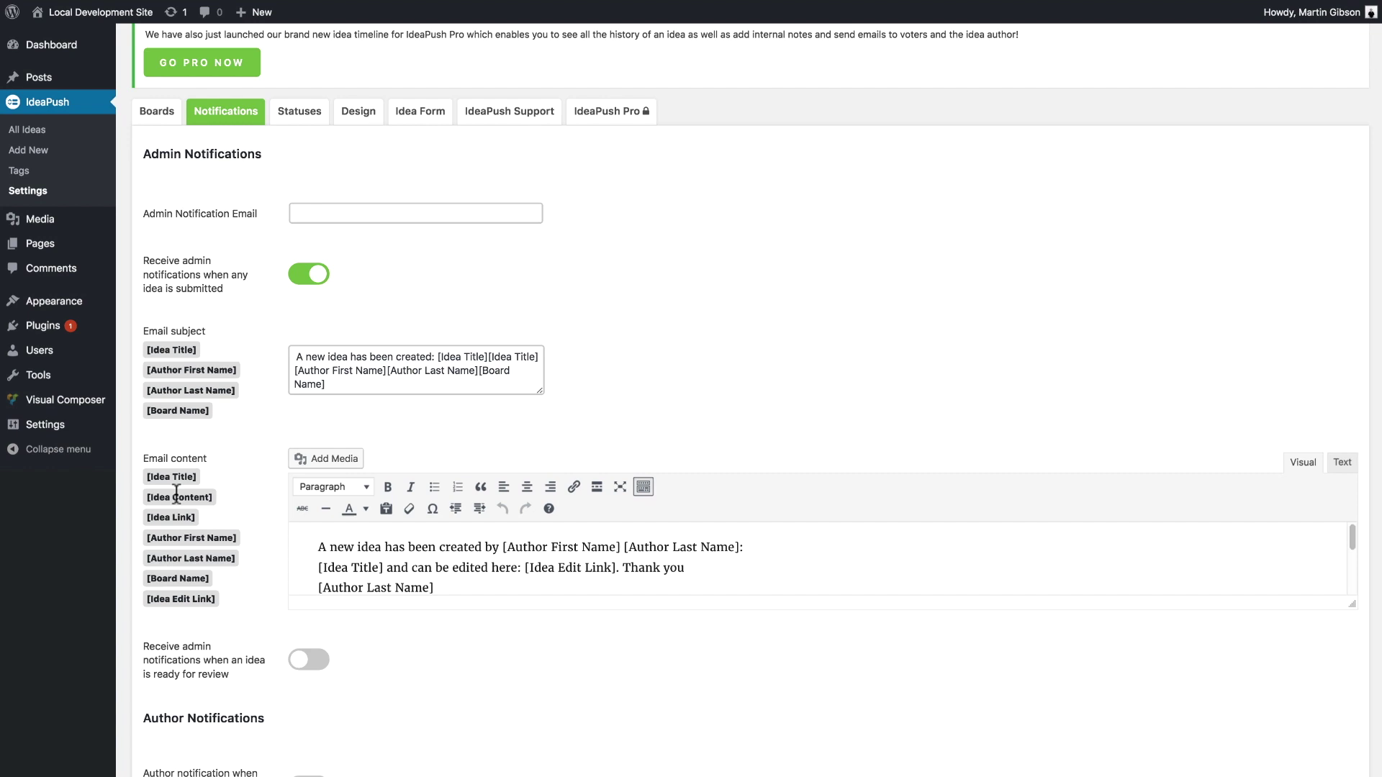
scroll(439, 536, "down", 2)
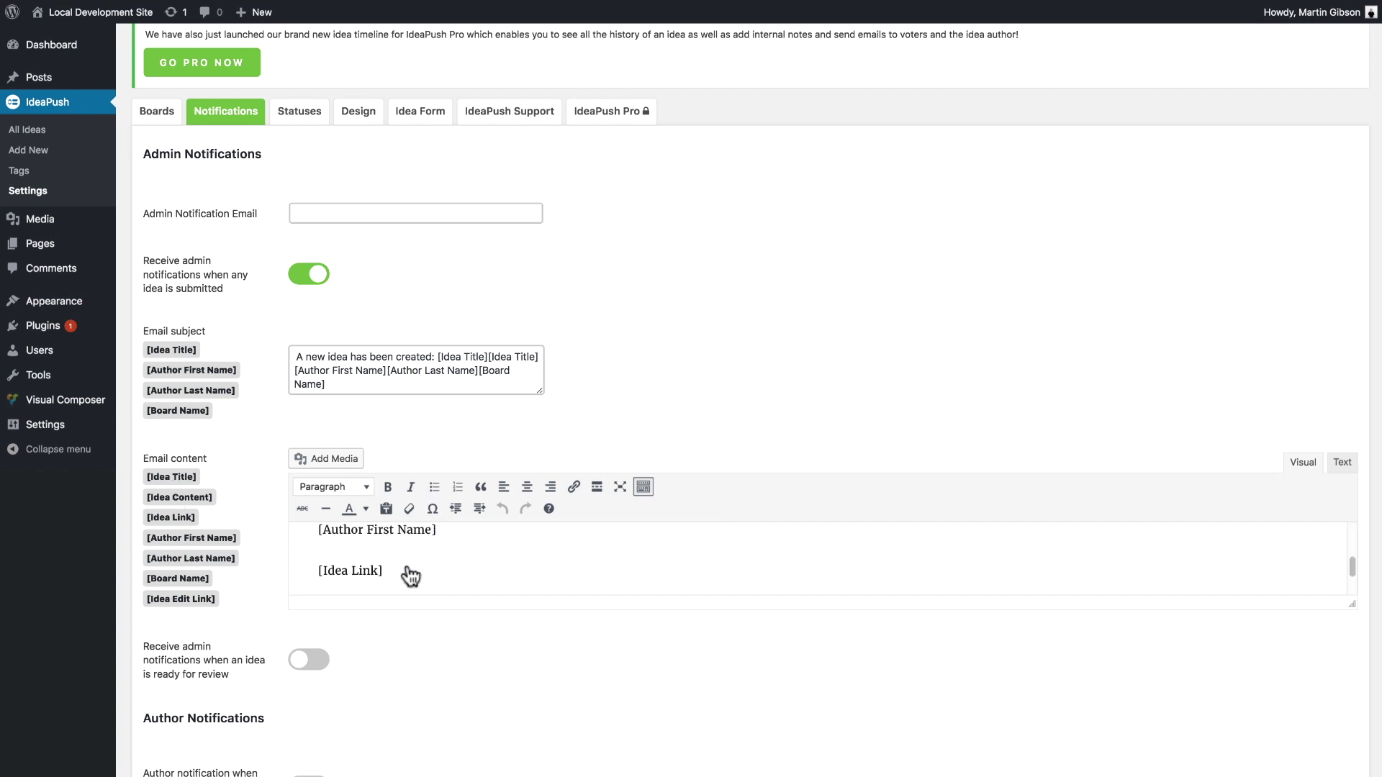
scroll(407, 573, "up", 2)
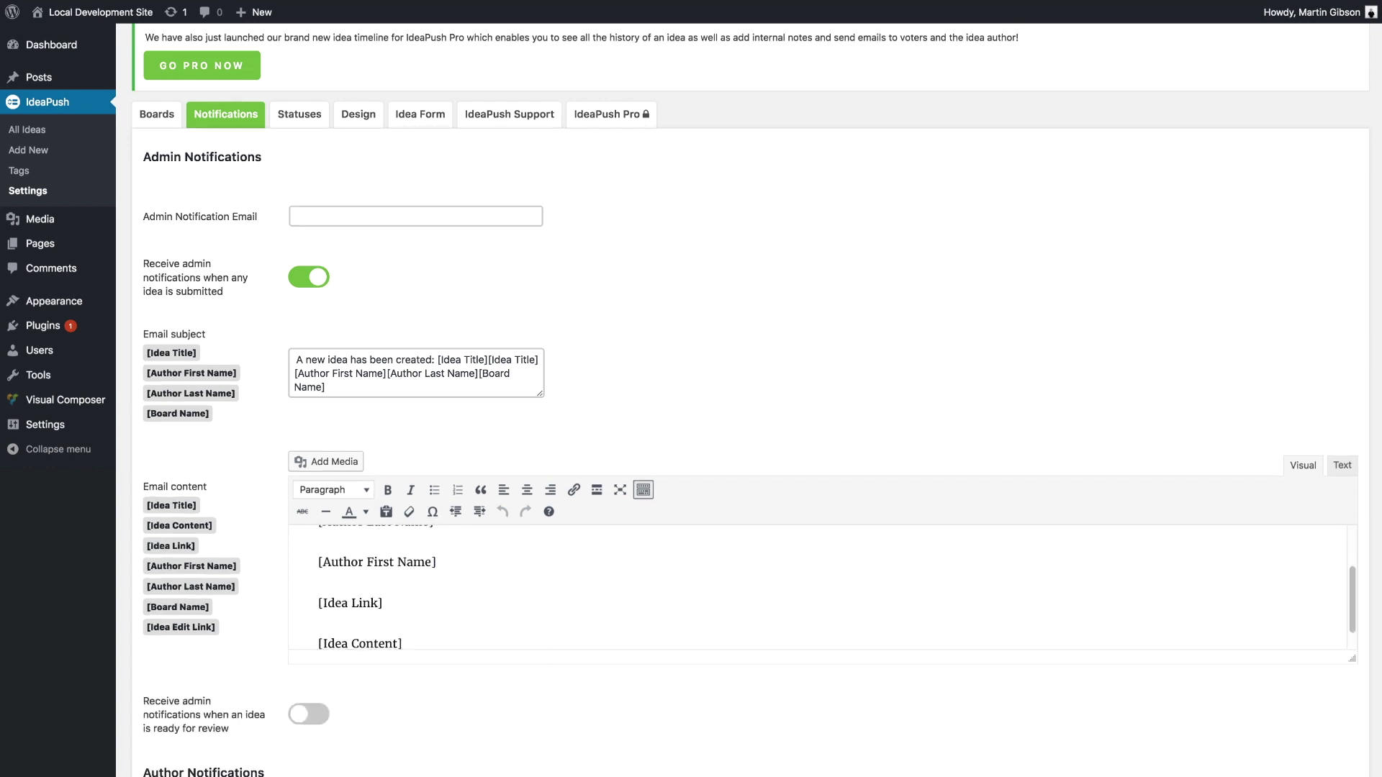
scroll(1093, 632, "down", 2)
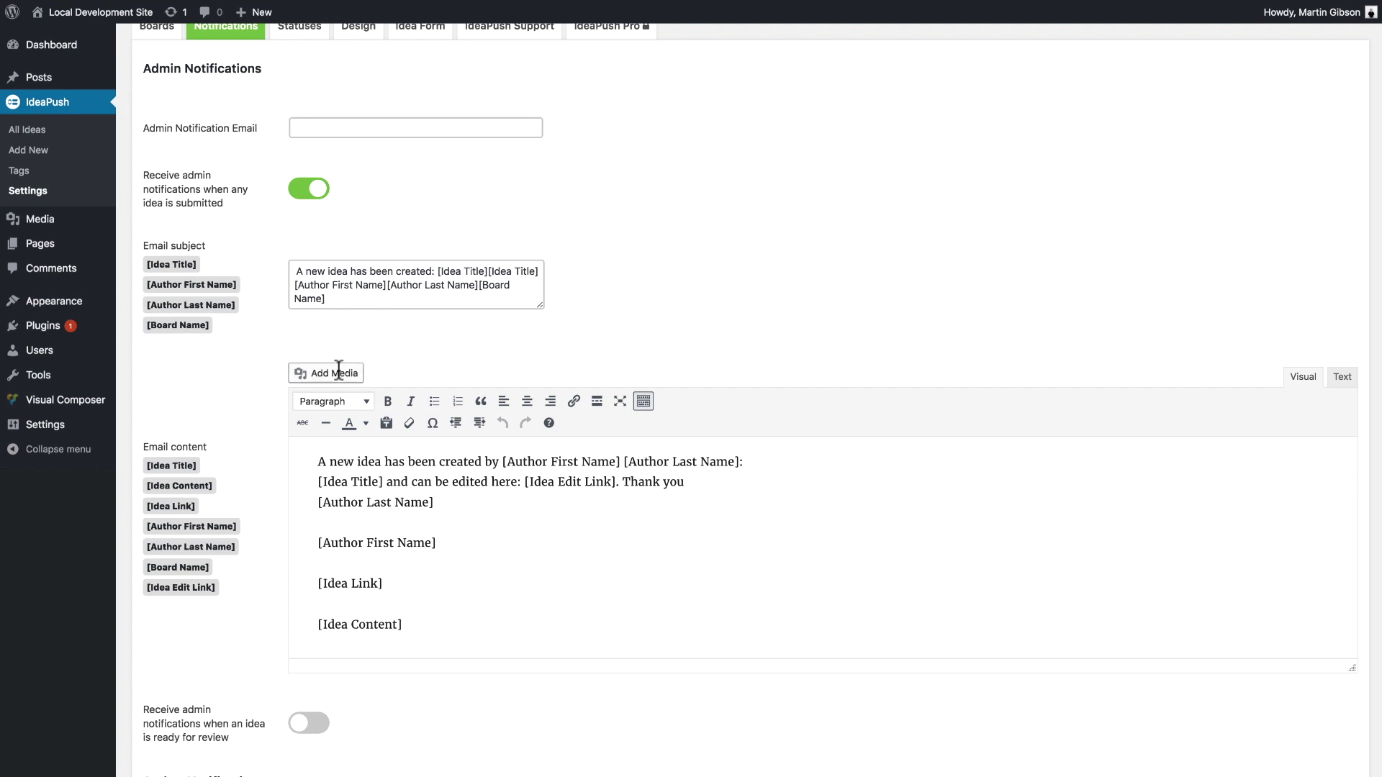
left_click(1352, 372)
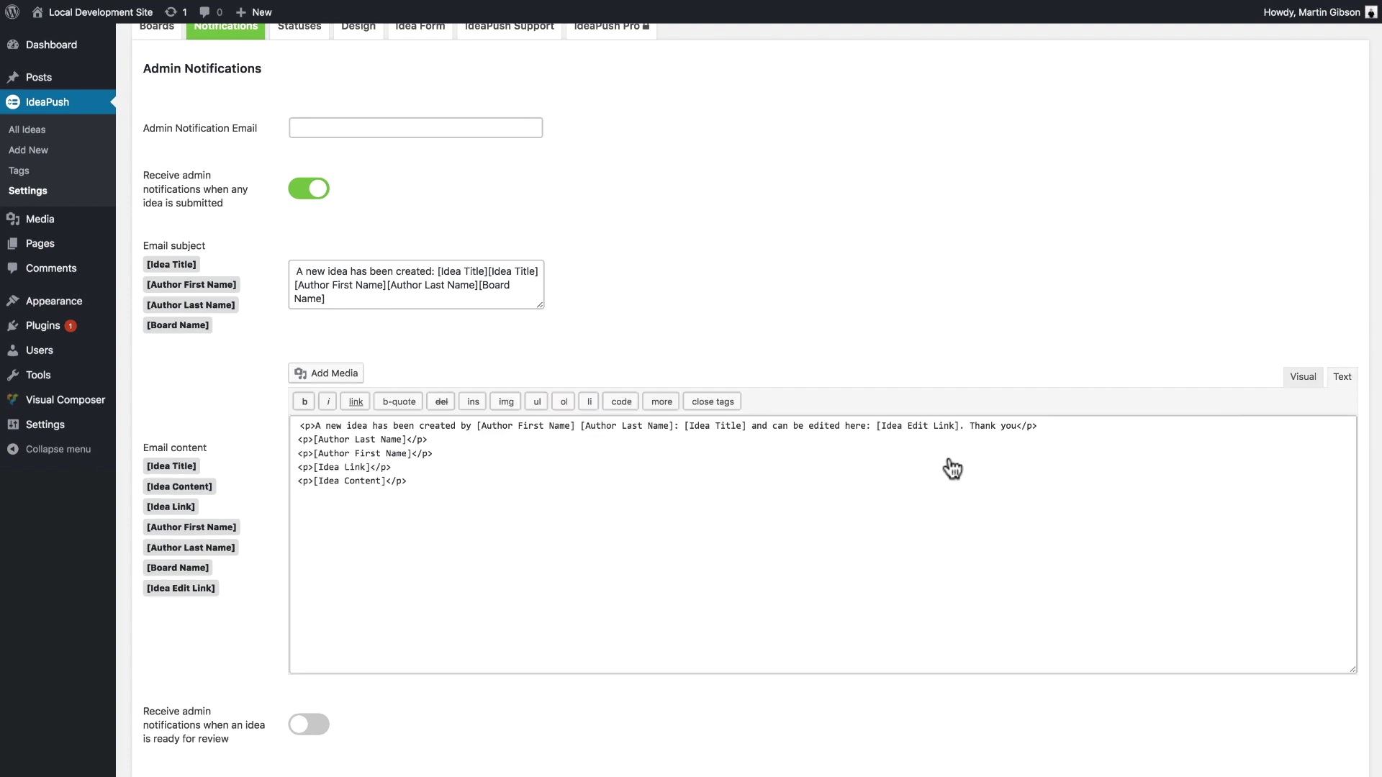
left_click(1313, 382)
- Turn admin submitted-idea emails back off and leave the published-idea author notification off
scroll(270, 178, "down", 1)
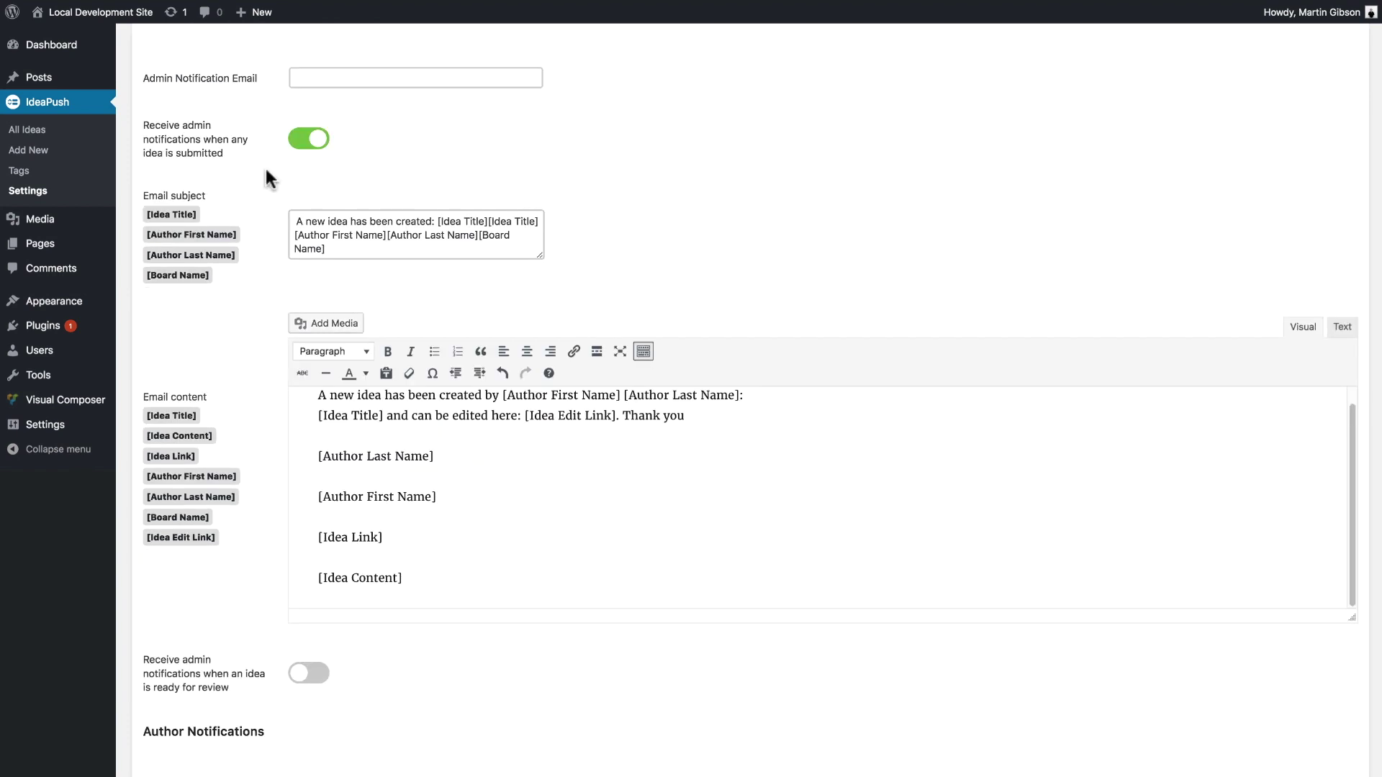
left_click(306, 139)
scroll(295, 333, "down", 1)
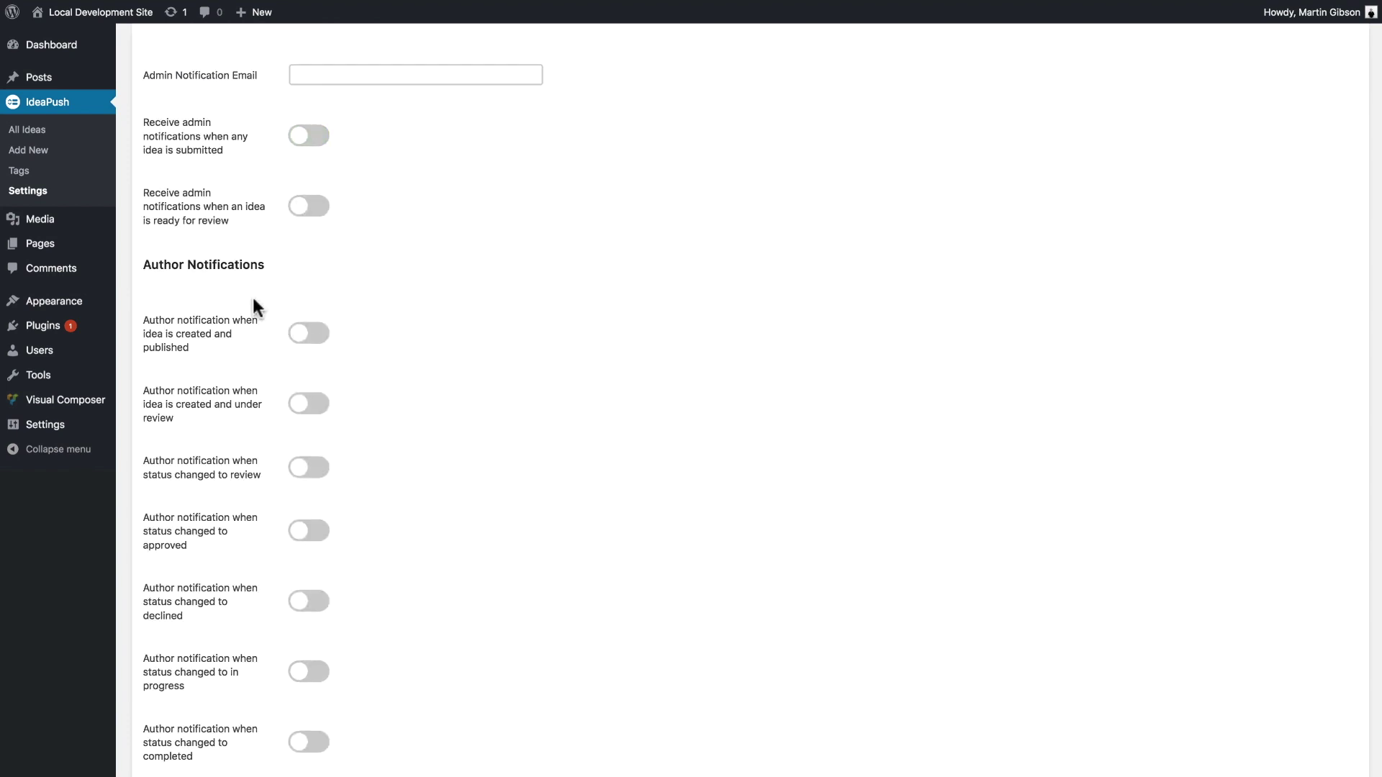
scroll(280, 331, "down", 1)
left_click(309, 310)
left_click(311, 310)
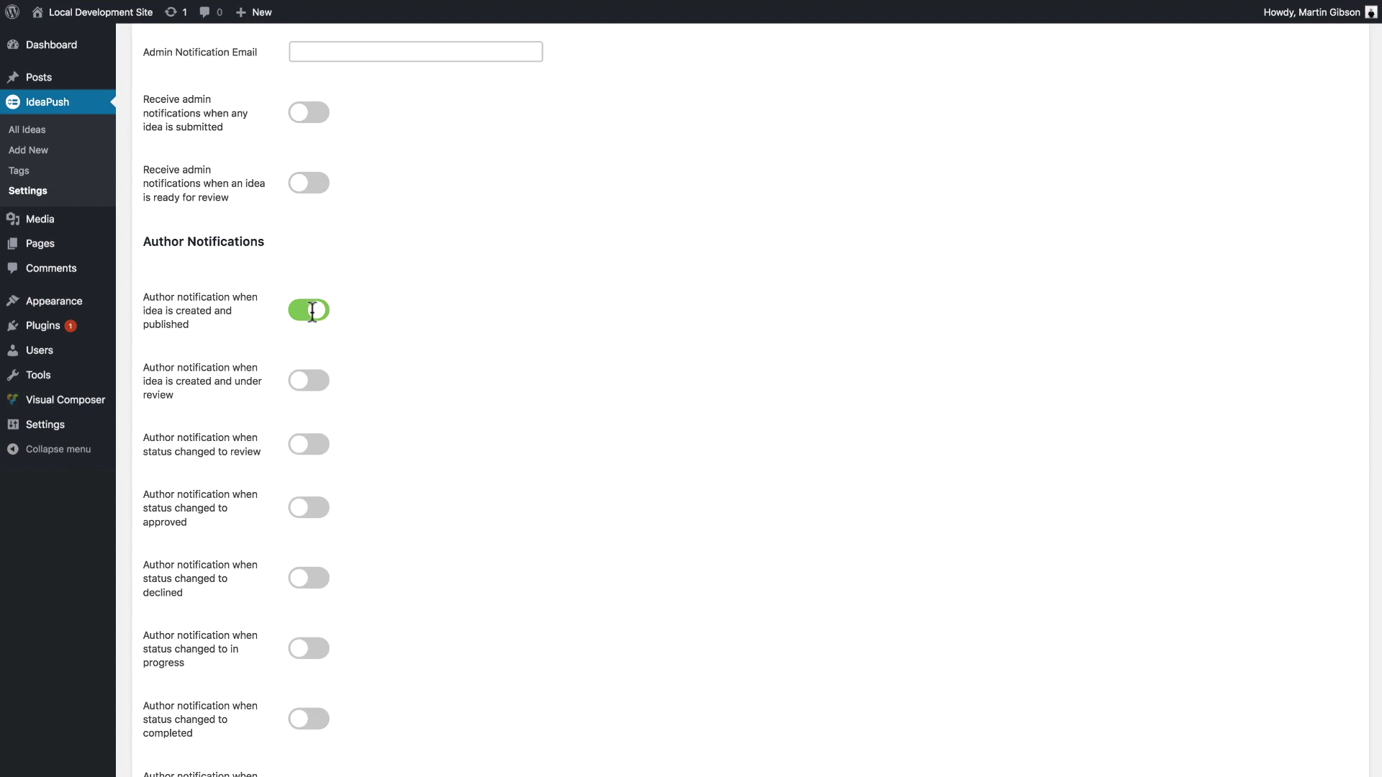
- Scroll through the remaining author and voter notification options
scroll(315, 432, "down", 3)
scroll(304, 432, "down", 1)
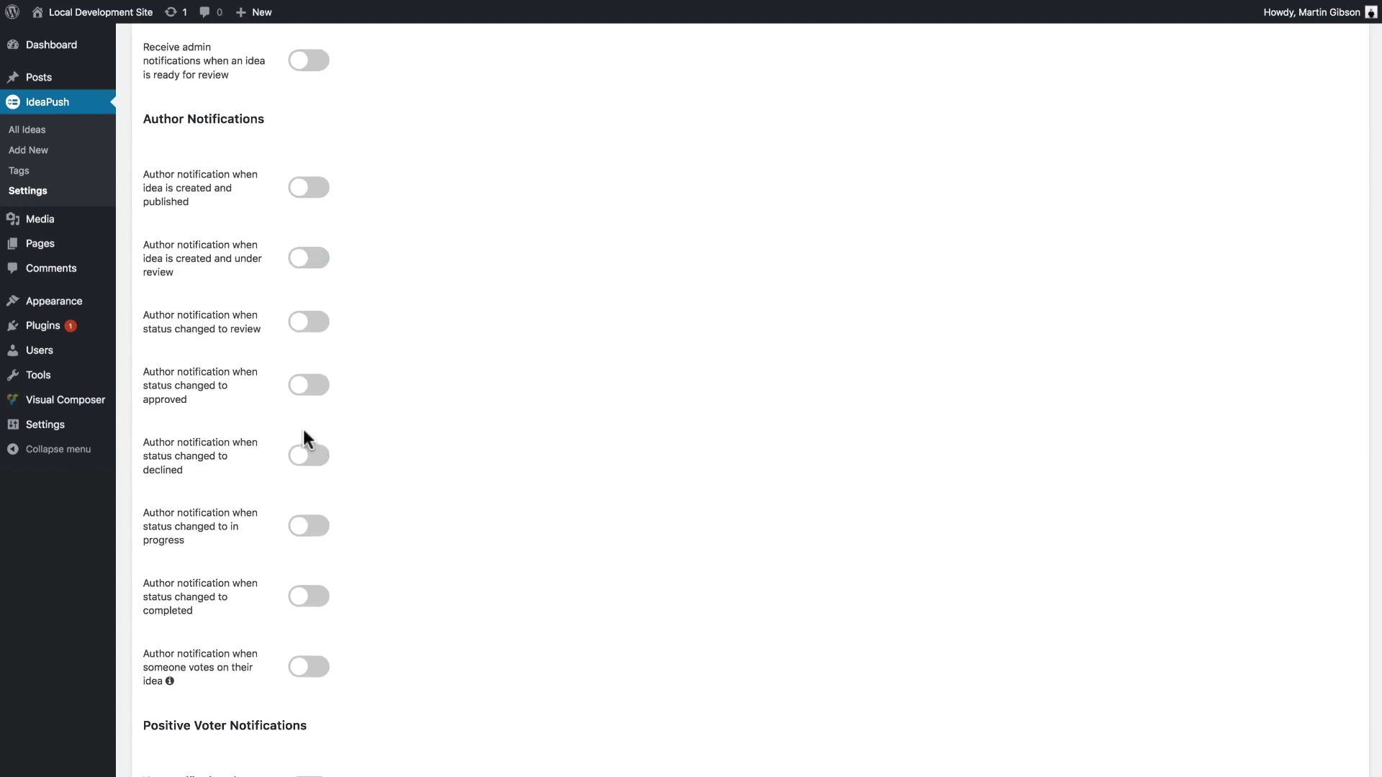
scroll(327, 464, "down", 1)
scroll(327, 463, "up", 6)
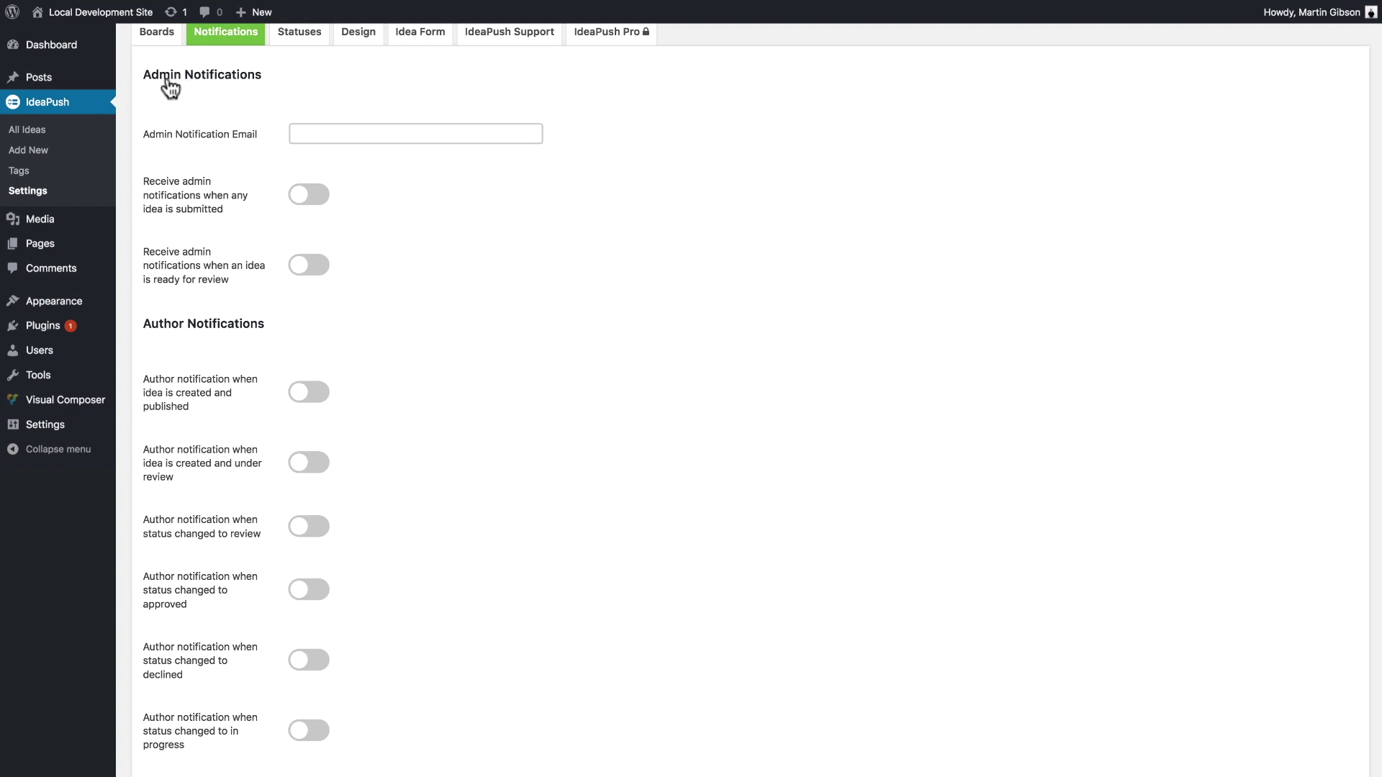
scroll(169, 338, "down", 5)
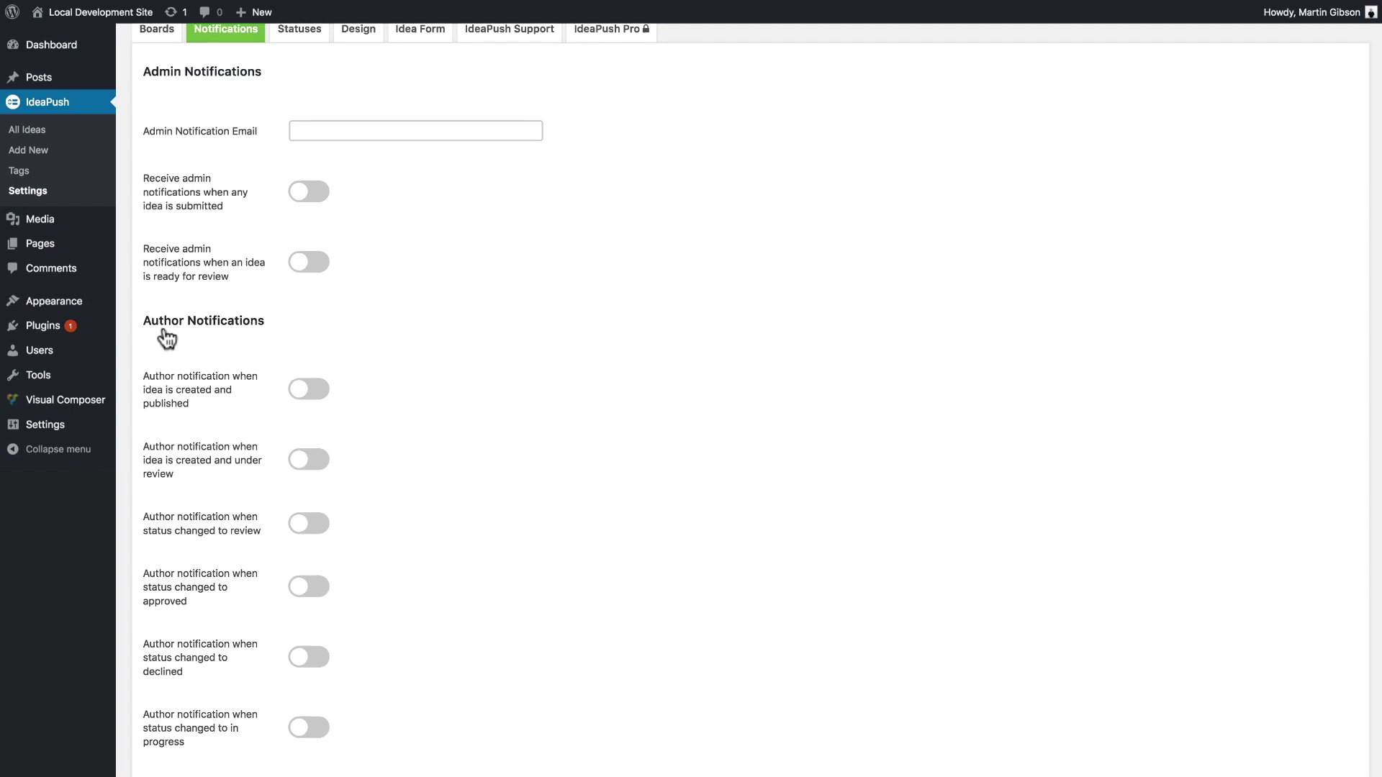
scroll(251, 329, "down", 7)
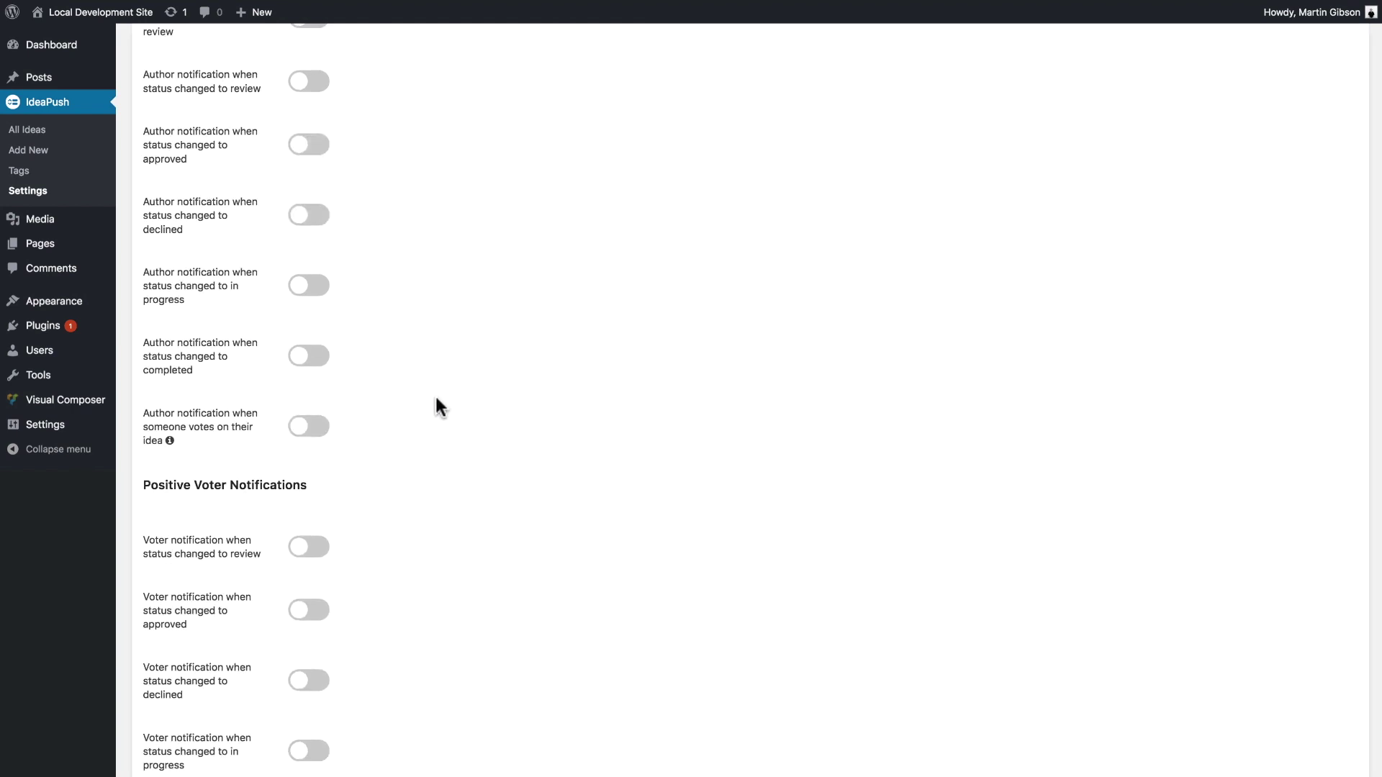
scroll(225, 453, "down", 3)
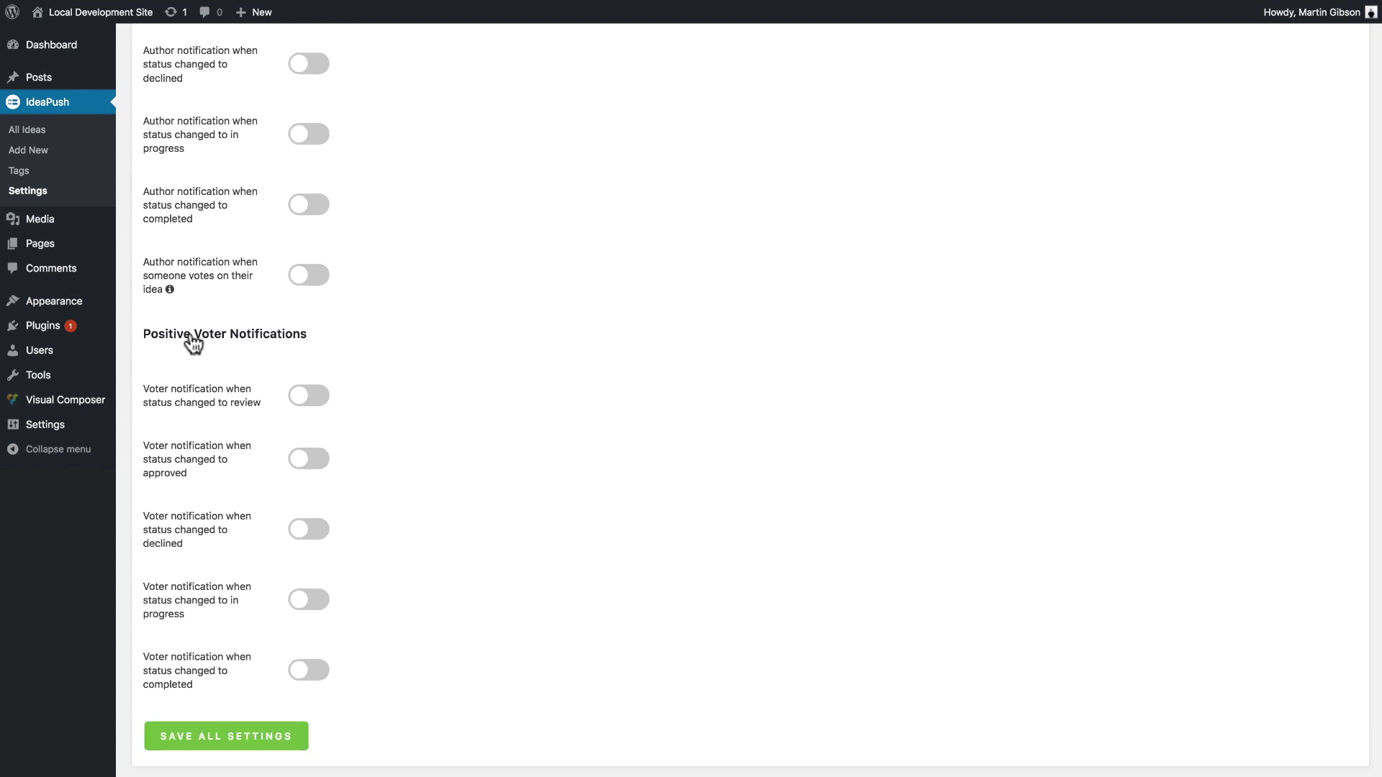
scroll(259, 398, "up", 7)
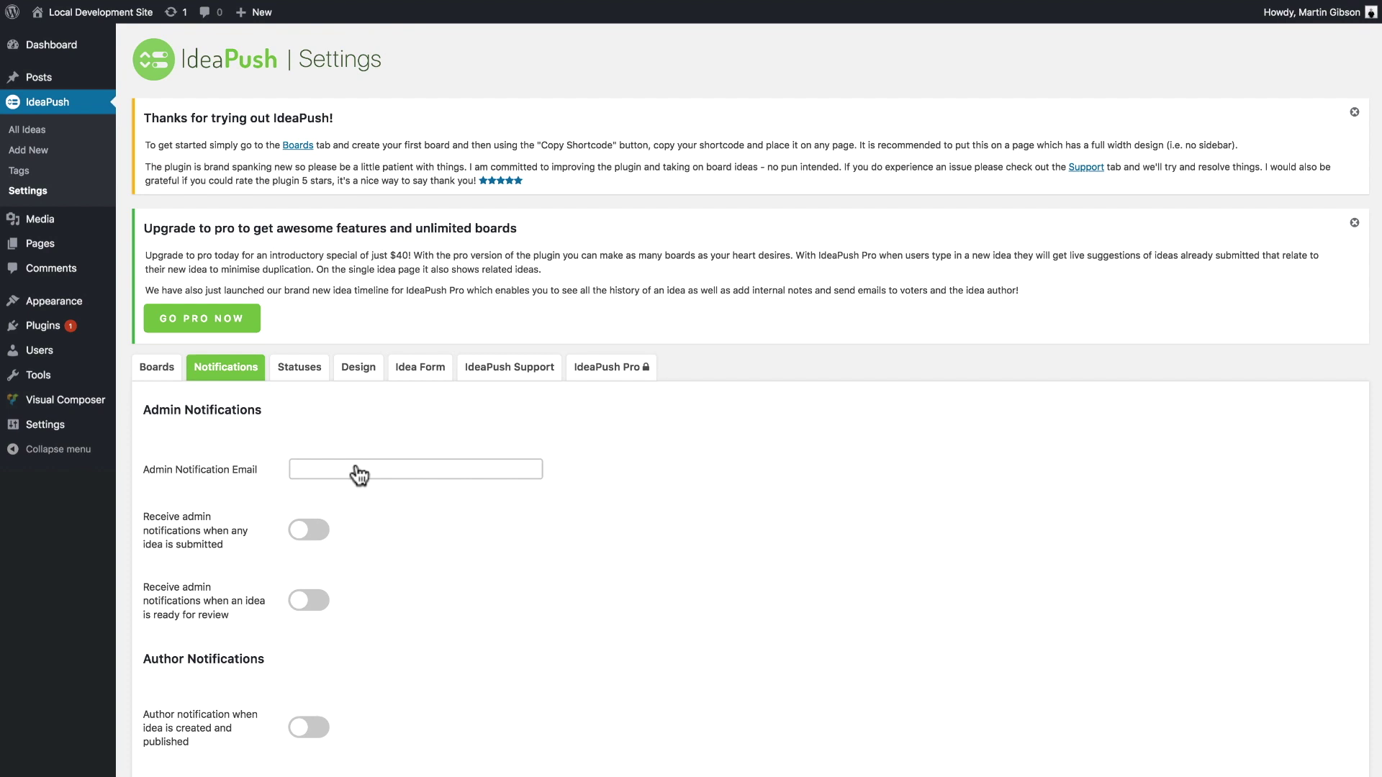
- Review the status-name fields in the Statuses settings, then switch to the Design settings
left_click(292, 368)
scroll(319, 398, "down", 4)
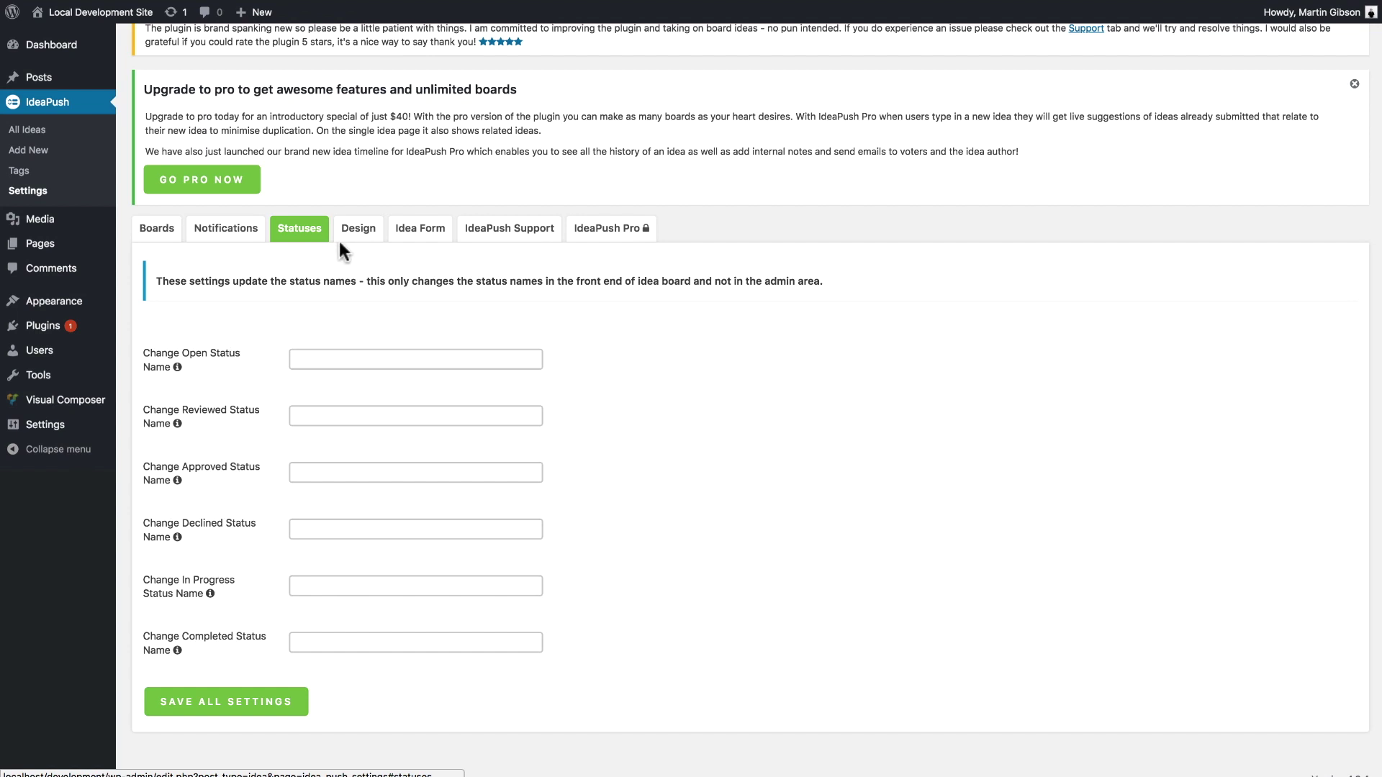
left_click(357, 229)
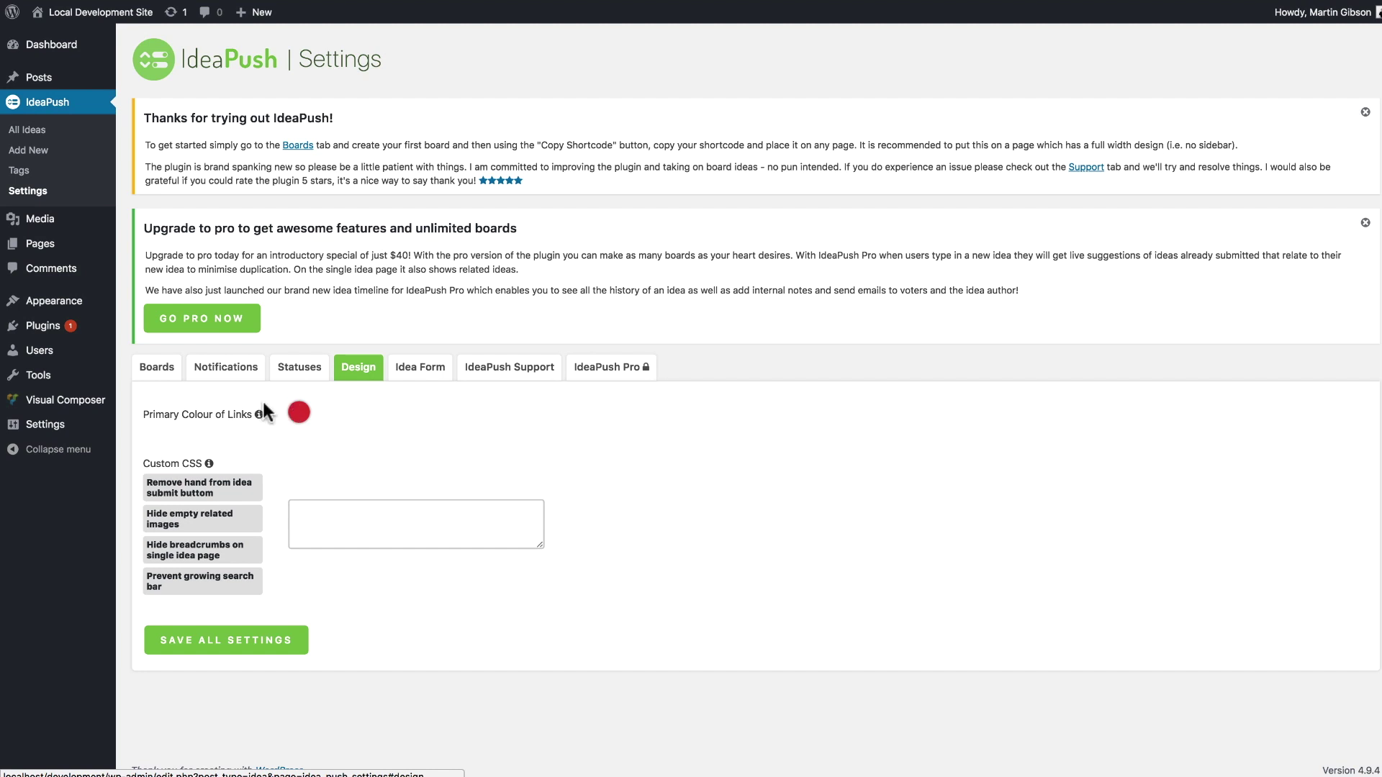
- Change the primary link colour from red to green
left_click(299, 413)
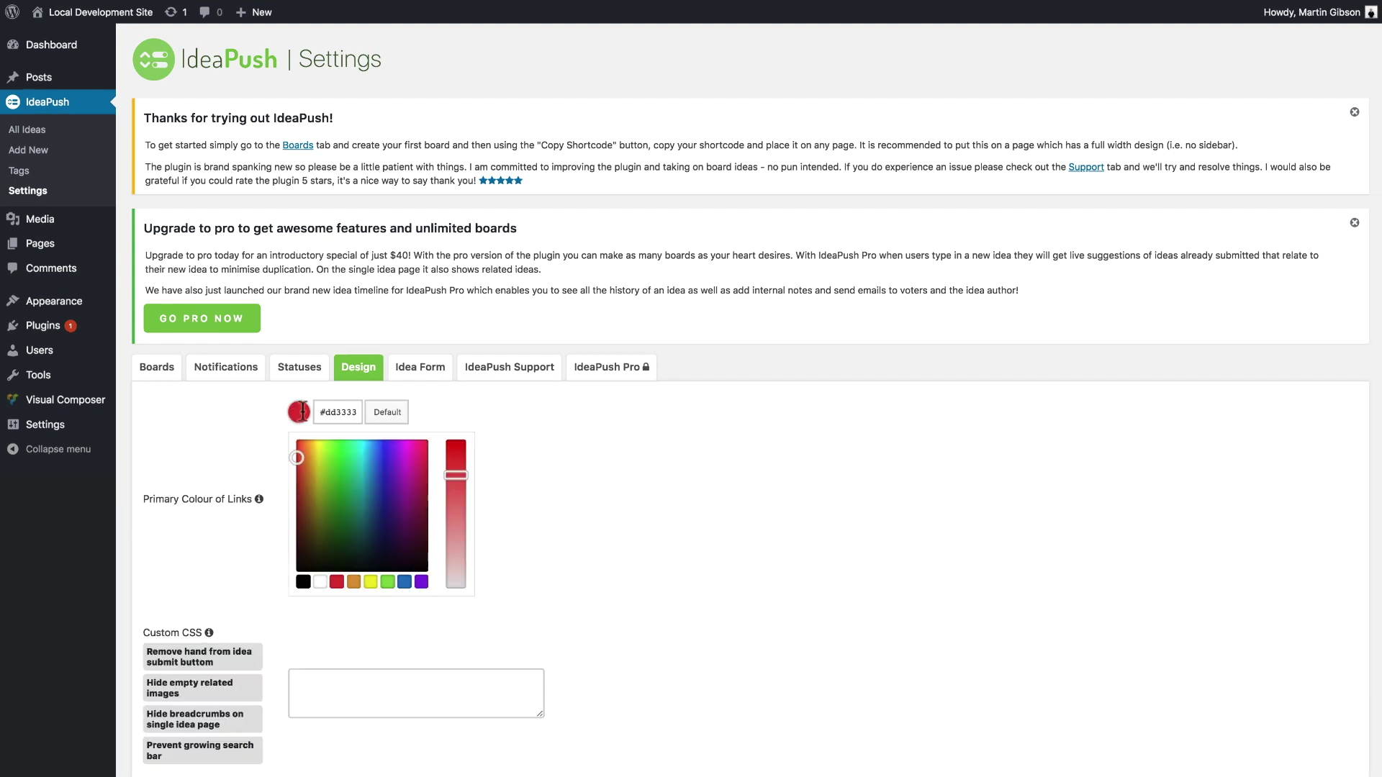
left_click(404, 581)
left_click(388, 582)
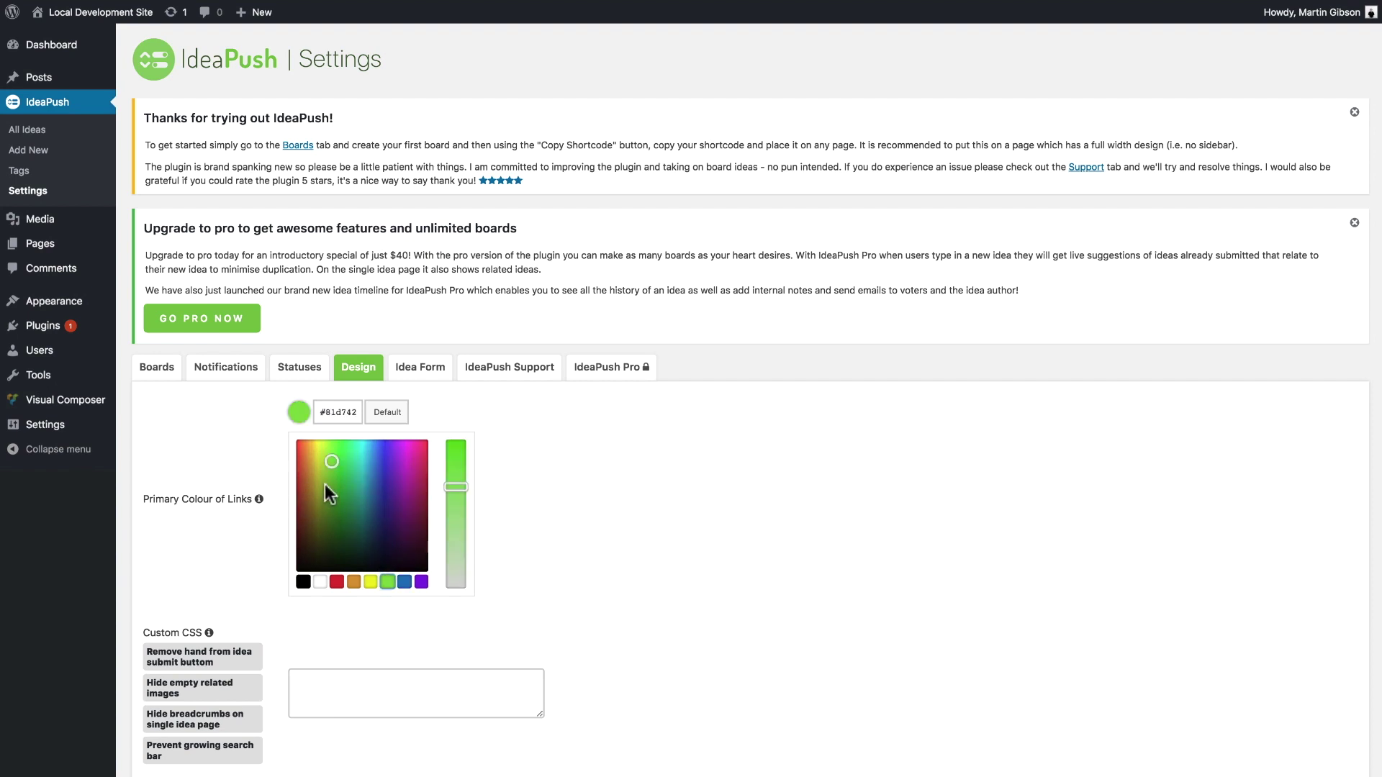
left_click(298, 414)
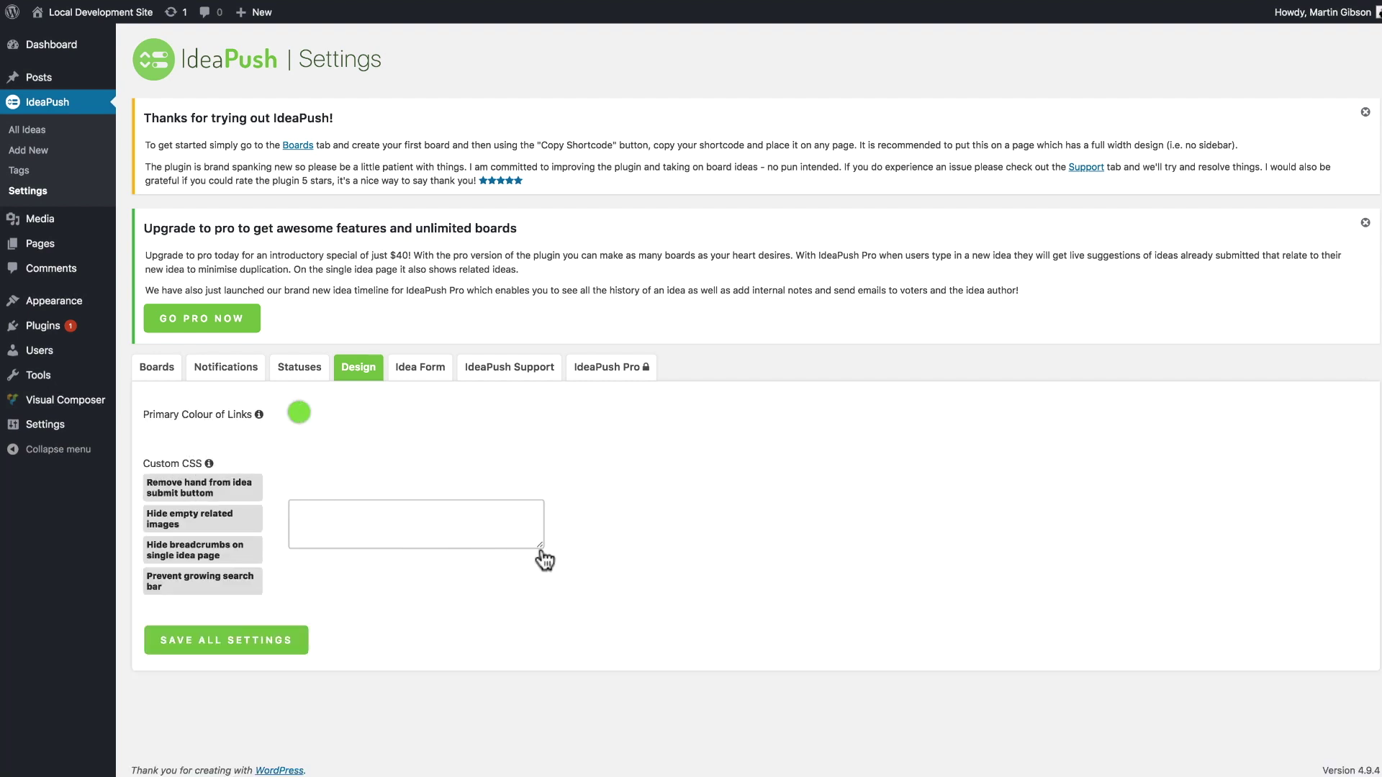
- Enlarge the Custom CSS box, insert the four preset CSS snippets, then clear them all
left_click_drag(539, 548, 723, 670)
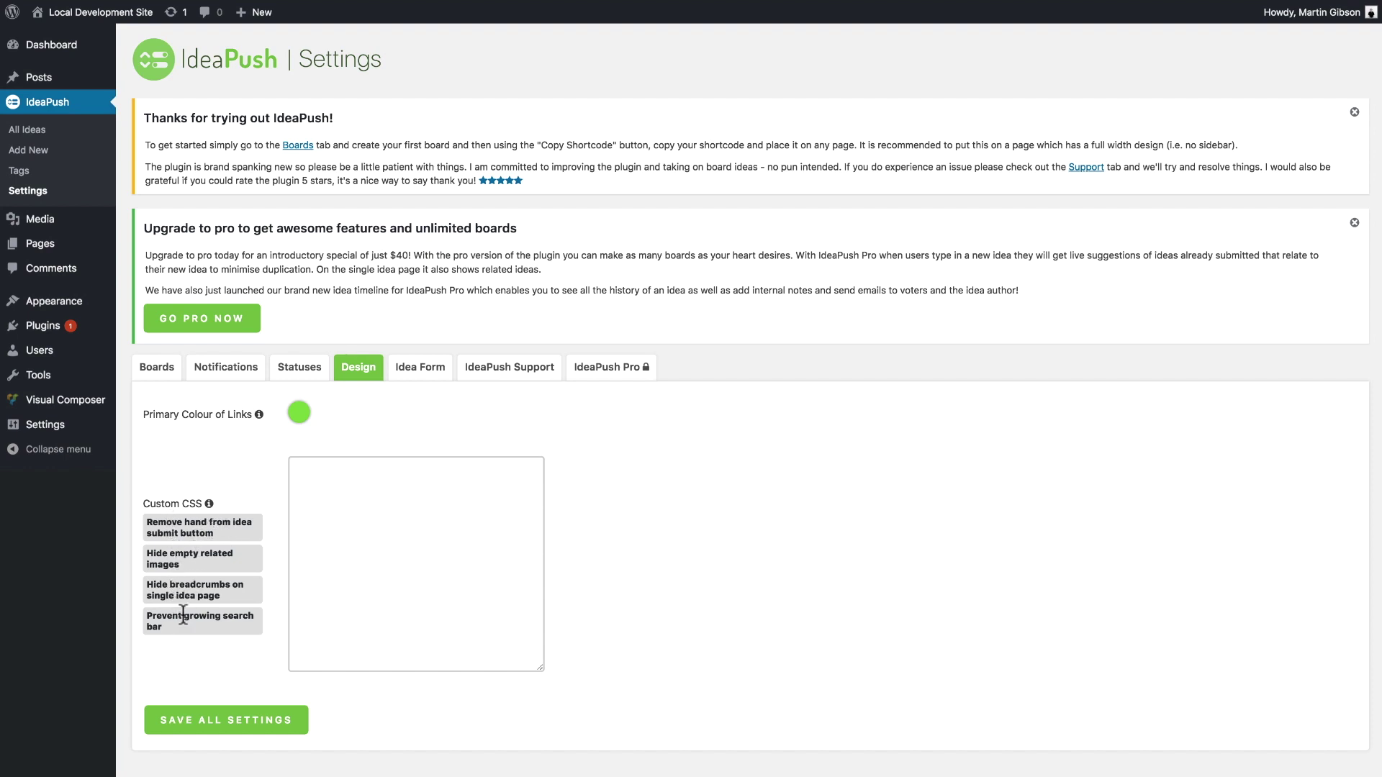
left_click(173, 536)
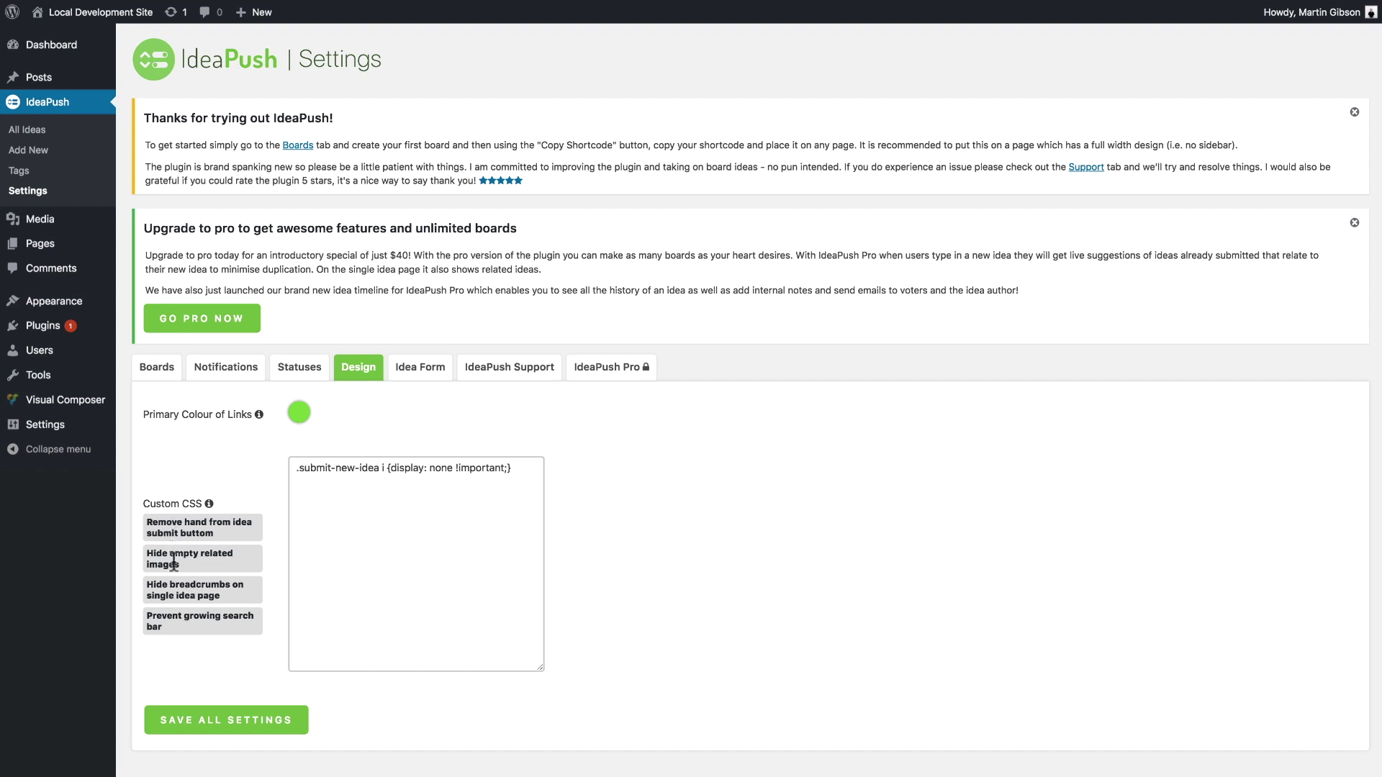
left_click(173, 565)
left_click(177, 596)
left_click(179, 623)
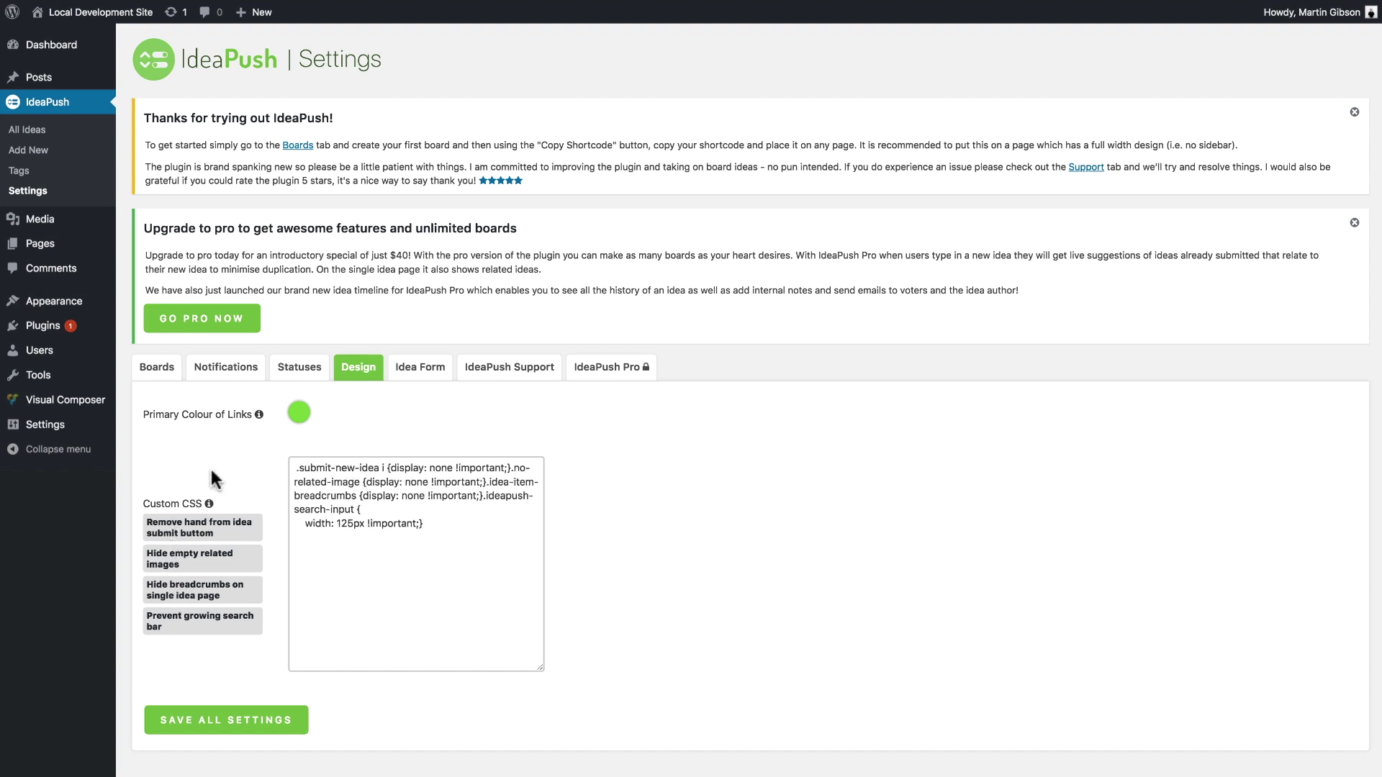
key("super+a")
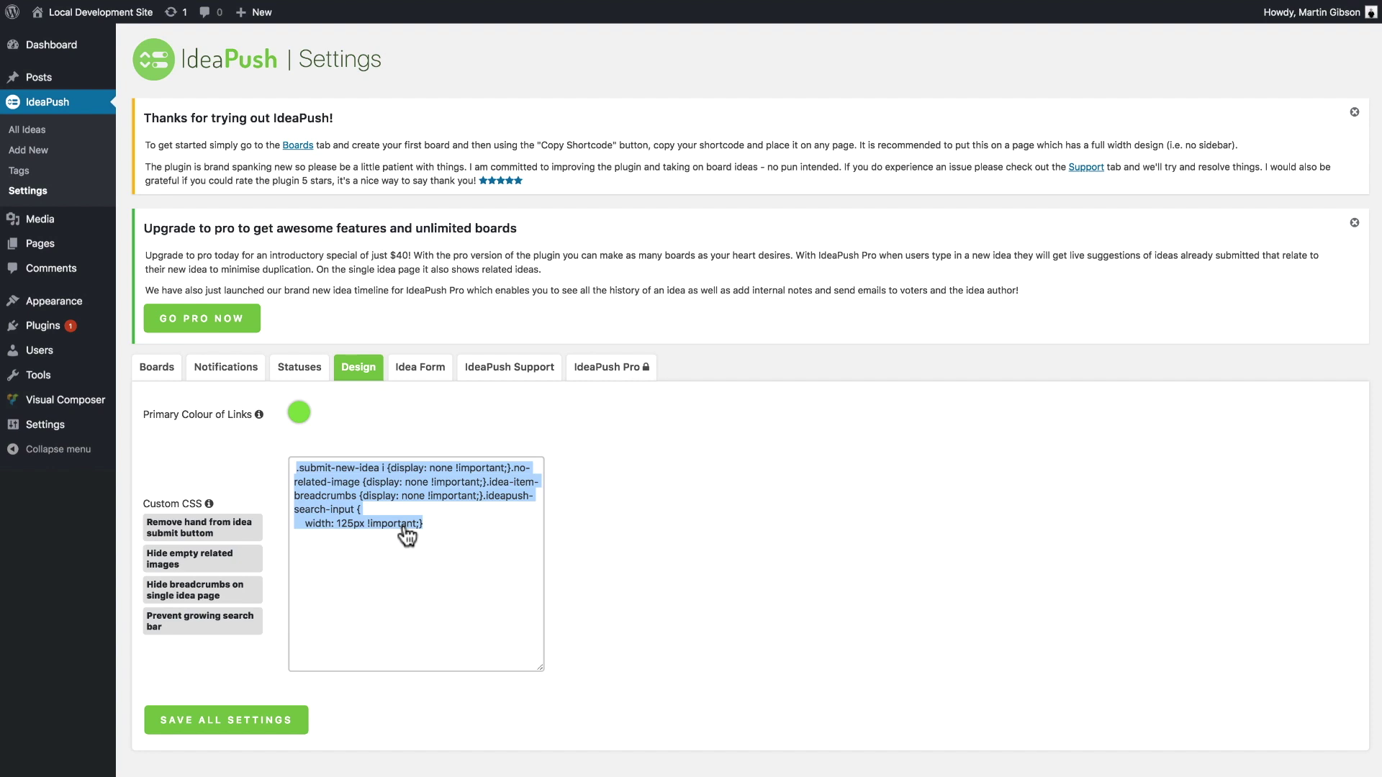
key("BackSpace")
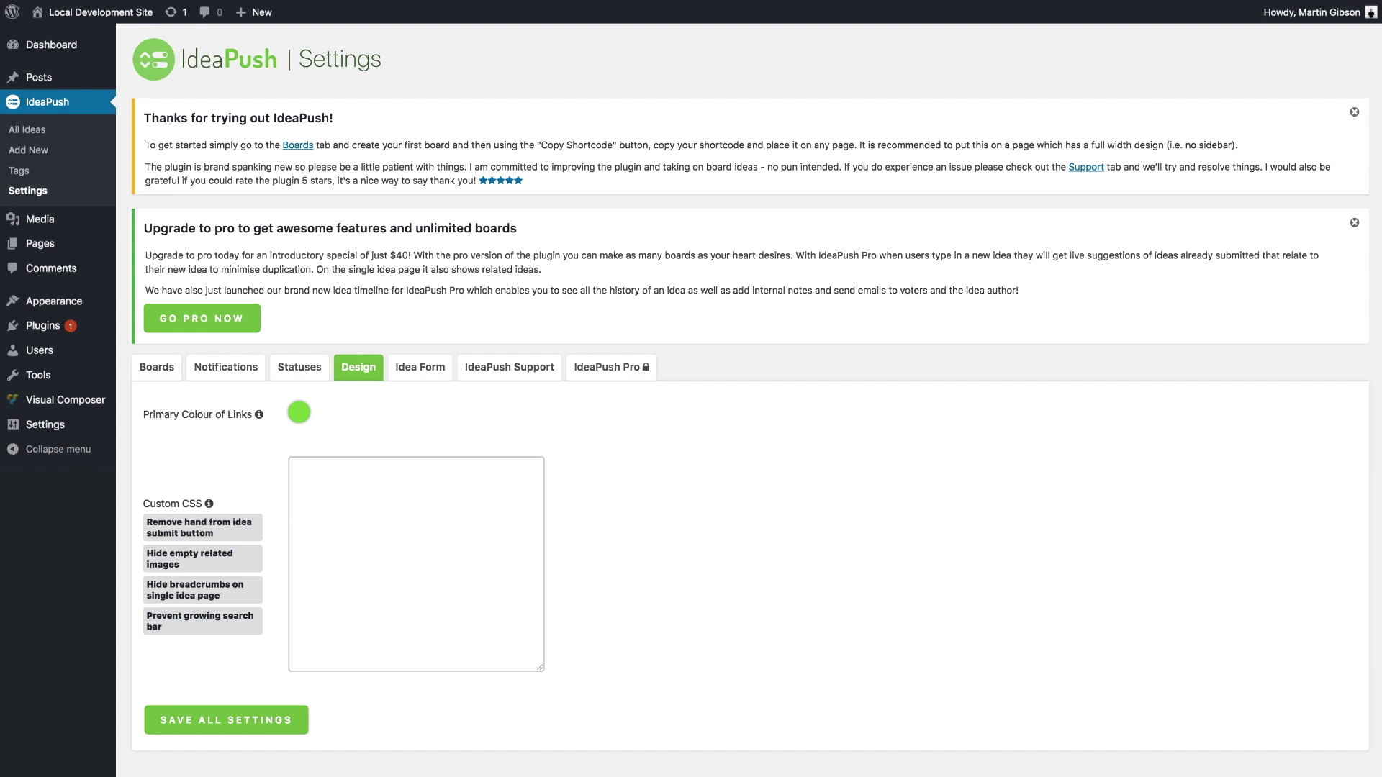
- Review the Idea Form settings and preview the My Test Board page on the front end
left_click(421, 369)
scroll(413, 426, "down", 3)
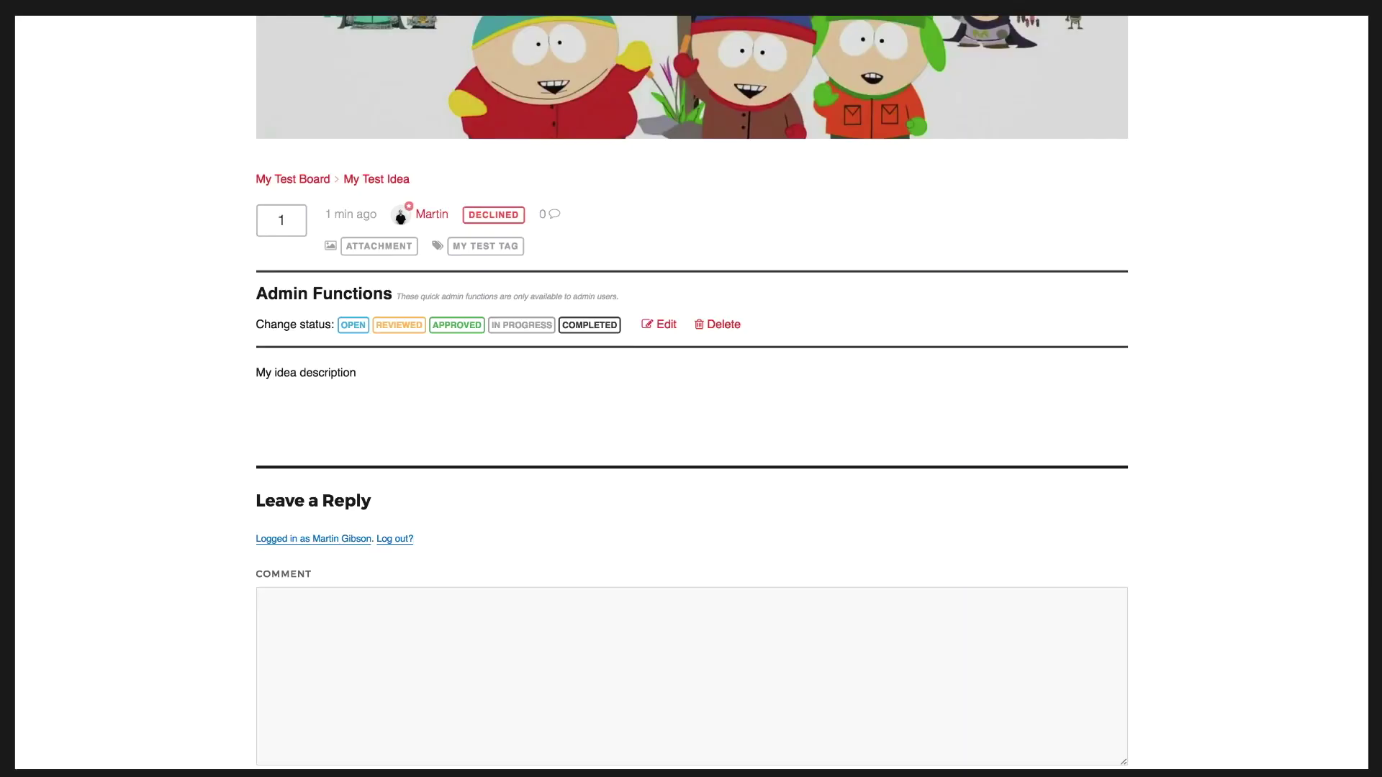
scroll(283, 597, "up", 5)
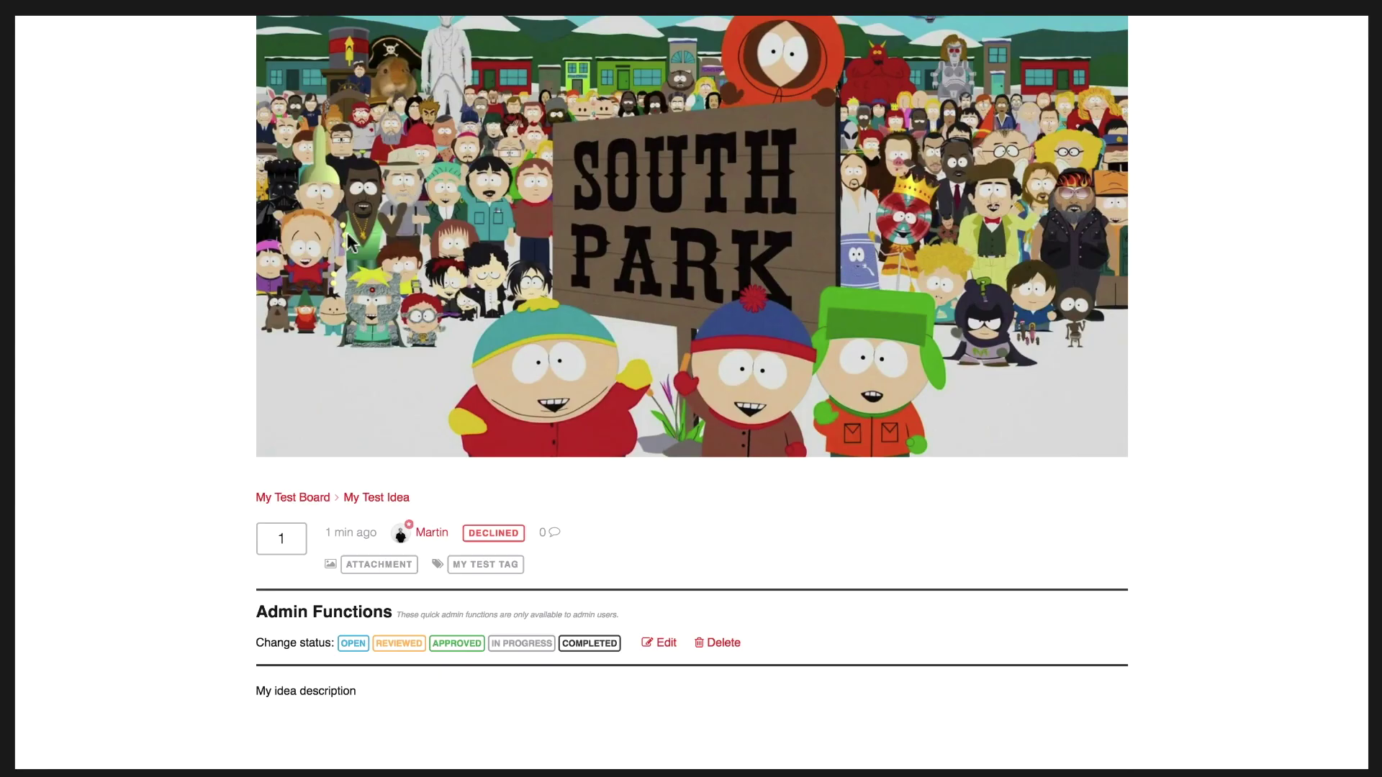
left_click(303, 496)
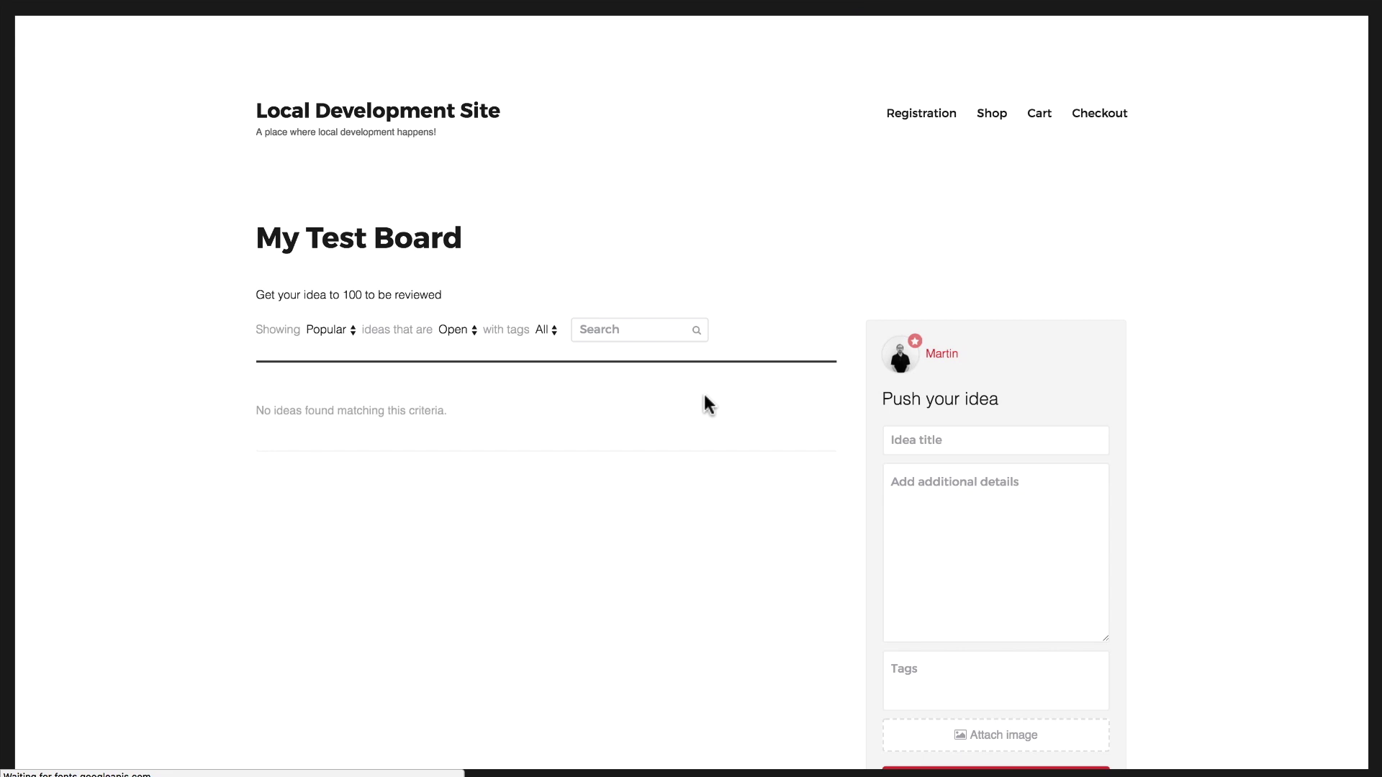
scroll(792, 432, "down", 2)
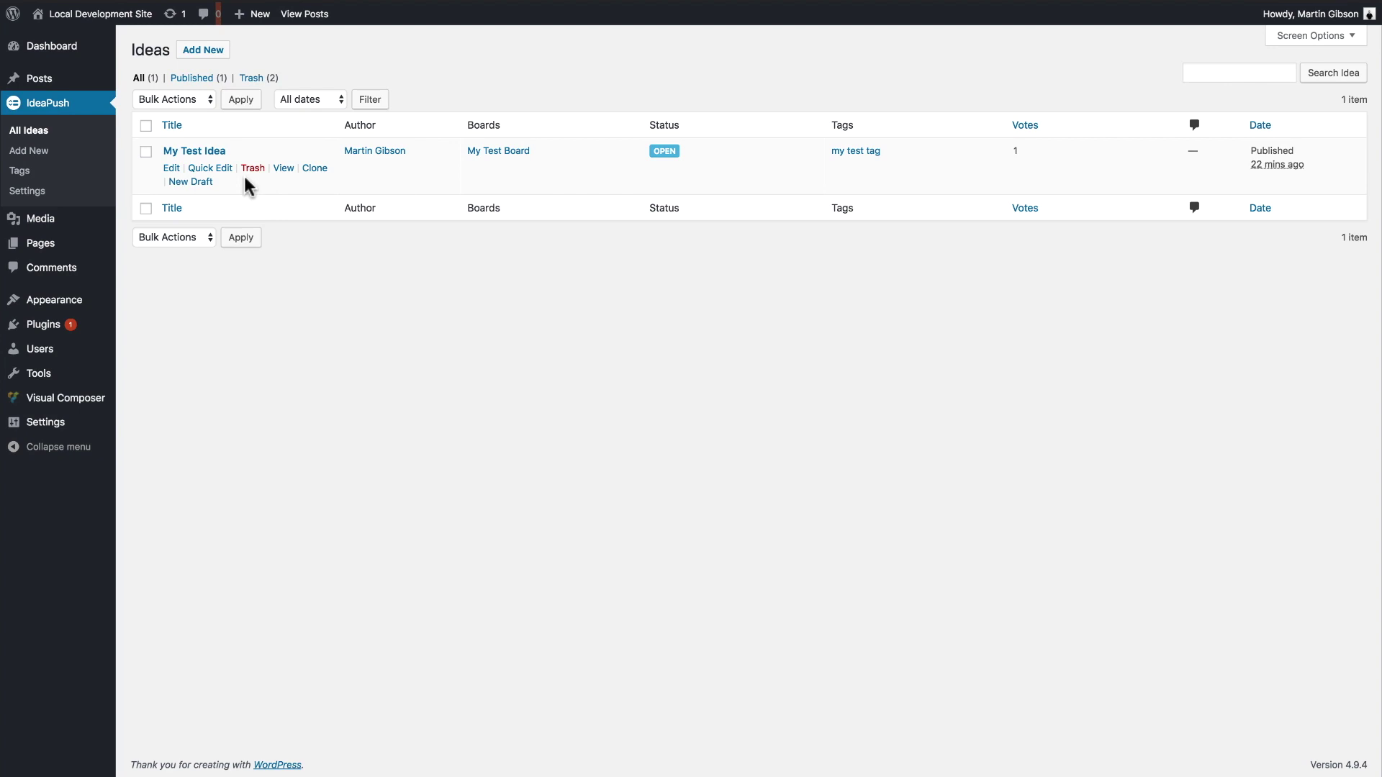
- Open My Test Idea's edit screen from All Ideas, review its details, then go to Tags
left_click(38, 131)
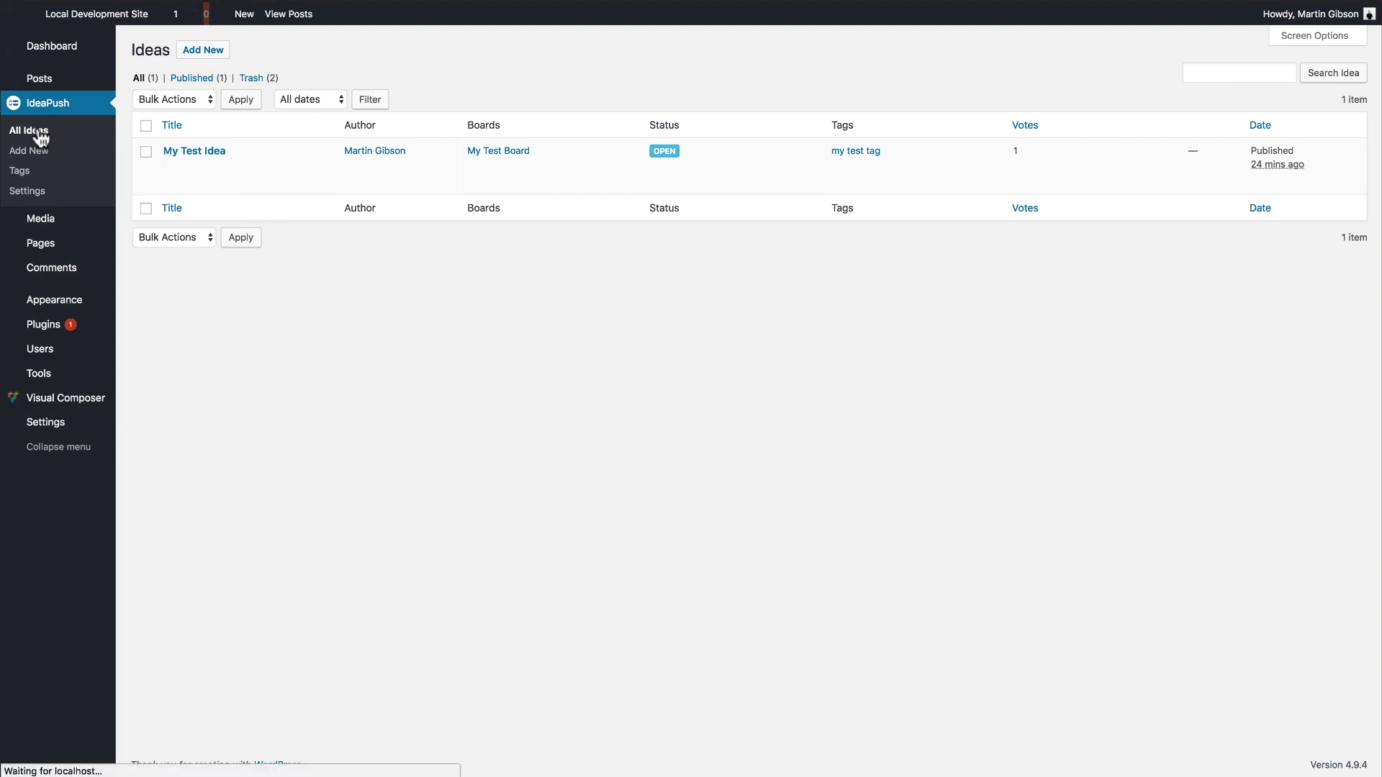
mouse_move(216, 165)
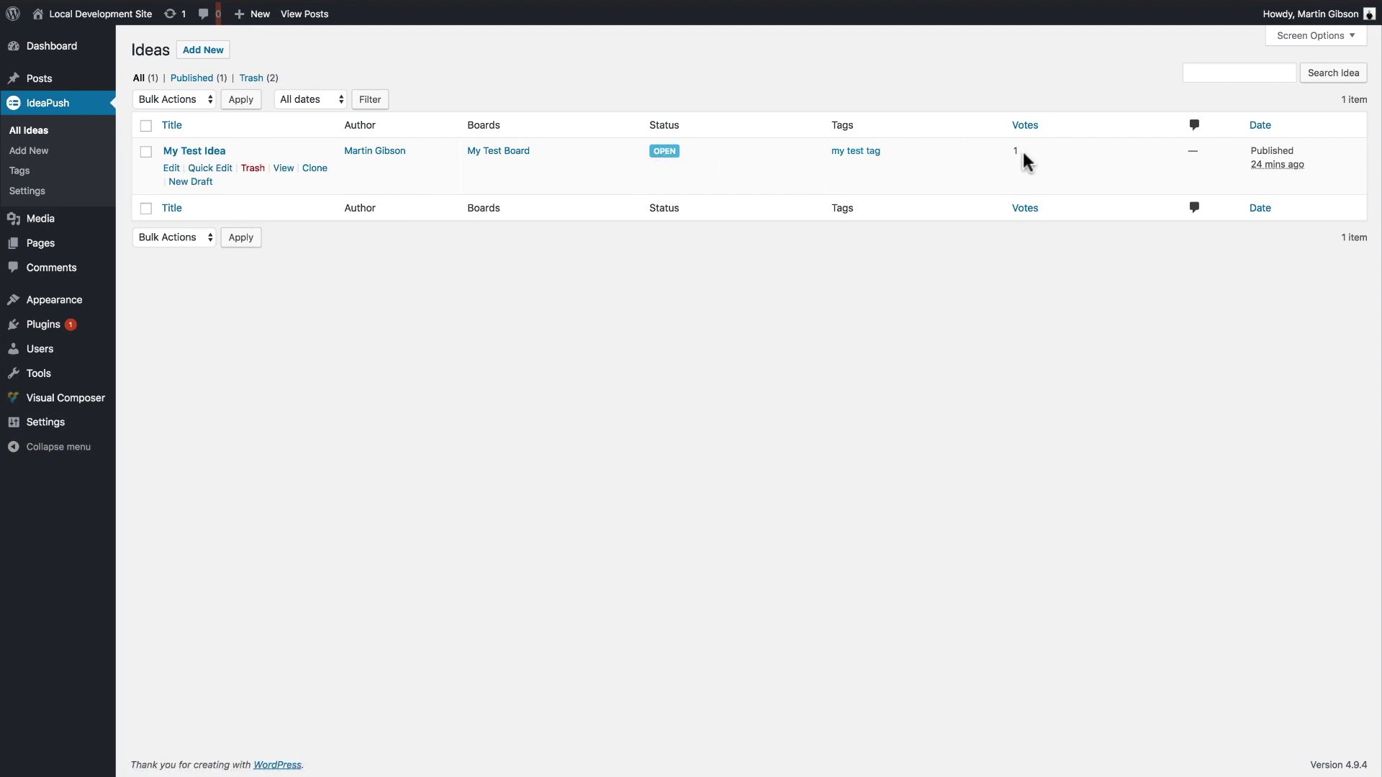
left_click(172, 170)
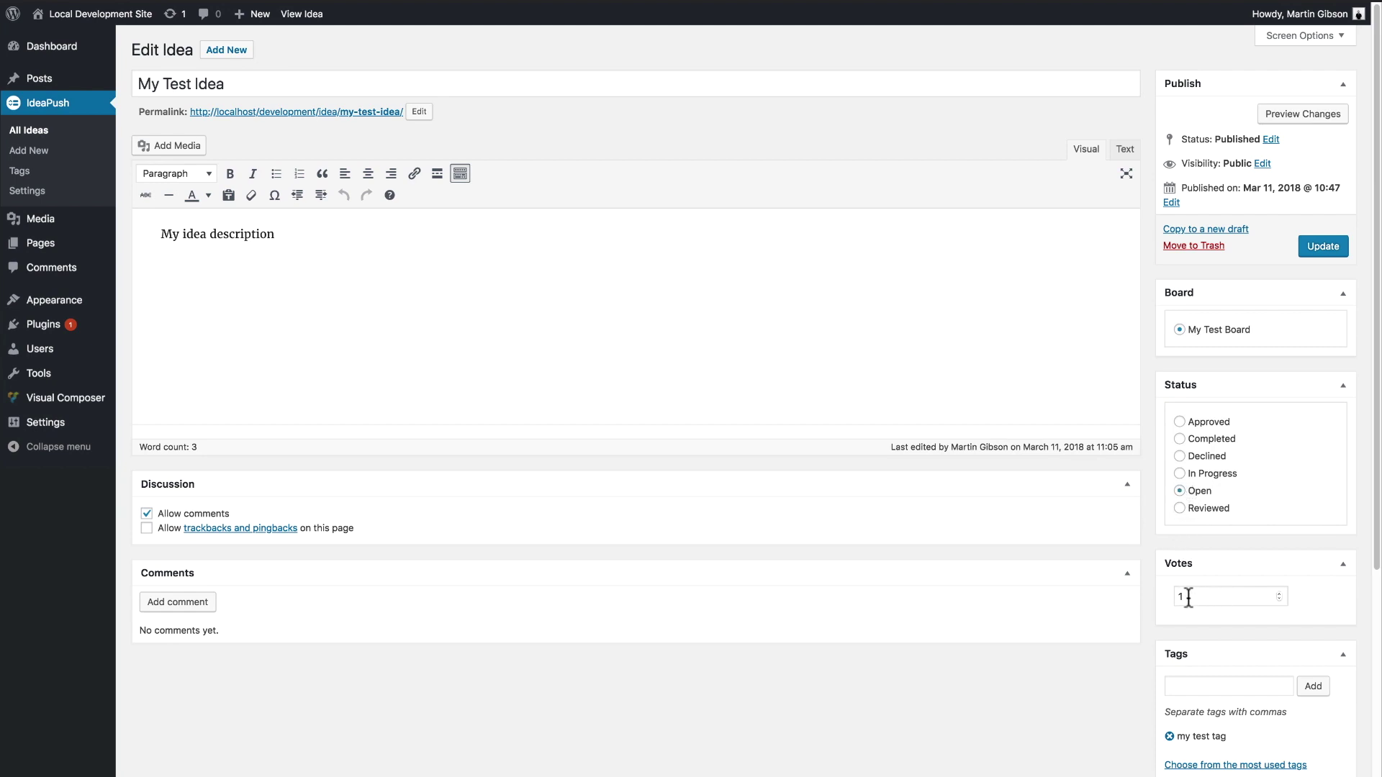
scroll(1190, 605, "down", 1)
scroll(1228, 657, "down", 4)
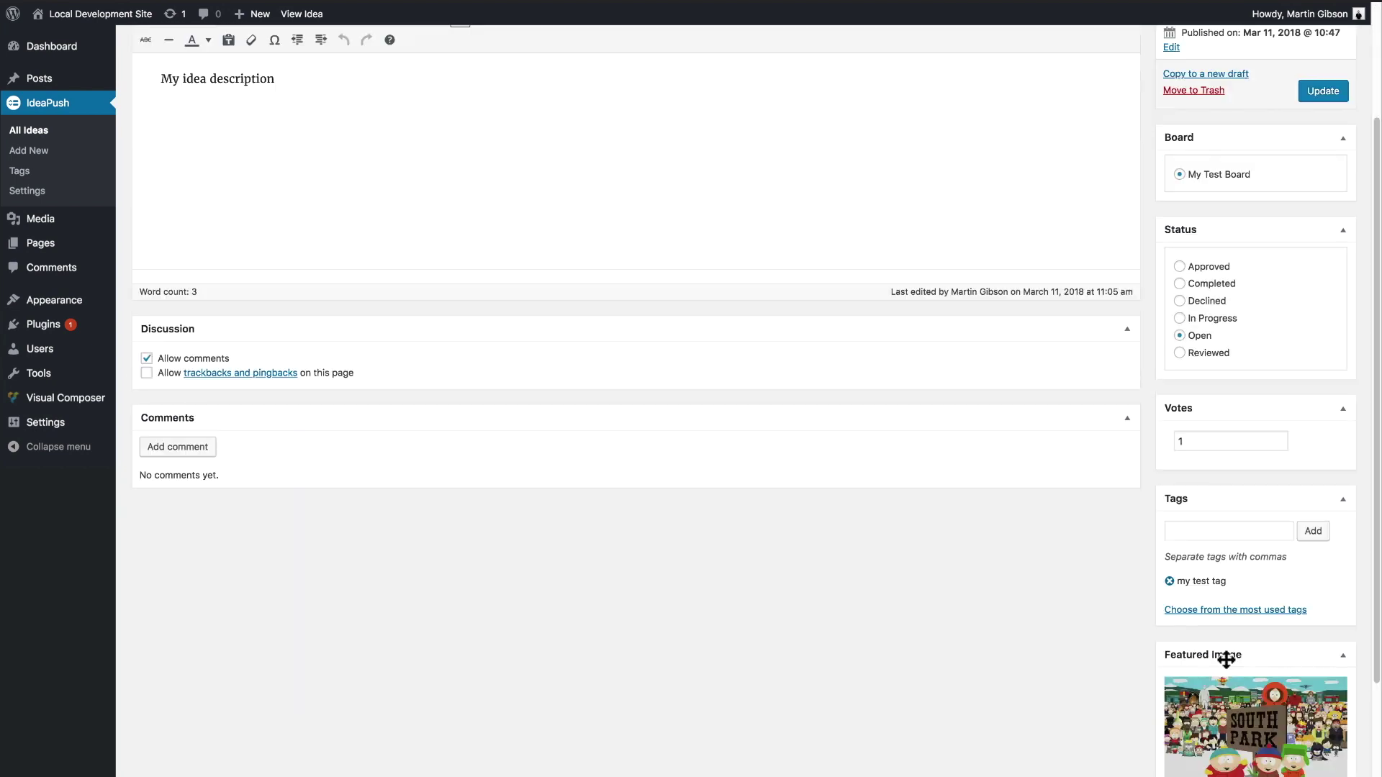
scroll(1233, 711, "up", 5)
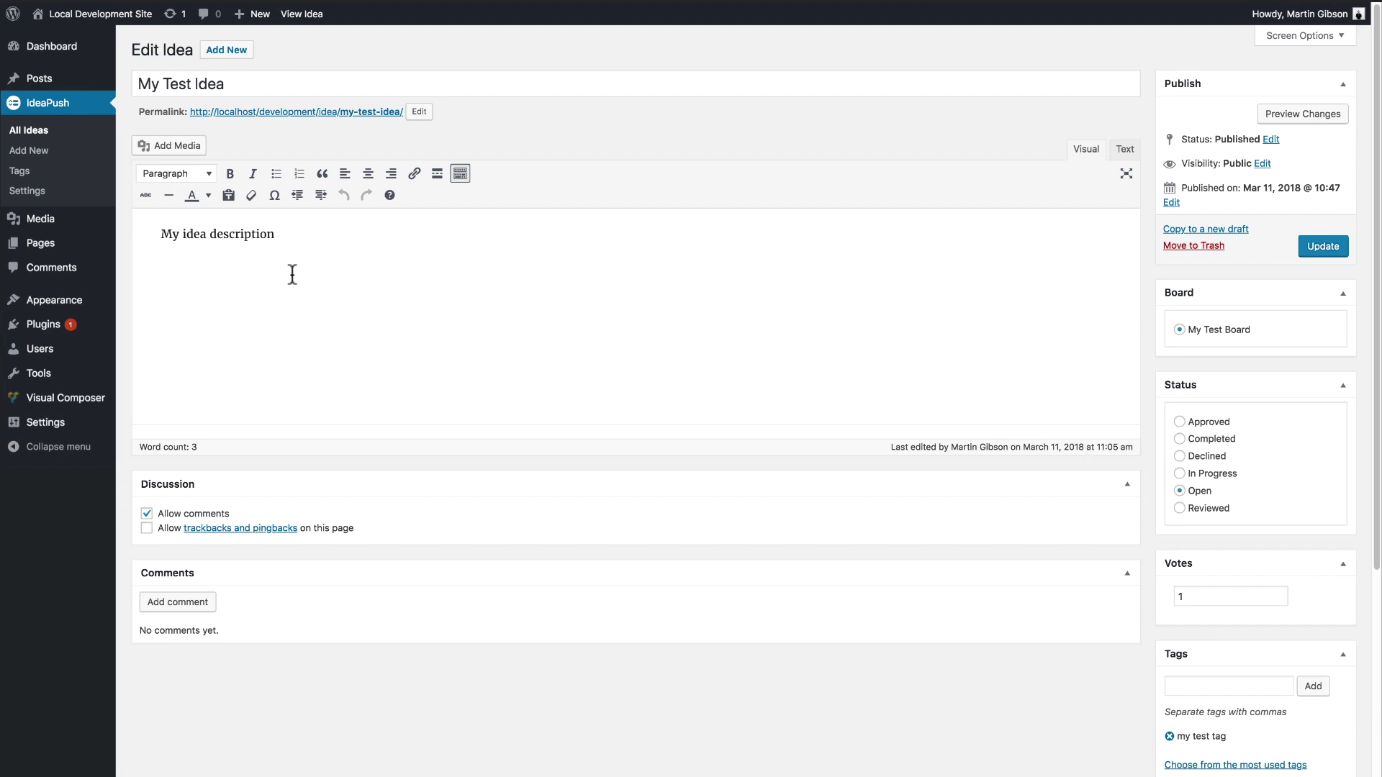
left_click(19, 172)
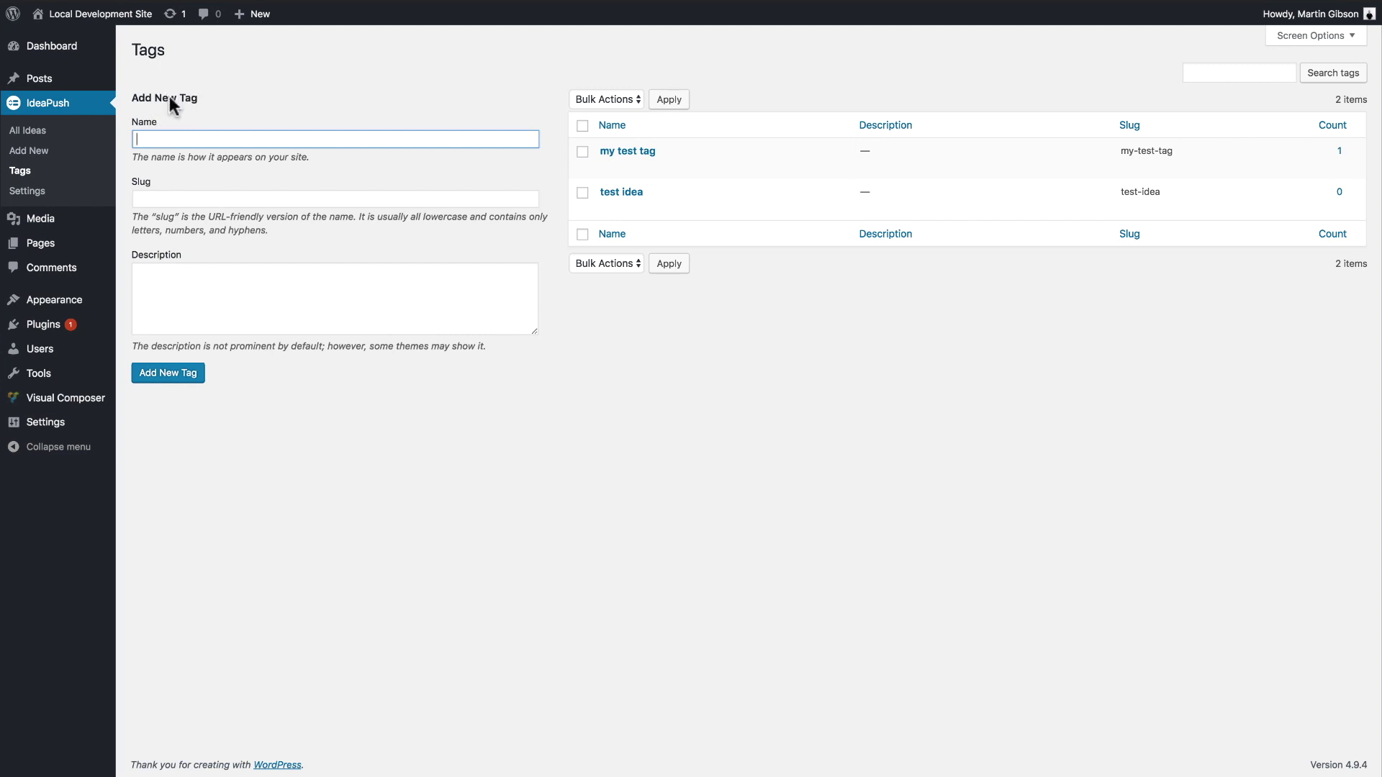
- Inspect the tags my test tag (slug my-test-tag, count 1) and test idea (count 0)
mouse_move(685, 160)
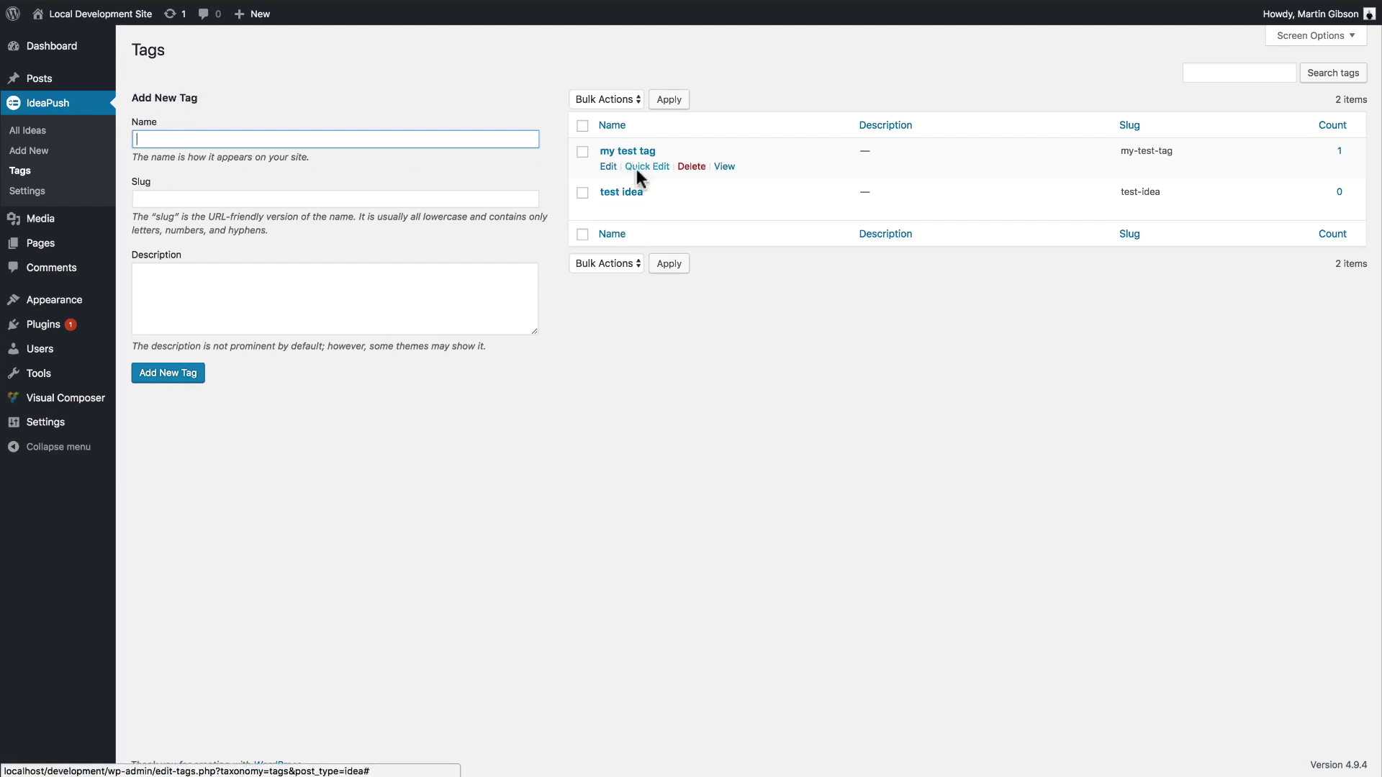
left_click(603, 375)
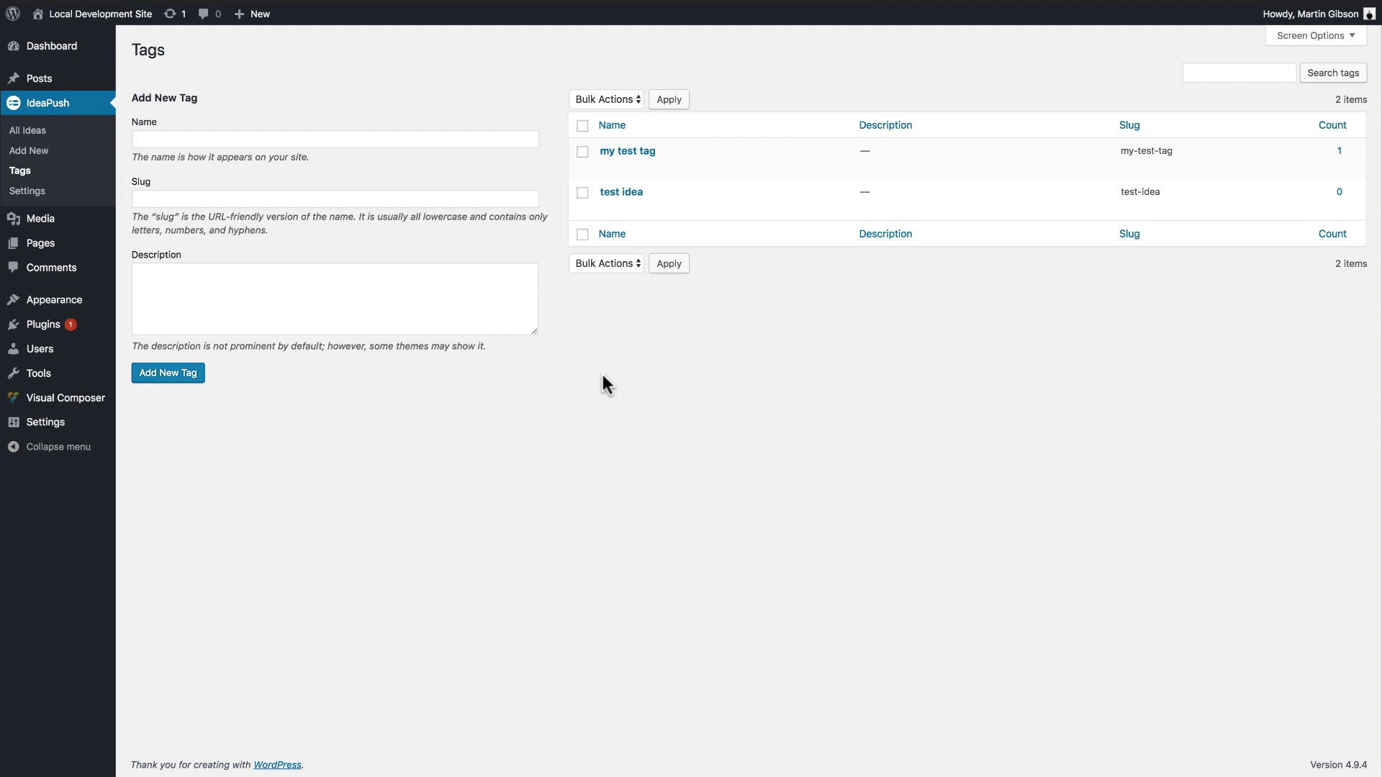
- Open All Users and filter the list to the two IdeaPush Guest users
mouse_move(57, 353)
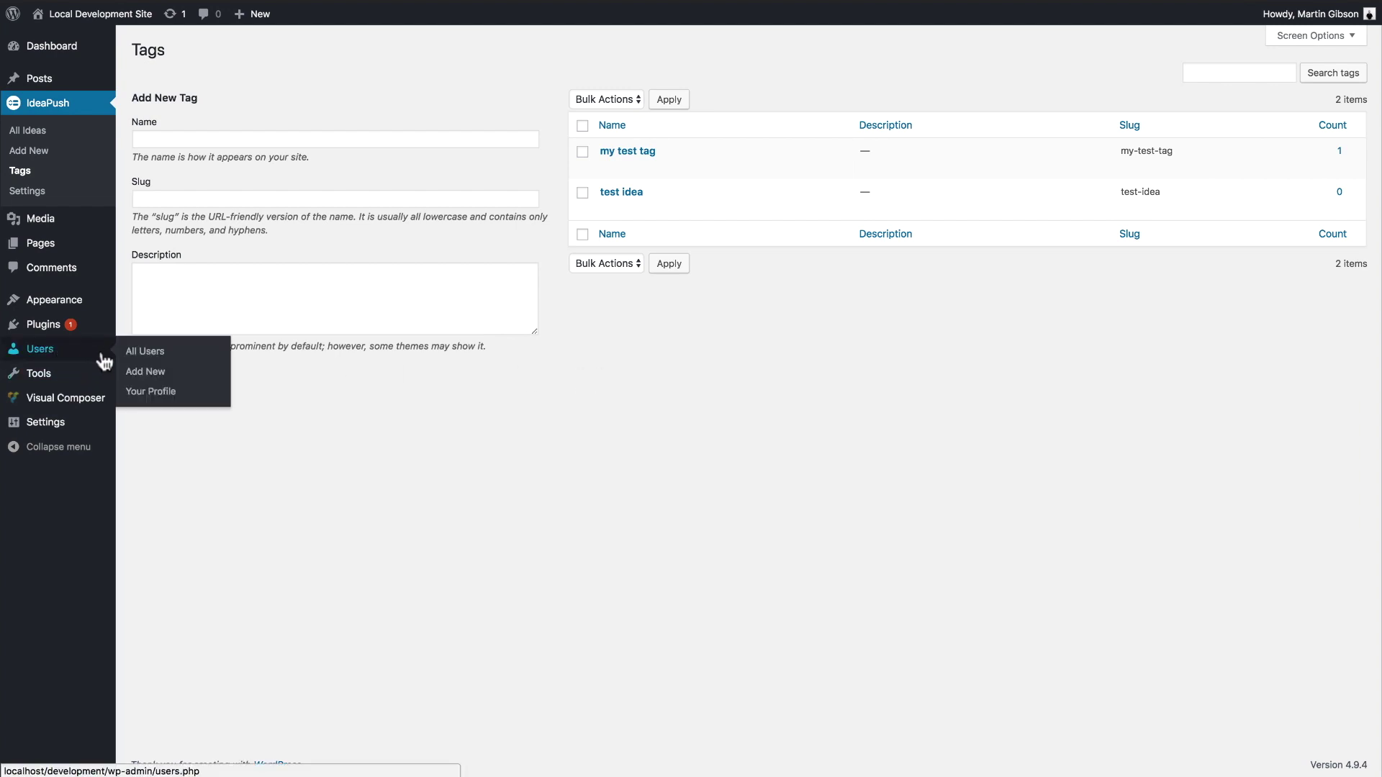
left_click(142, 352)
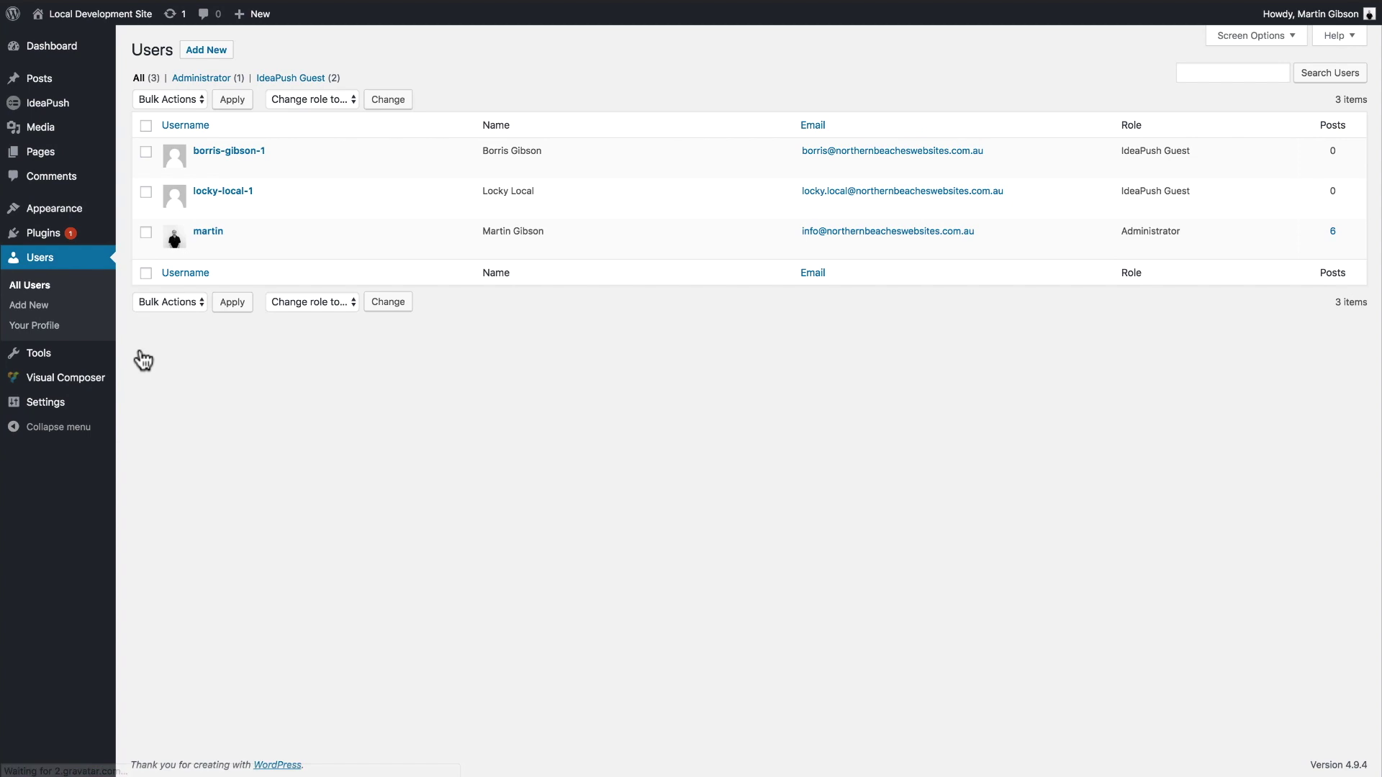
left_click(295, 79)
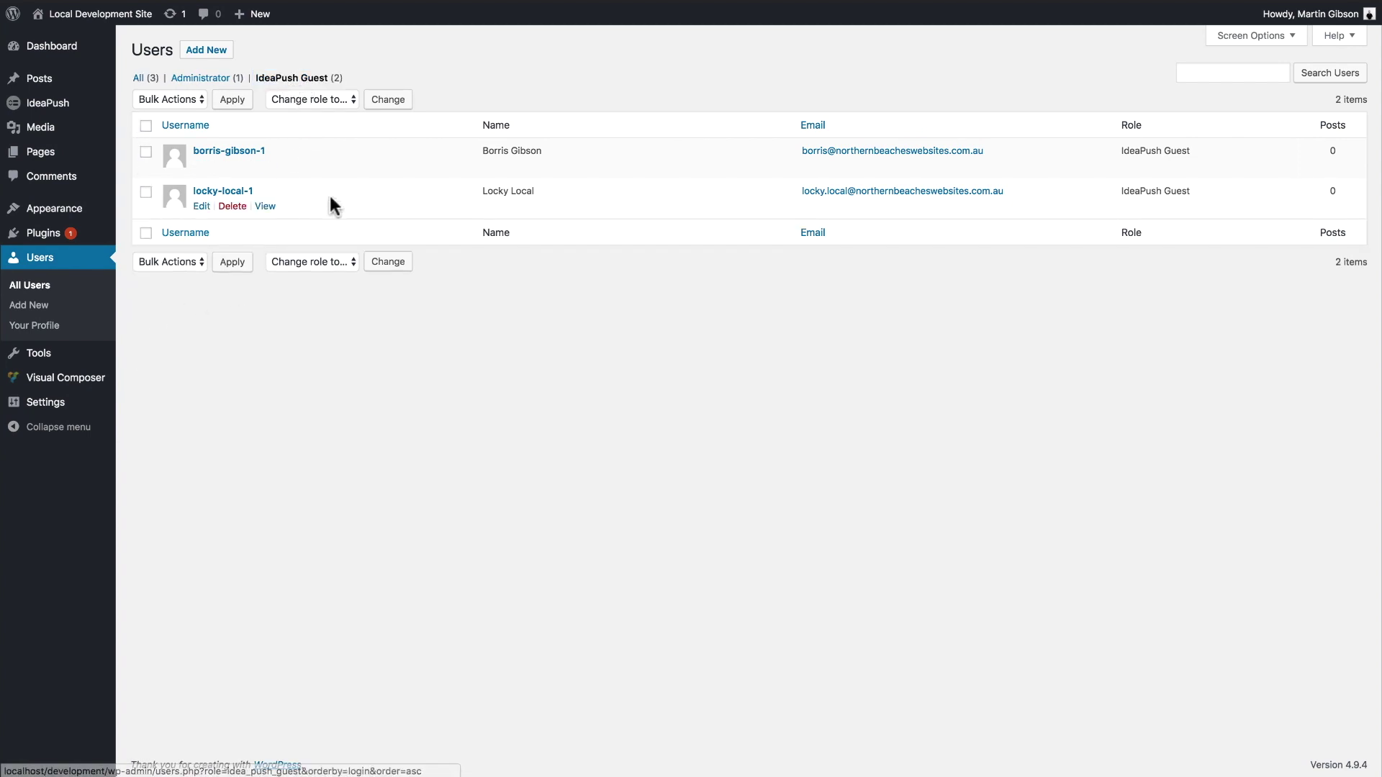